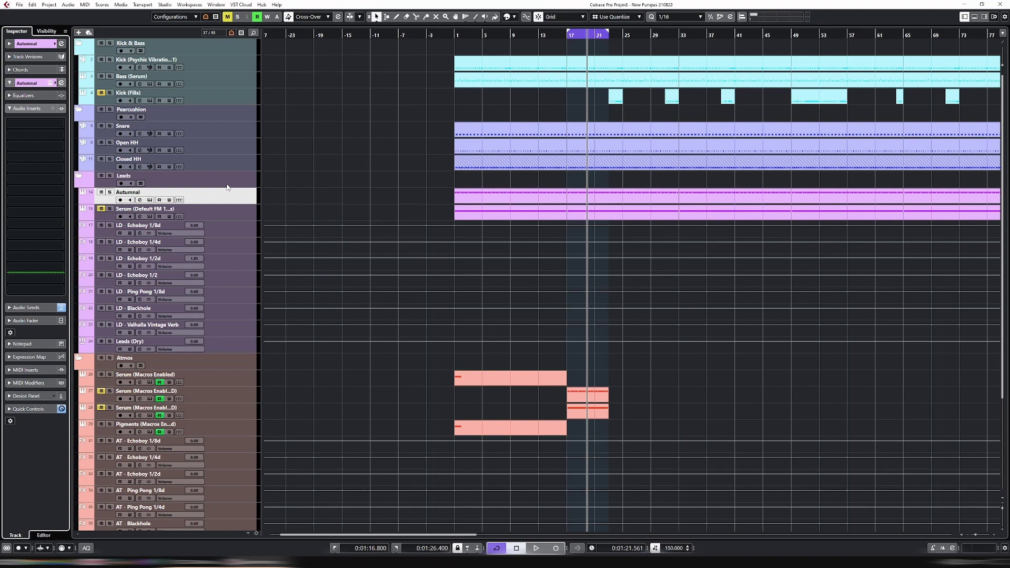
Load Cherry Audio's Rackmode Graphic EQ into the third insert slot of the Autumnal track, then close its window.
left_click(44, 146)
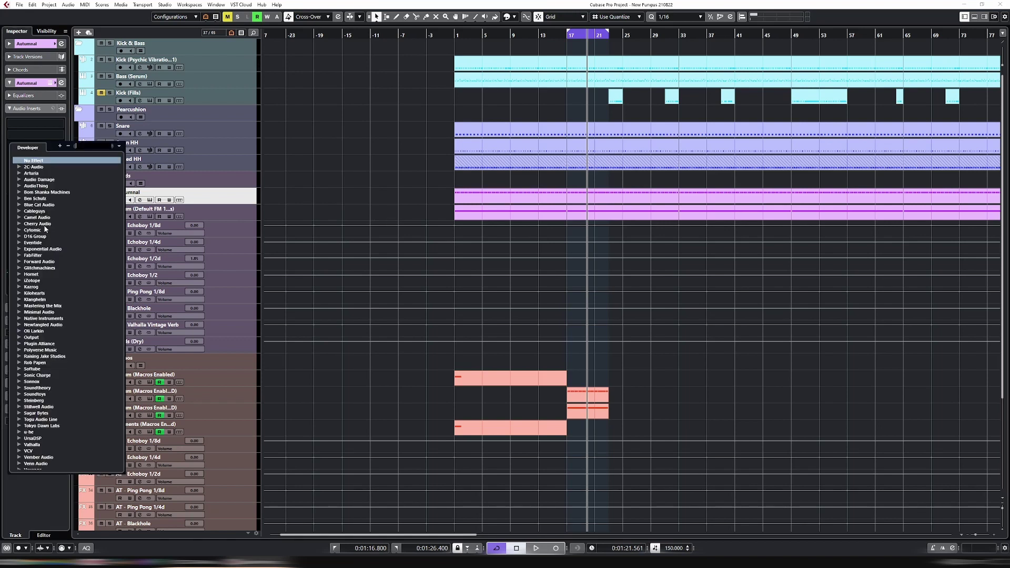
left_click(37, 224)
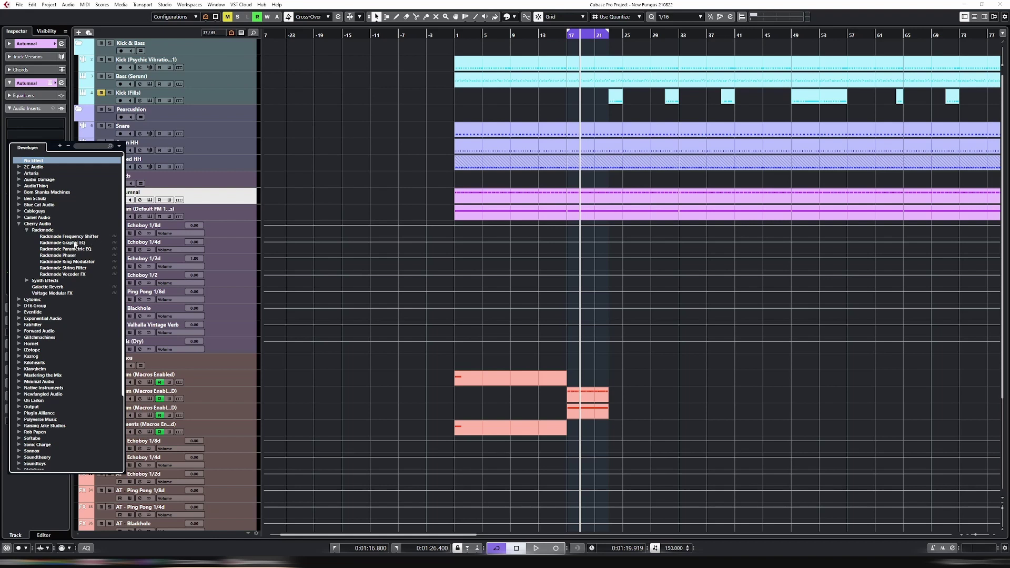
left_click(75, 243)
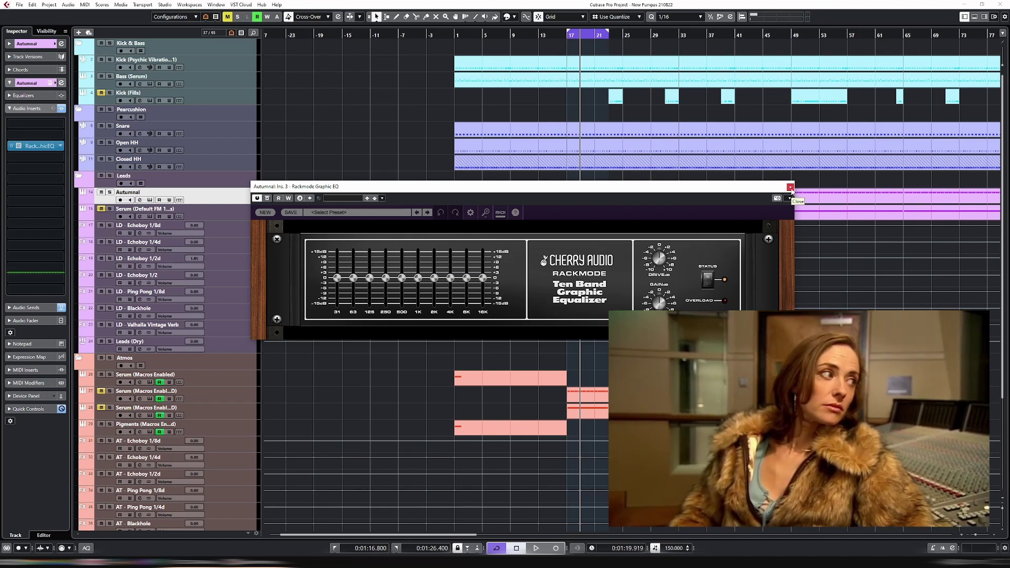
left_click(790, 187)
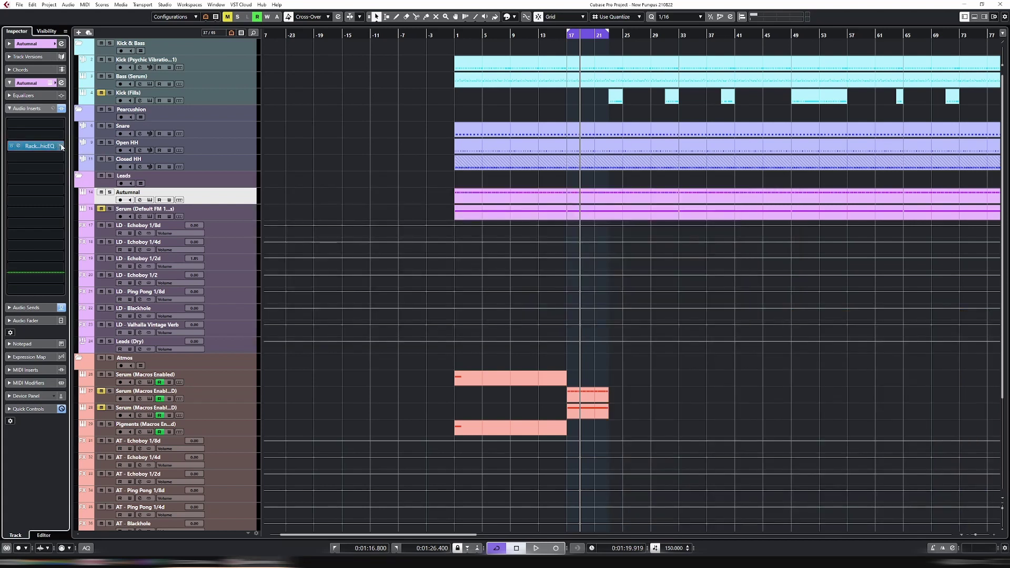
Replace the Graphic EQ in the third insert slot with the Rackmode Parametric EQ and look over its controls.
left_click(39, 145)
left_click(76, 249)
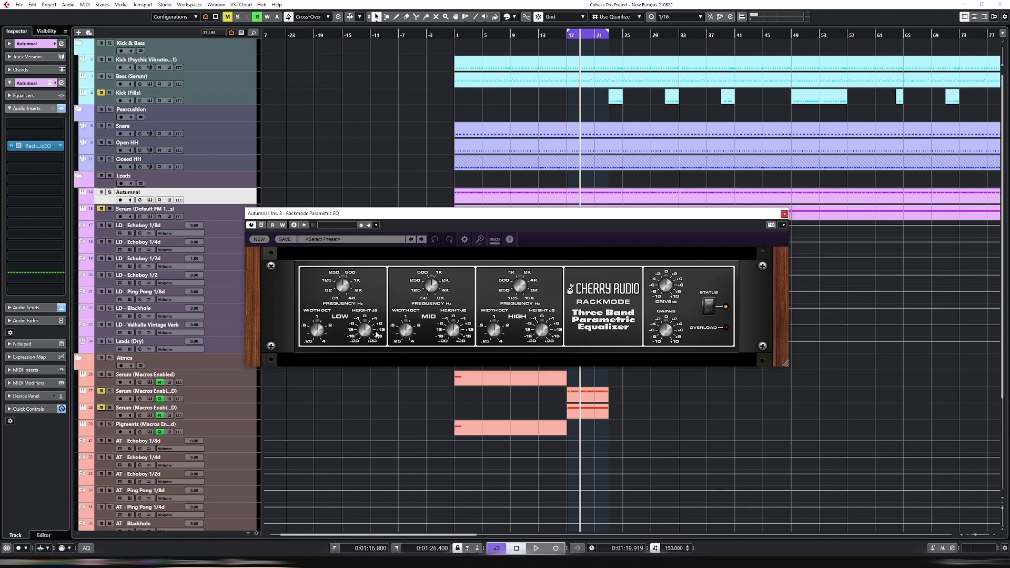
mouse_move(319, 334)
Find "rack" plugins and load the Rackmode Frequency Shifter into the fourth insert slot of the Autumnal track.
left_click(48, 156)
left_click(49, 156)
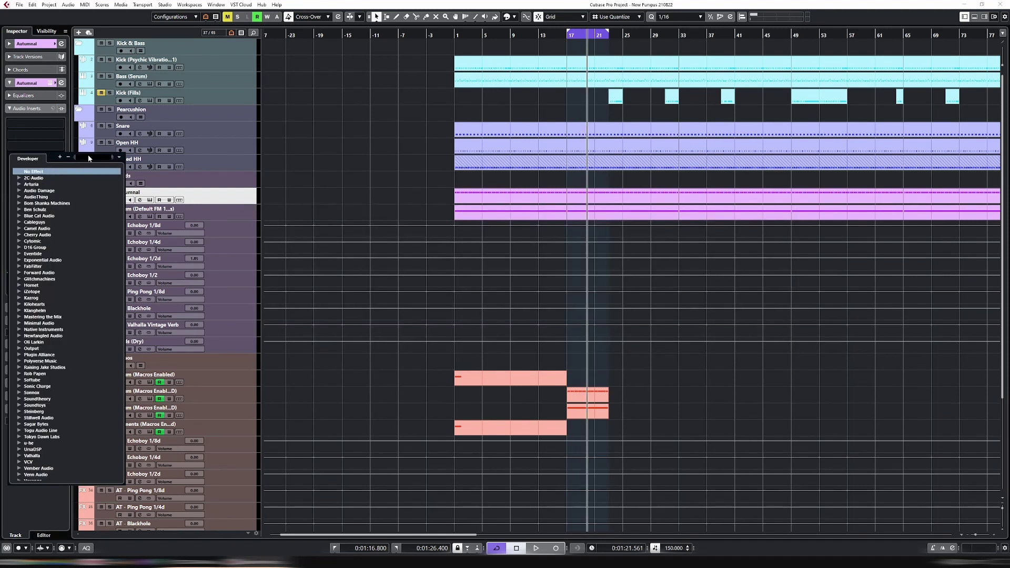
type("rack")
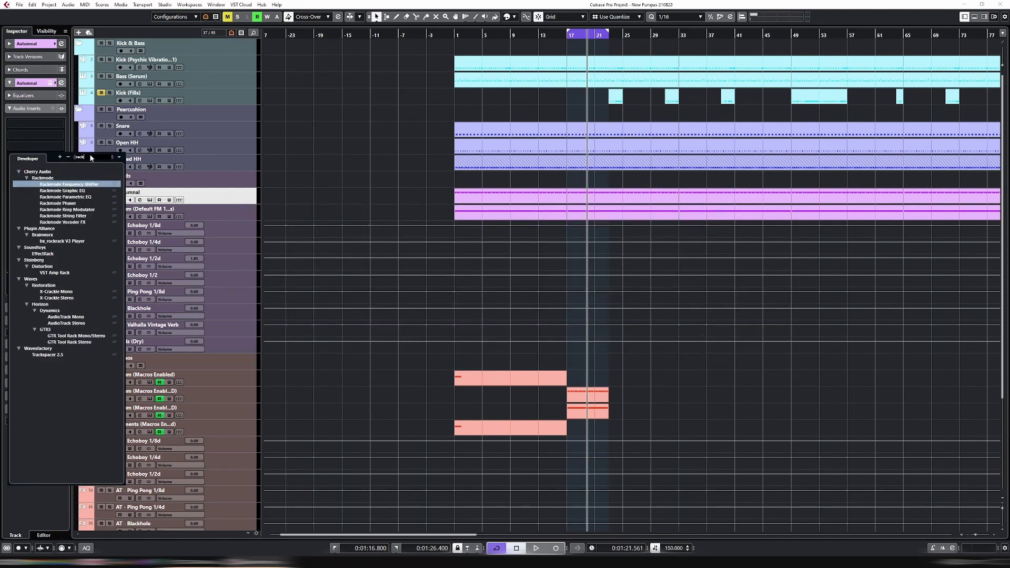
left_click(84, 184)
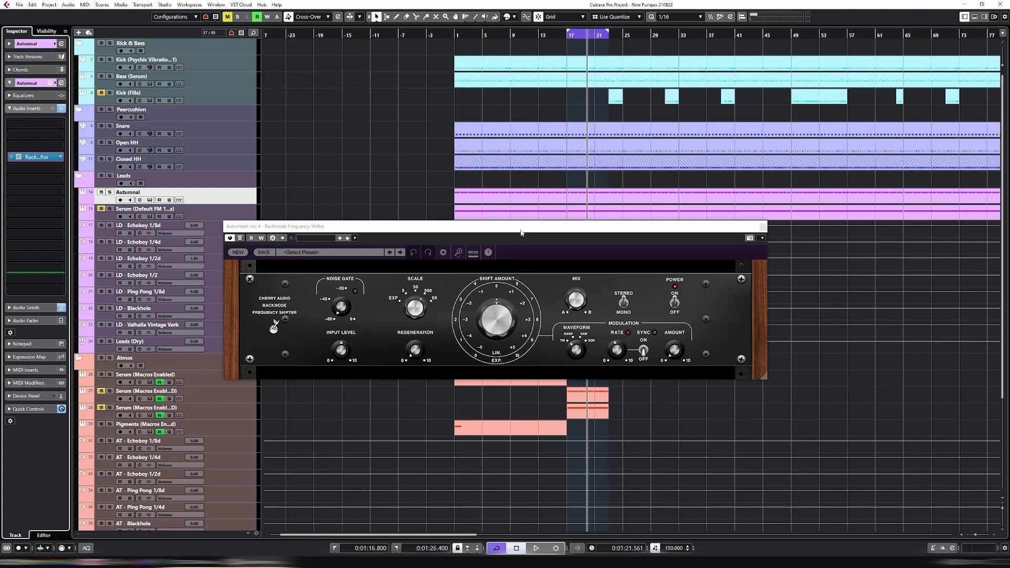
left_click_drag(521, 233, 529, 241)
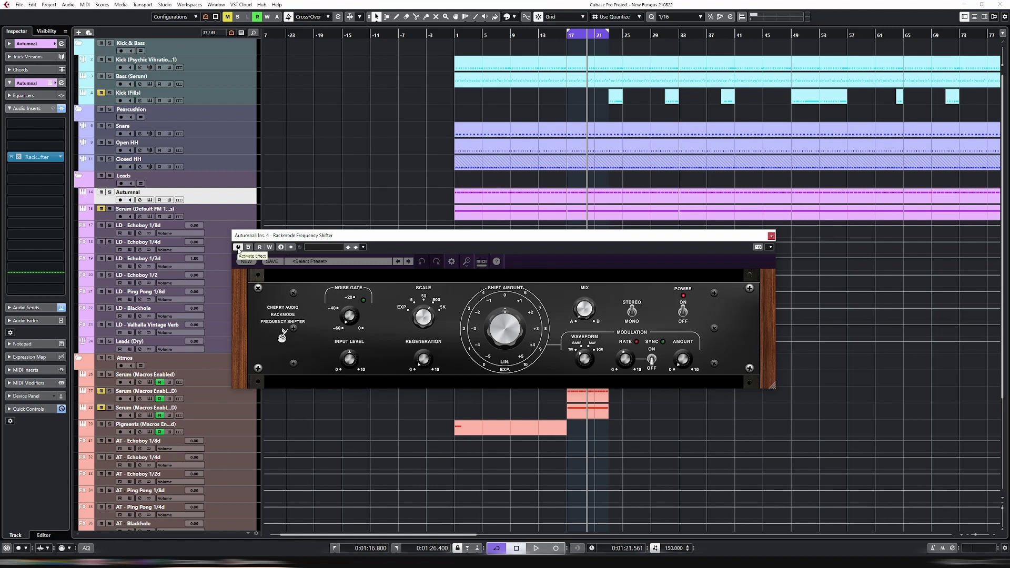
Deactivate the Frequency Shifter and listen to the looped section without the effect.
left_click(238, 247)
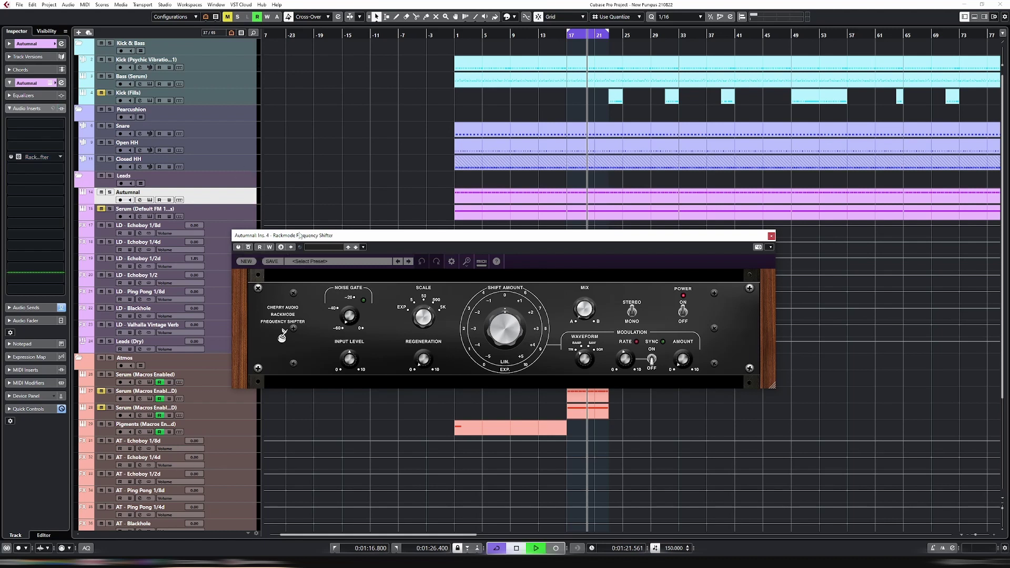
key("space")
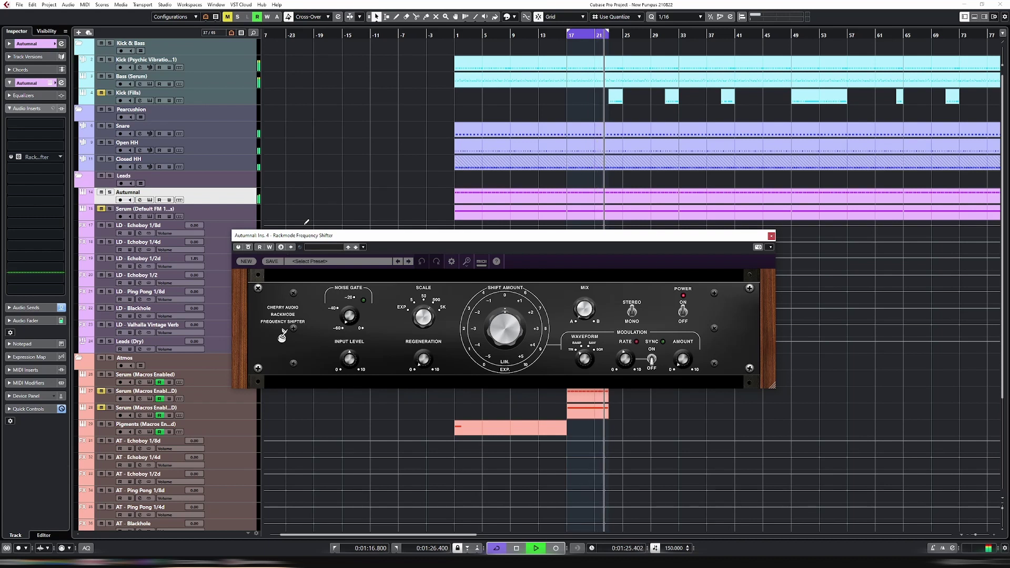
scroll(306, 224, "down", 2, "ctrl")
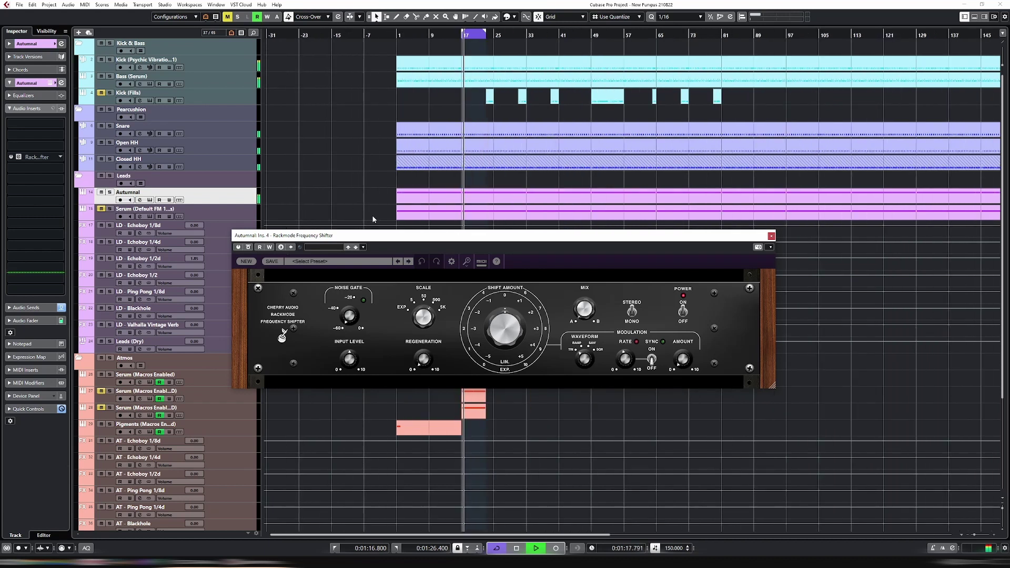
key("space")
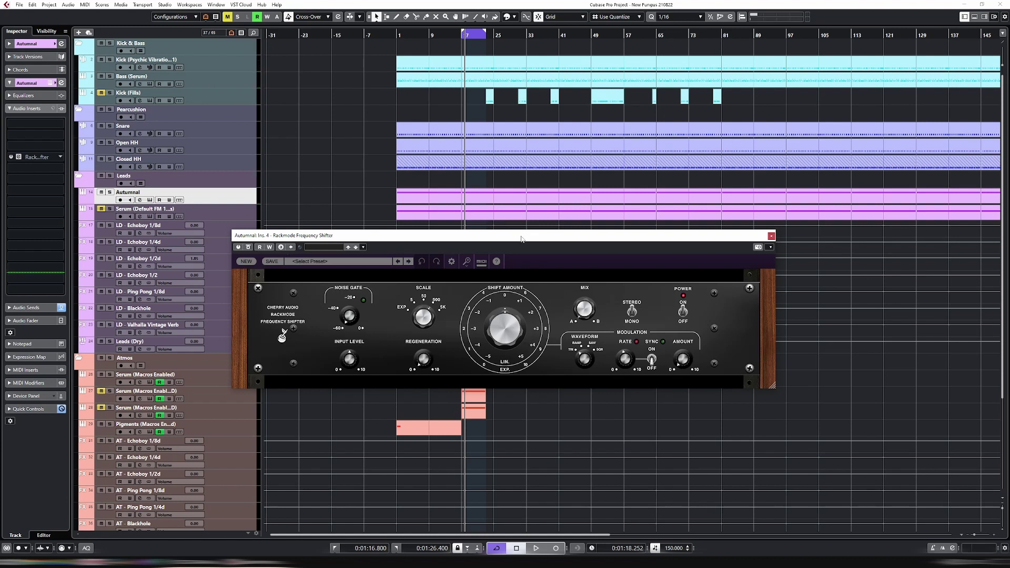
key("space")
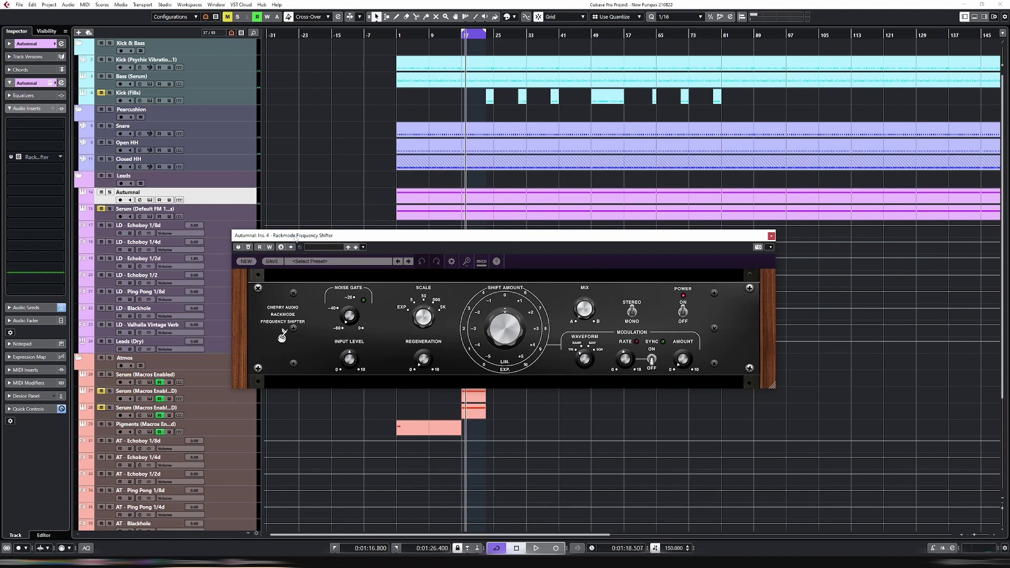
Play the loop with the Frequency Shifter active and audition the presets Broken Transmissions, Choppy and Have a Drink.
key("space")
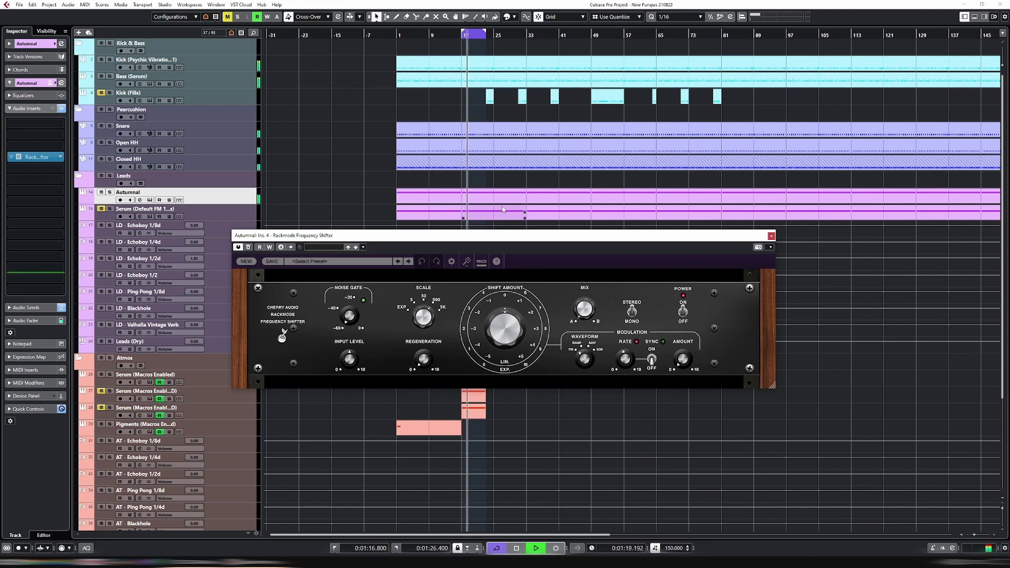
left_click(409, 261)
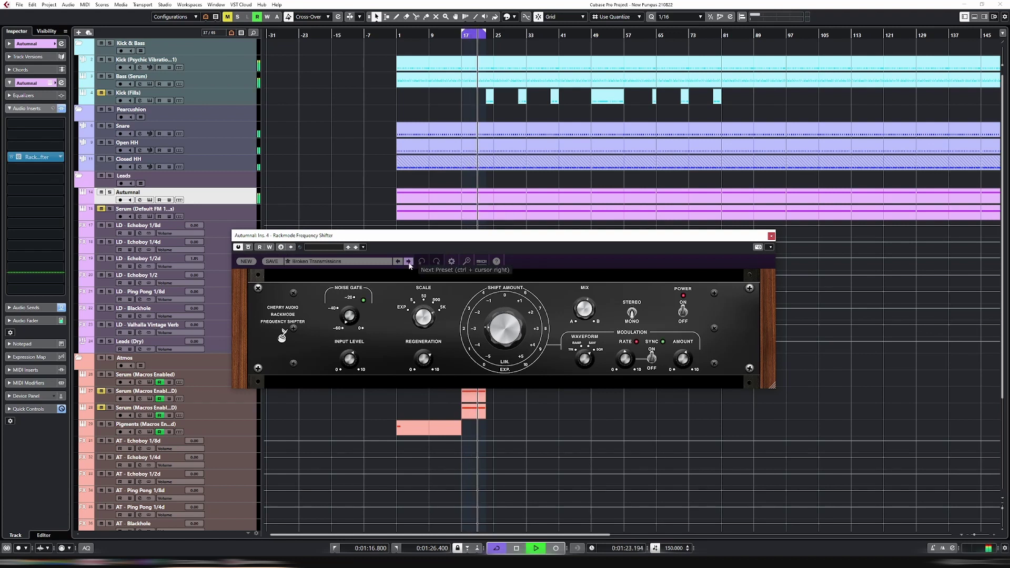
left_click(409, 262)
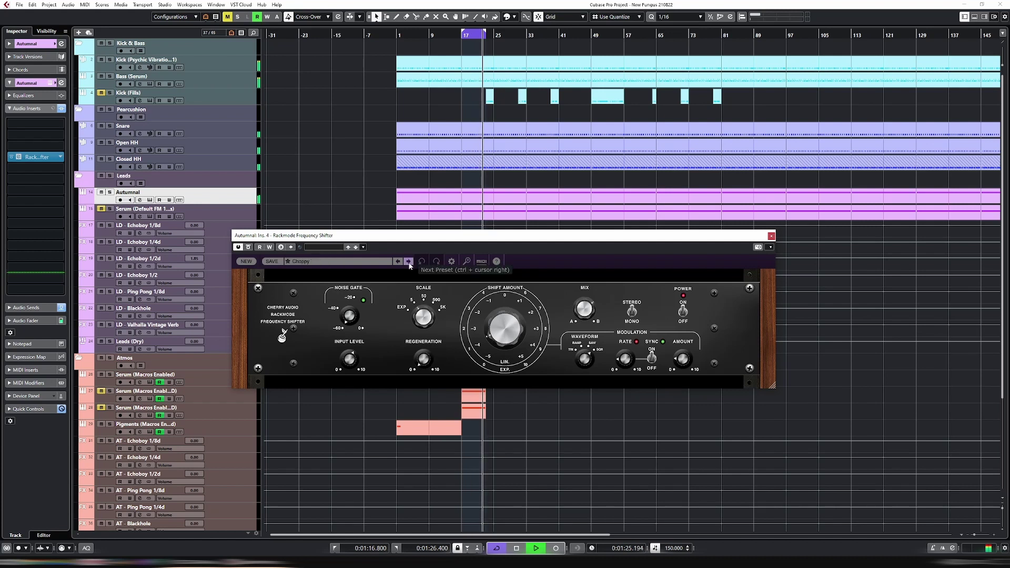
left_click(409, 261)
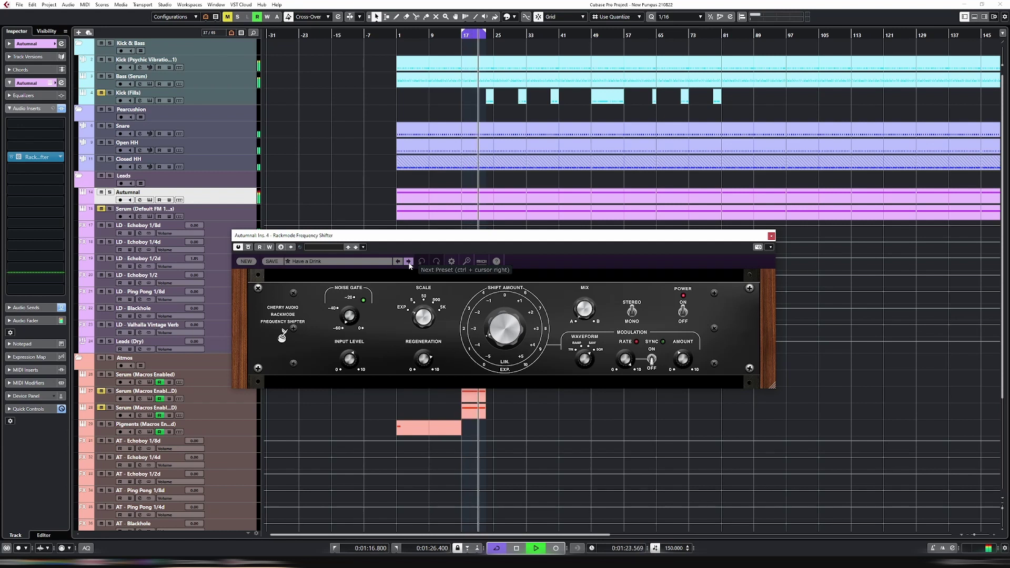
key("space")
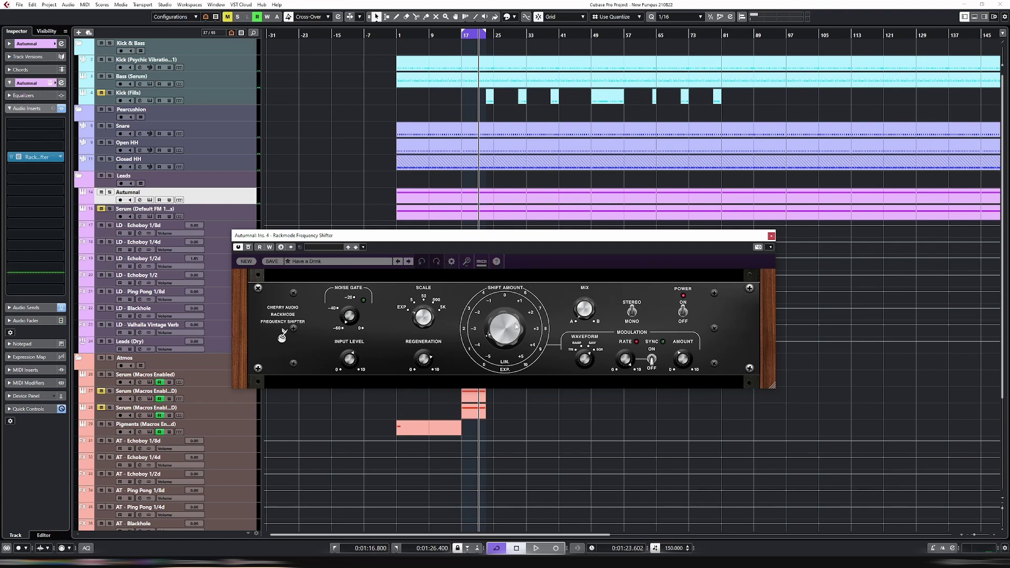
Resume playback and audition the Frequency Shifter presets from Highs and Lows onward, including Liquid Alien, Low Mood, Resonant Sweep and Ringer.
key("space")
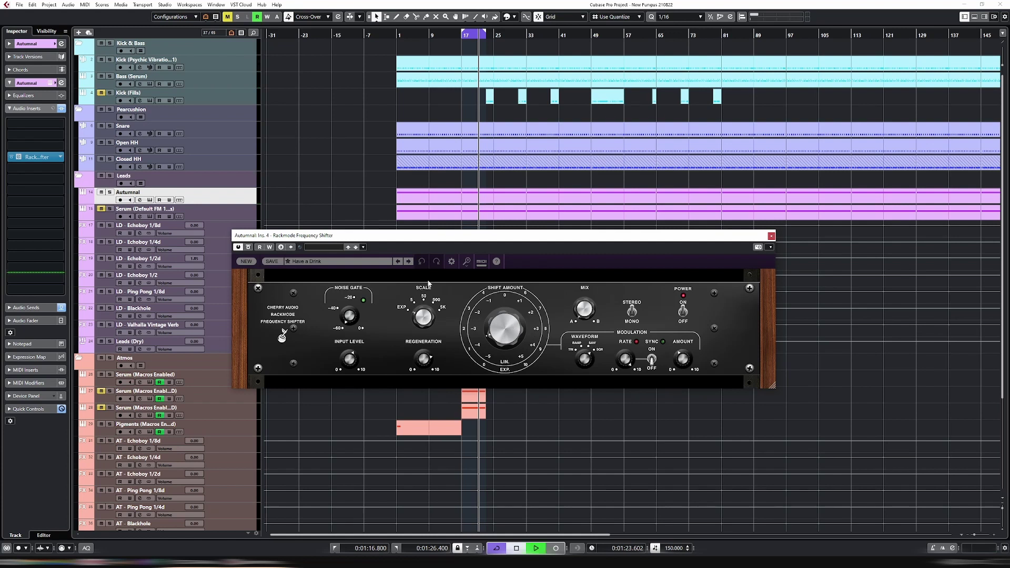
left_click(409, 261)
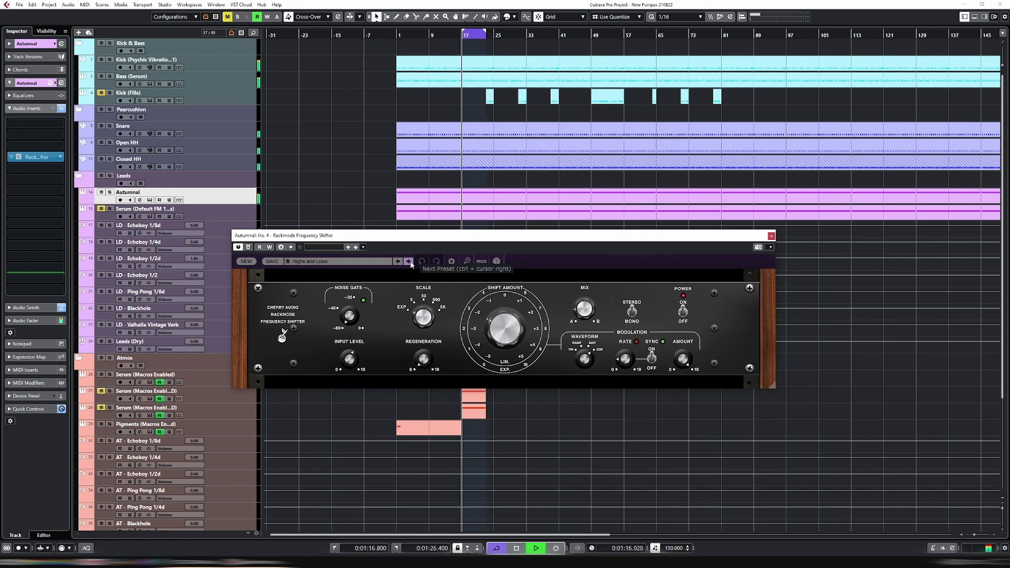
left_click(409, 262)
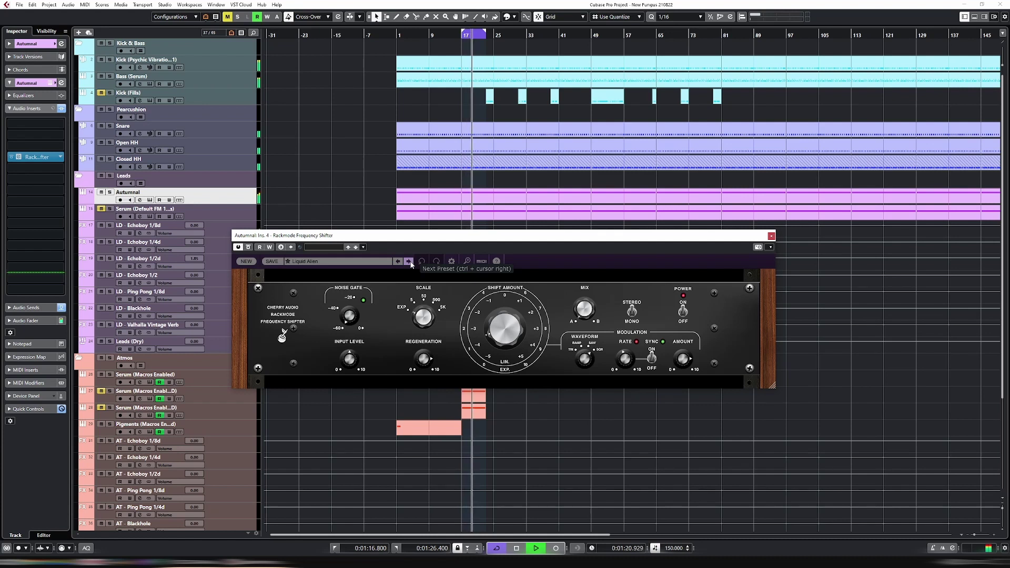
left_click(409, 262)
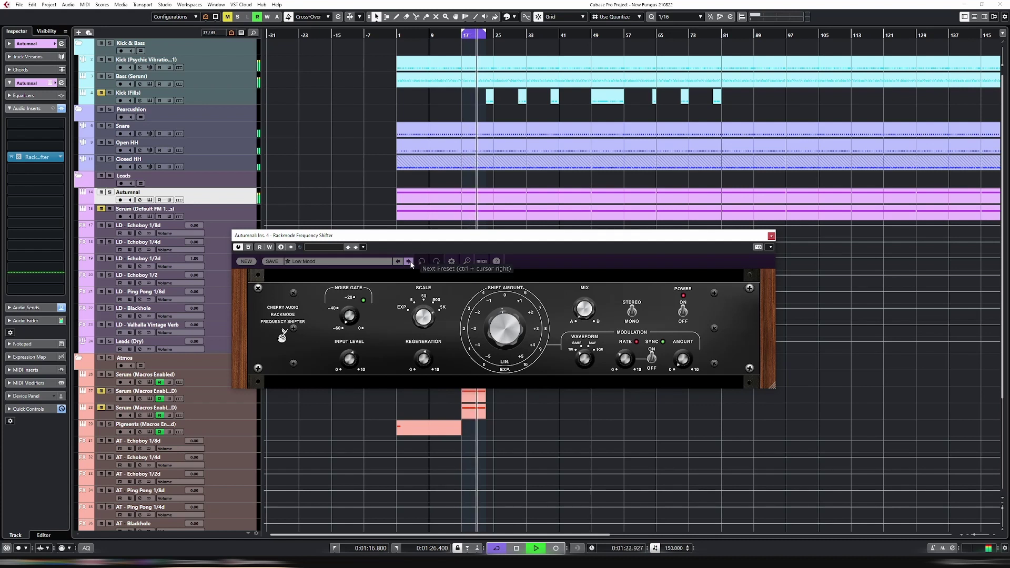
left_click(409, 261)
left_click(409, 261)
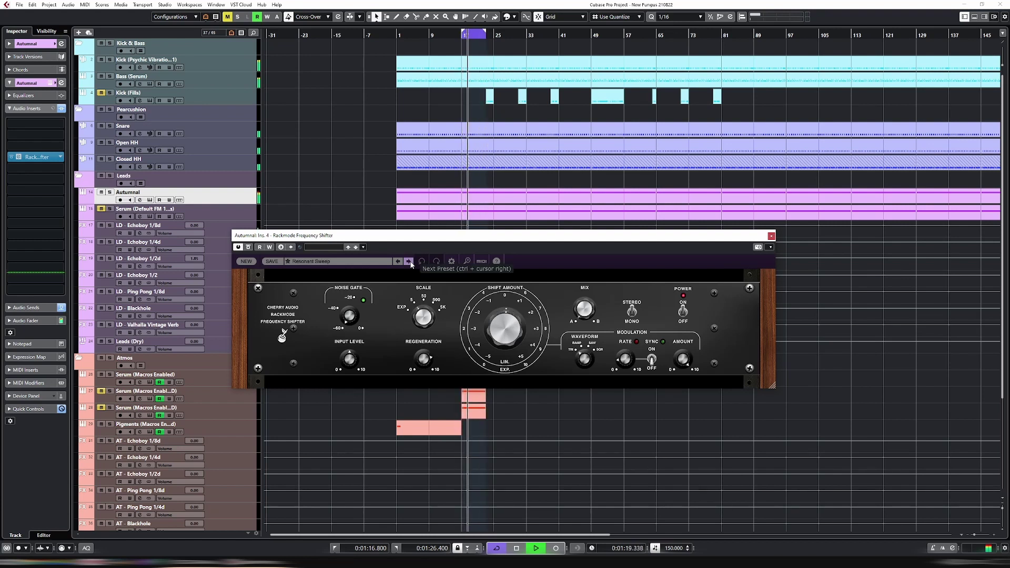
left_click(409, 261)
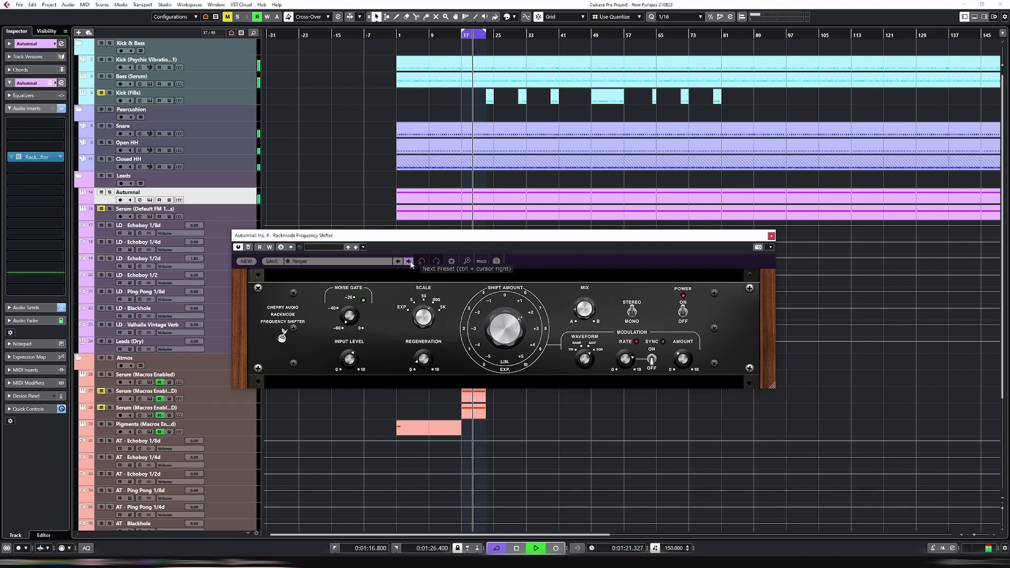
left_click(410, 263)
left_click(410, 261)
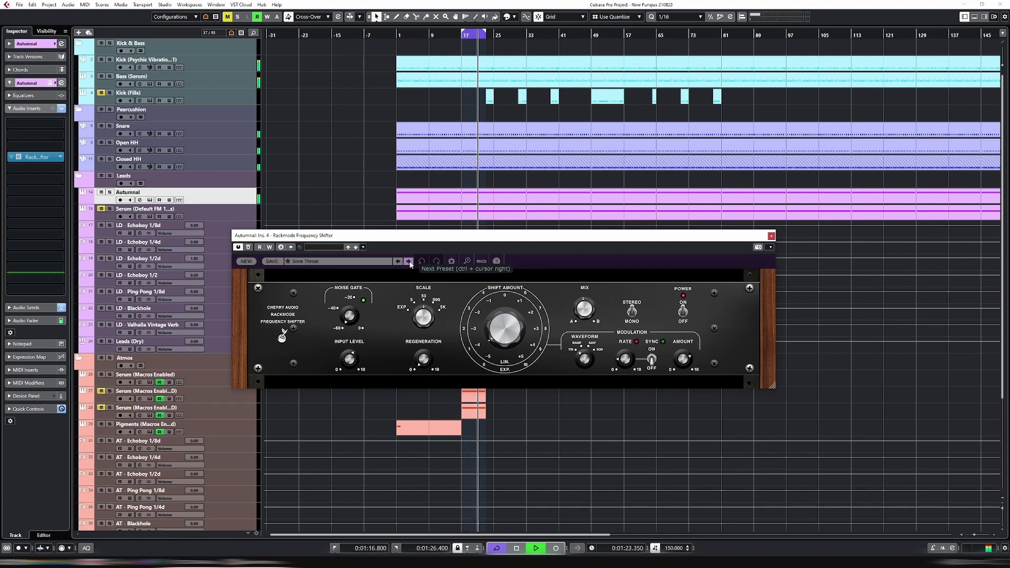
left_click(410, 261)
left_click(410, 261)
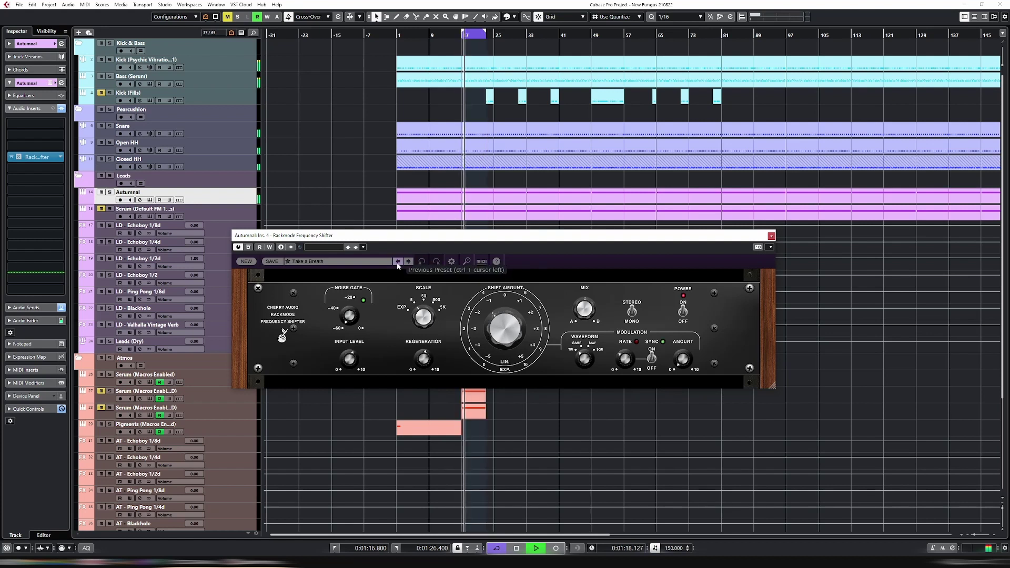
Go back to the Resonant Sweep preset and solo the Autumnal track, then stop playback.
left_click(398, 262)
left_click(398, 262)
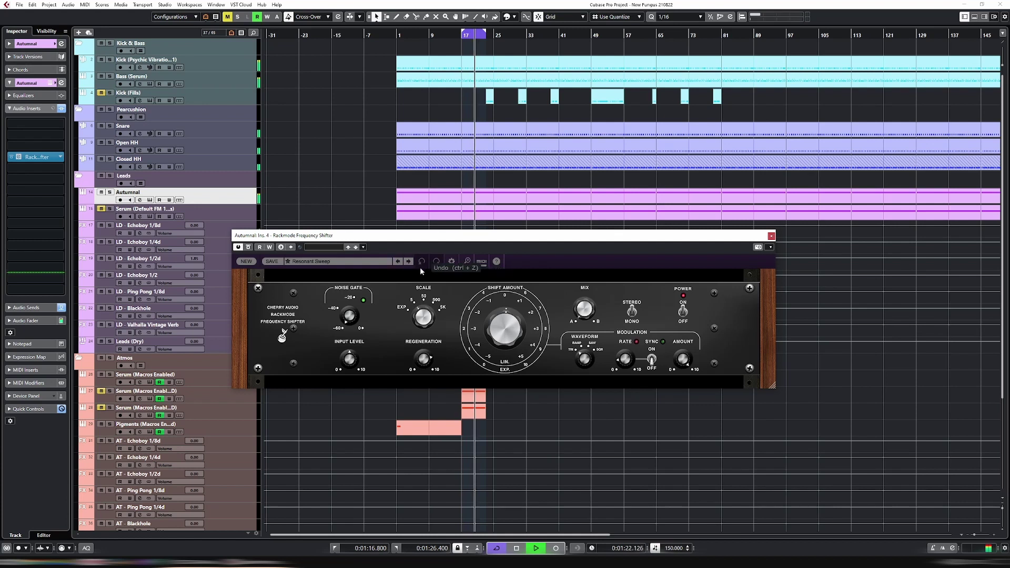
key("s")
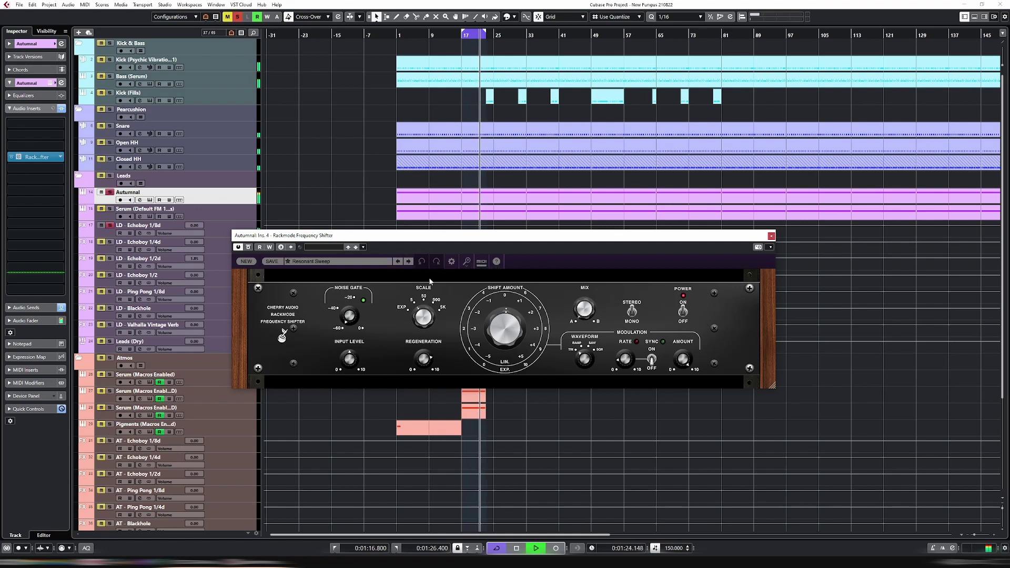
key("space")
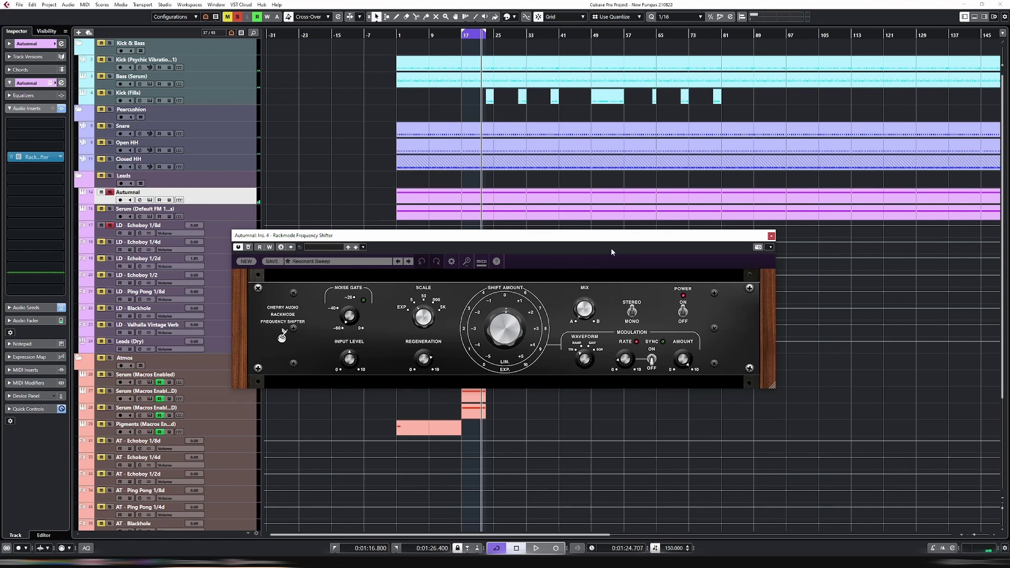
Look through the Frequency Shifter's preset list, keep Resonant Sweep, and adjust the Scale knob.
left_click(370, 263)
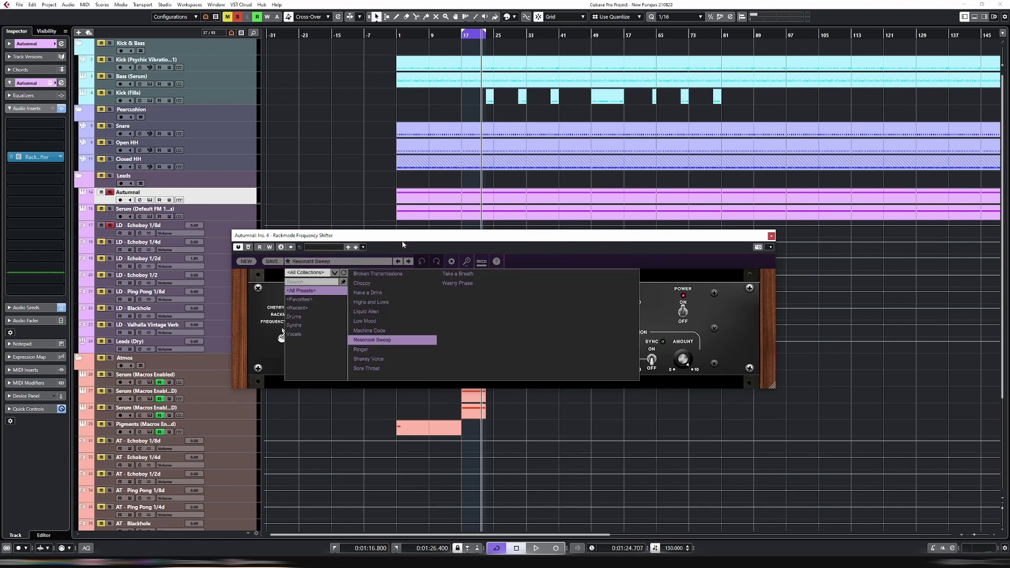
left_click(404, 244)
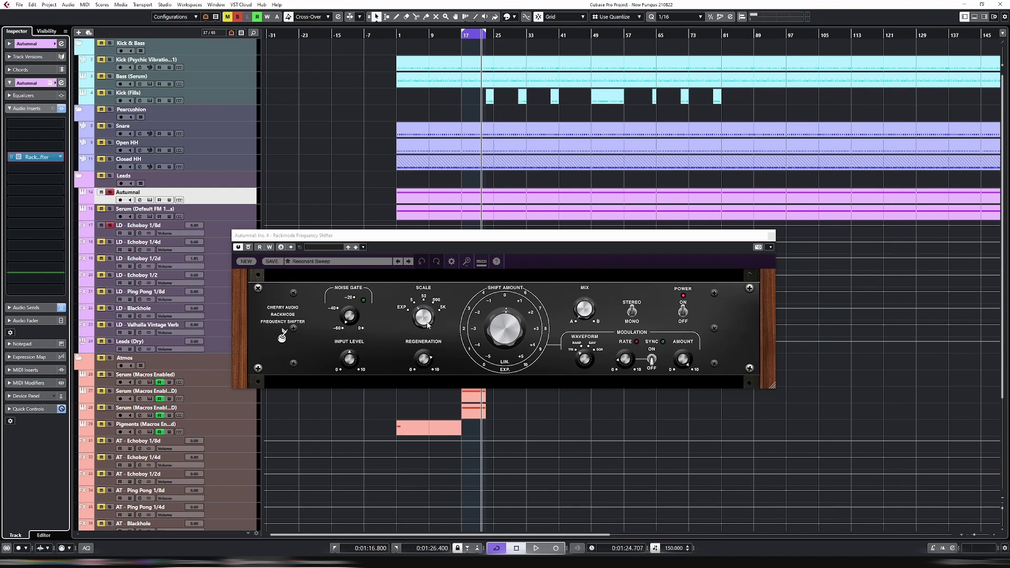
mouse_move(427, 325)
left_click_drag(420, 318, 420, 313)
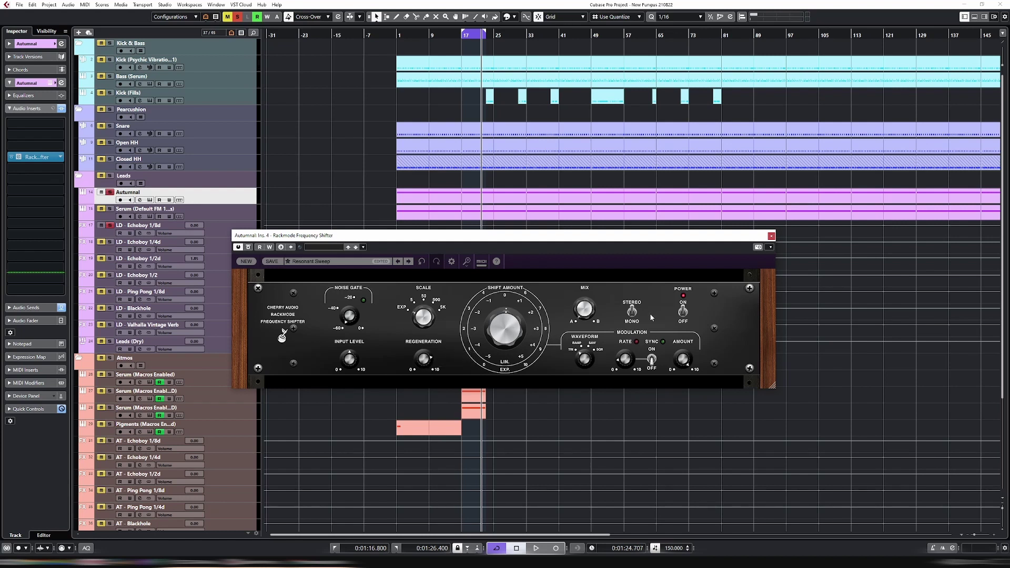
Try out the Frequency Shifter's Mix, Stereo/Mono and modulation Rate controls.
mouse_move(583, 314)
left_click_drag(589, 313, 598, 377)
left_click(634, 316)
mouse_move(628, 357)
left_click_drag(630, 353, 632, 382)
Resume playback and sweep the Frequency Shifter's Shift Amount while trying different Scale settings, including 50 Hz and 5 Hz.
key("space")
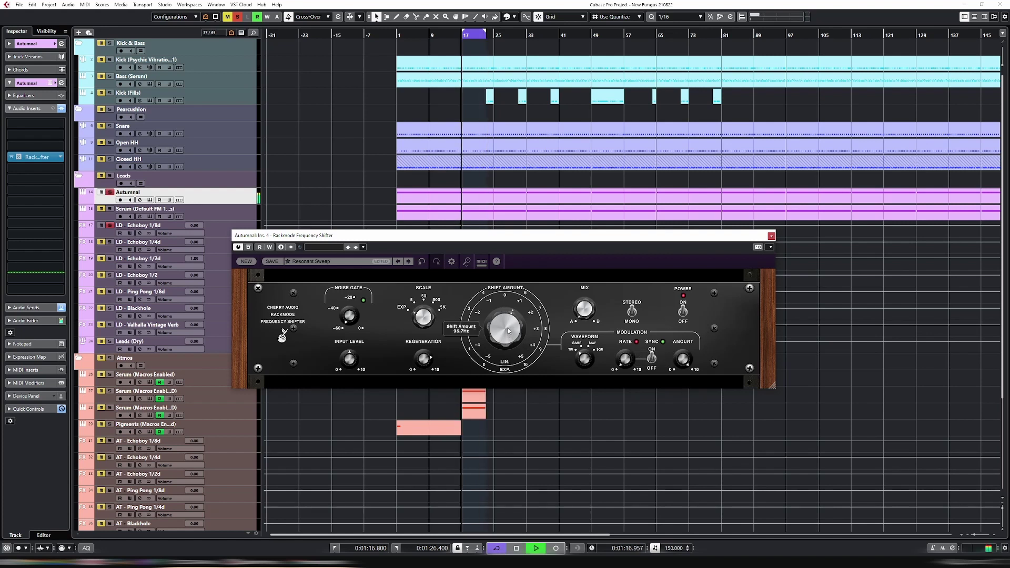
mouse_move(509, 323)
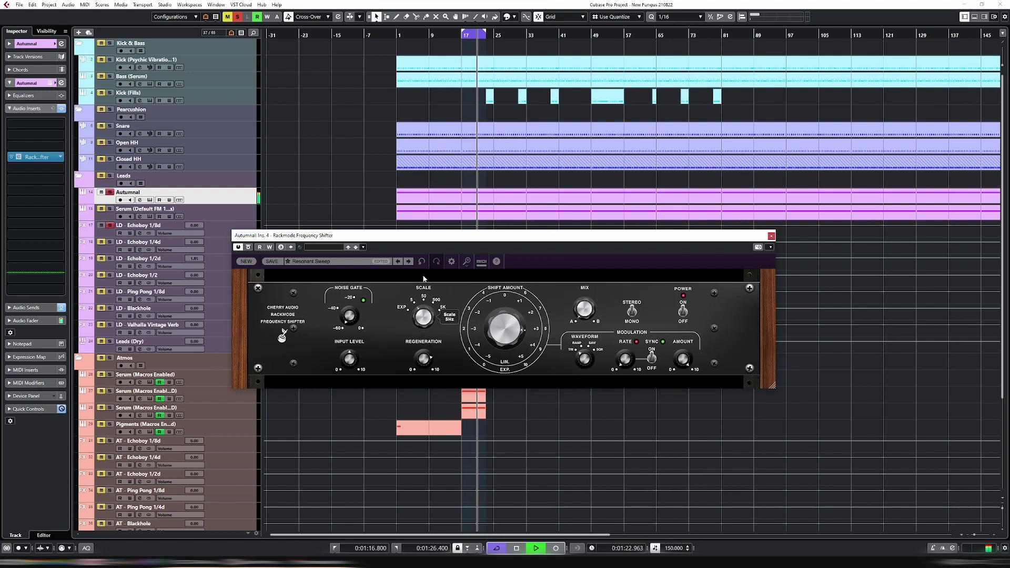
left_click(433, 304)
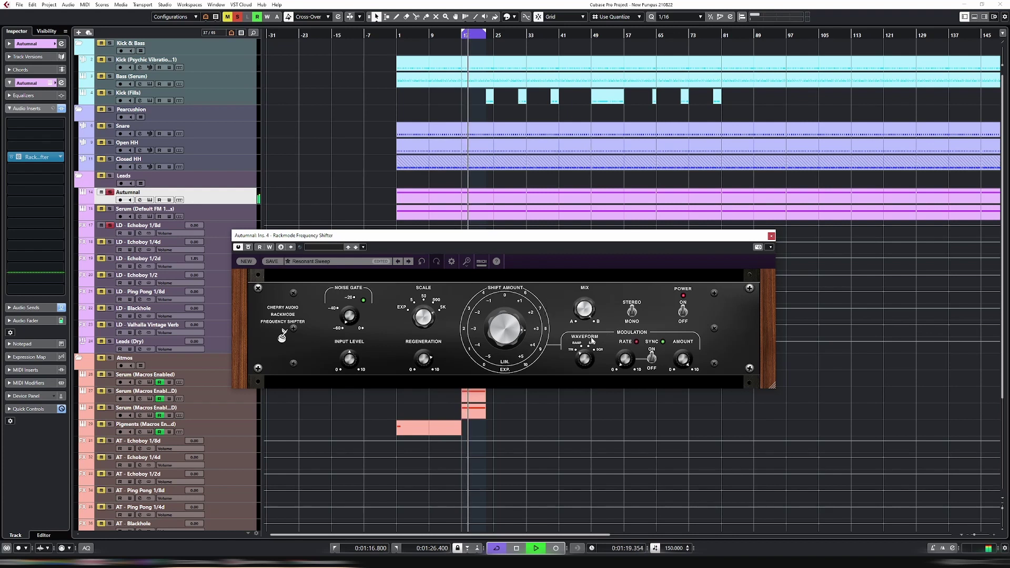
left_click_drag(504, 327, 506, 361)
left_click_drag(423, 317, 428, 380)
left_click_drag(504, 329, 504, 294)
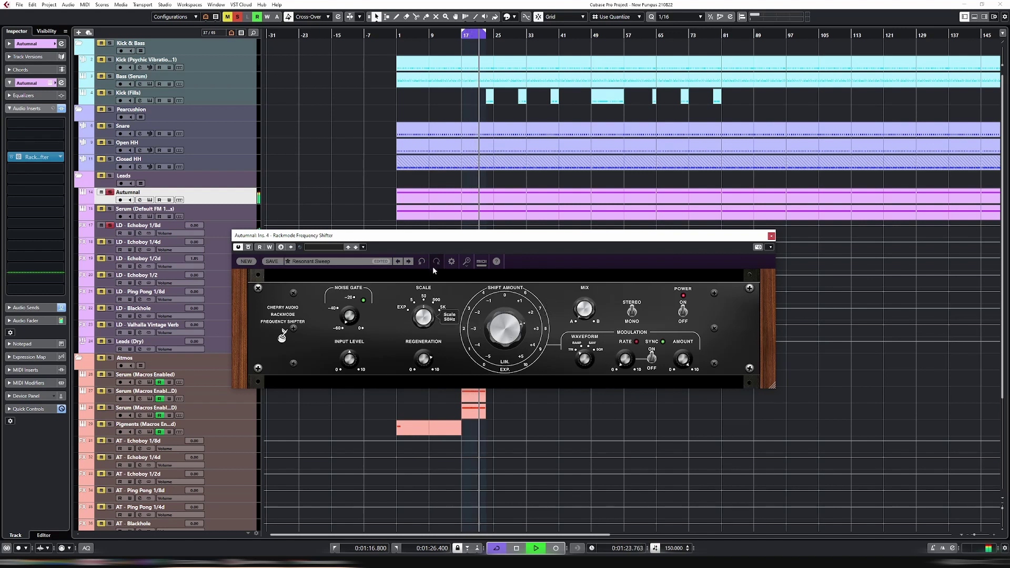
left_click_drag(430, 316, 432, 299)
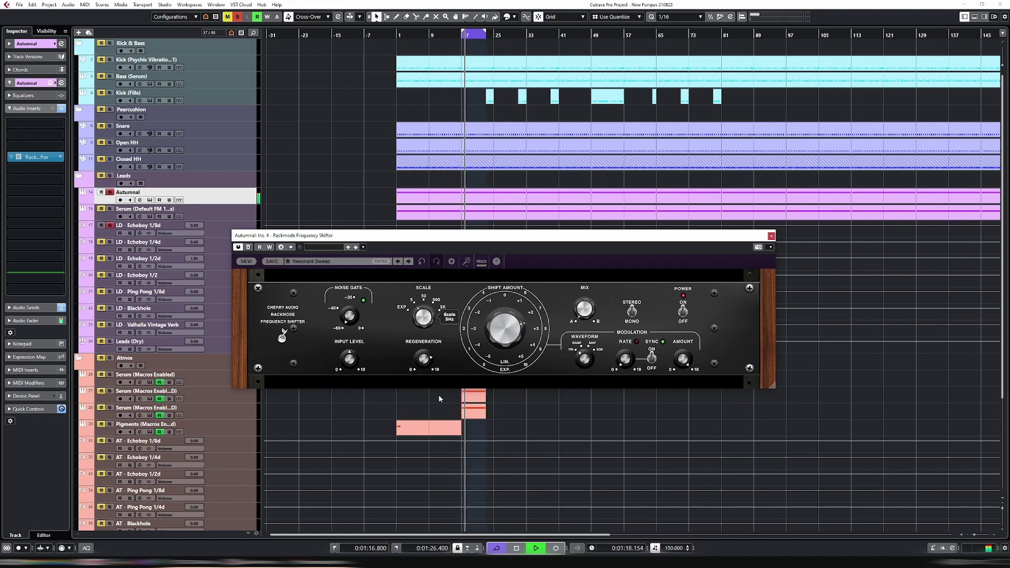
Sweep the Shift Amount up and down and adjust the modulation Rate to hear the two interact.
left_click_drag(526, 344, 599, 315)
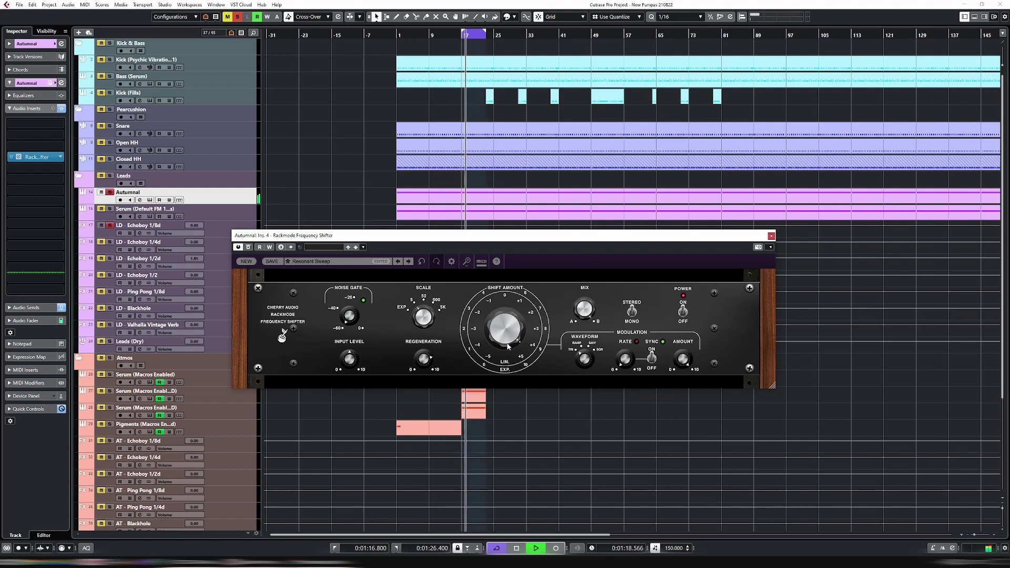
mouse_move(508, 353)
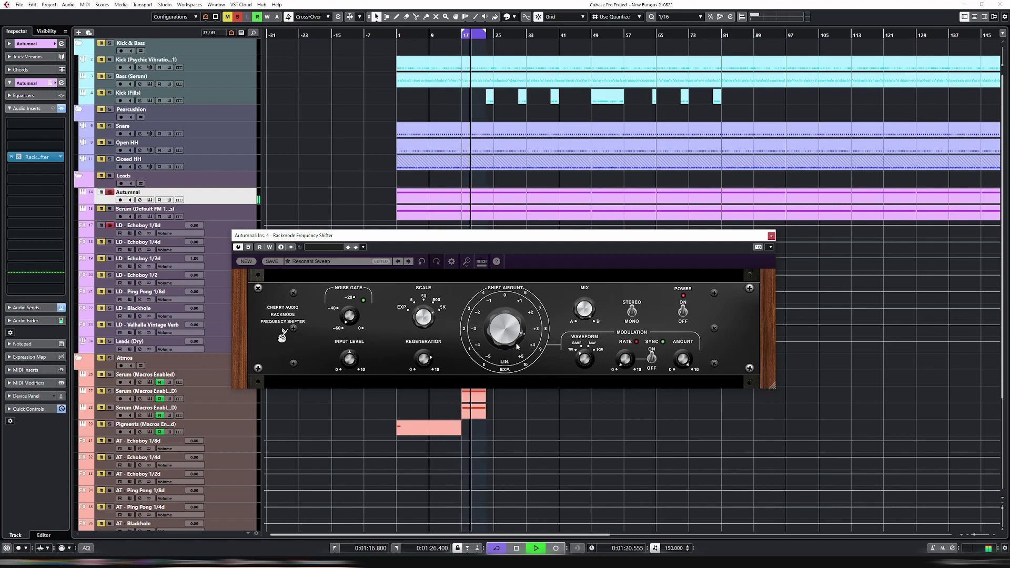
left_click_drag(508, 353, 520, 369)
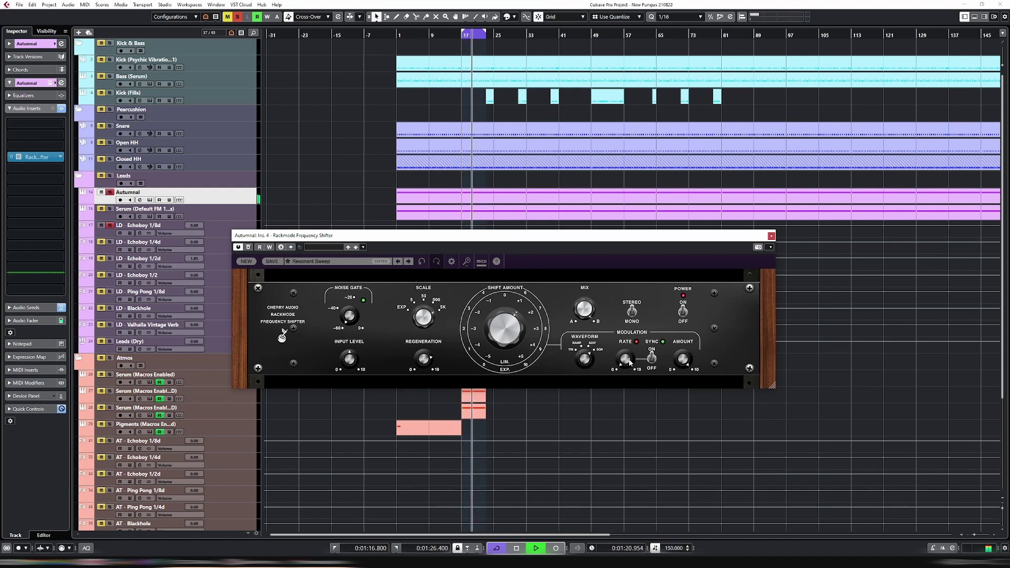
left_click_drag(628, 363, 626, 271)
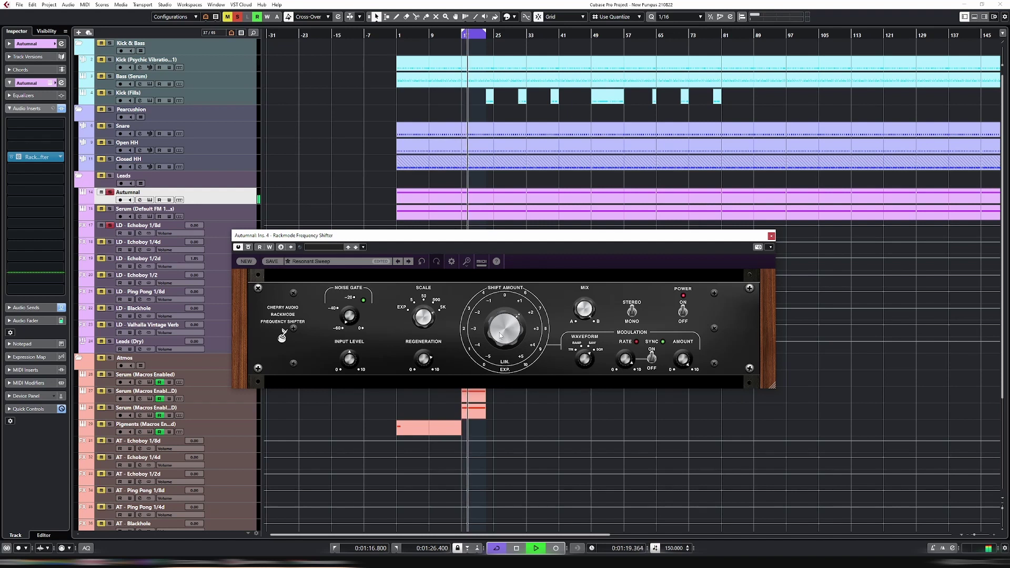
mouse_move(501, 330)
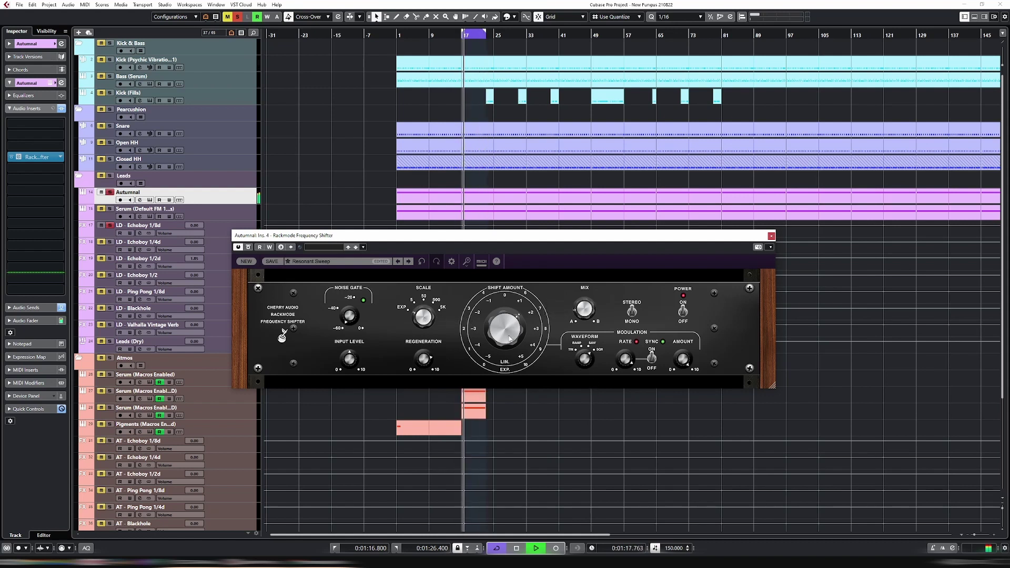
mouse_move(508, 348)
left_click_drag(509, 347, 606, 355)
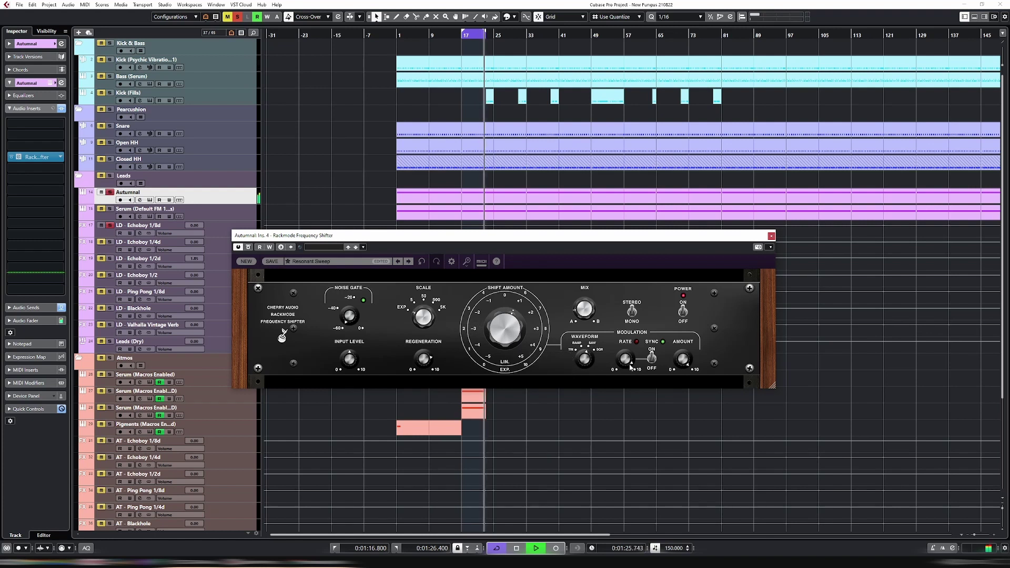
Turn modulation Sync off, adjust the Rate, Mix, modulation Amount and Shift Amount, and stop playback.
mouse_move(625, 376)
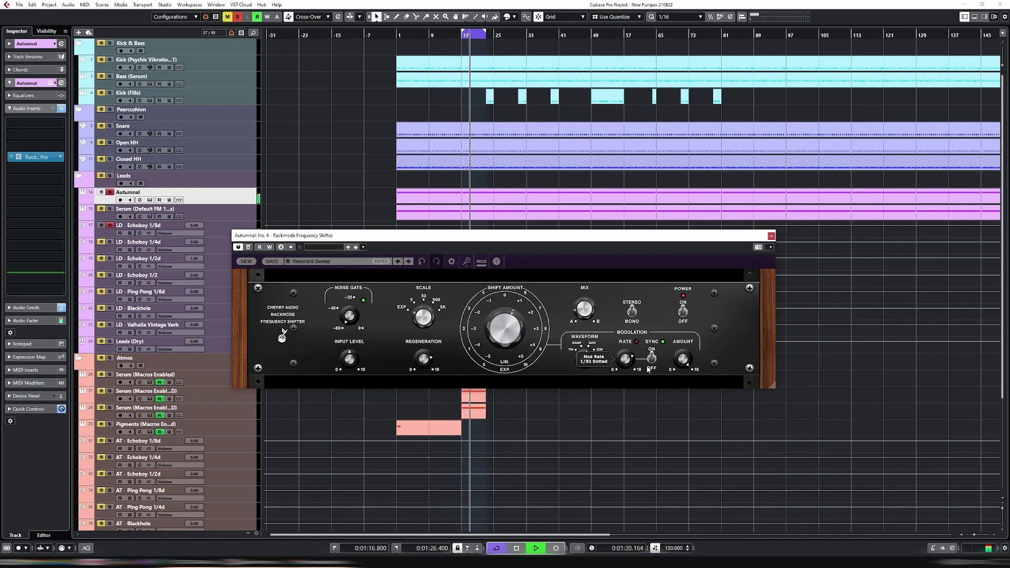
mouse_move(631, 347)
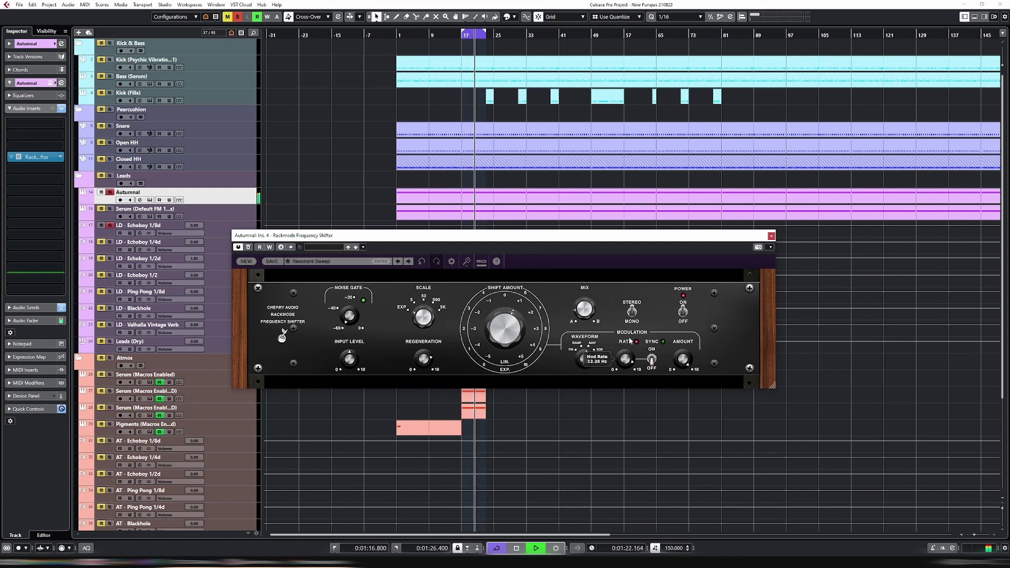
mouse_move(513, 349)
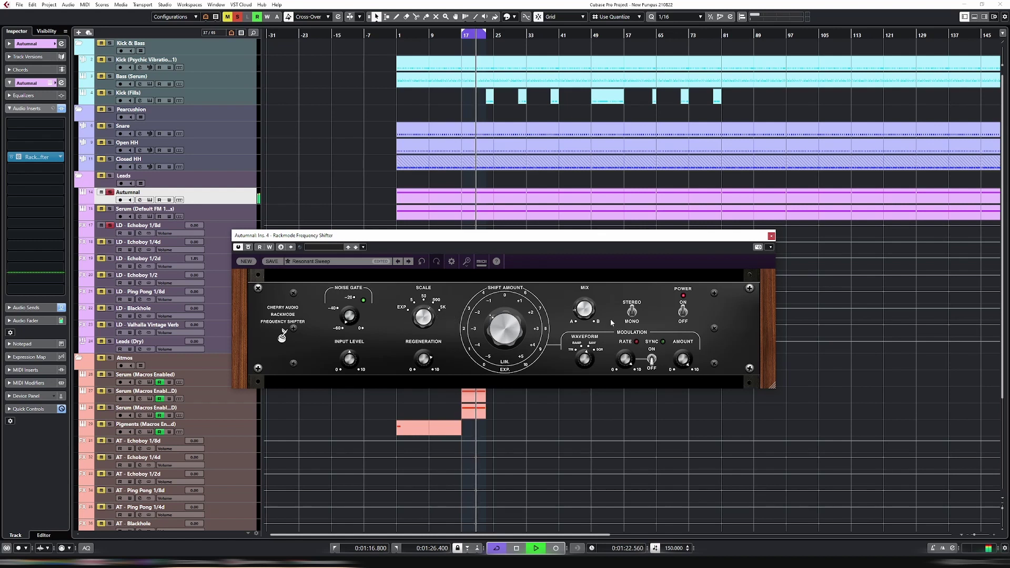
mouse_move(592, 313)
left_mouse_down()
mouse_move(595, 272)
mouse_move(590, 306)
left_mouse_up()
left_click_drag(685, 364, 694, 410)
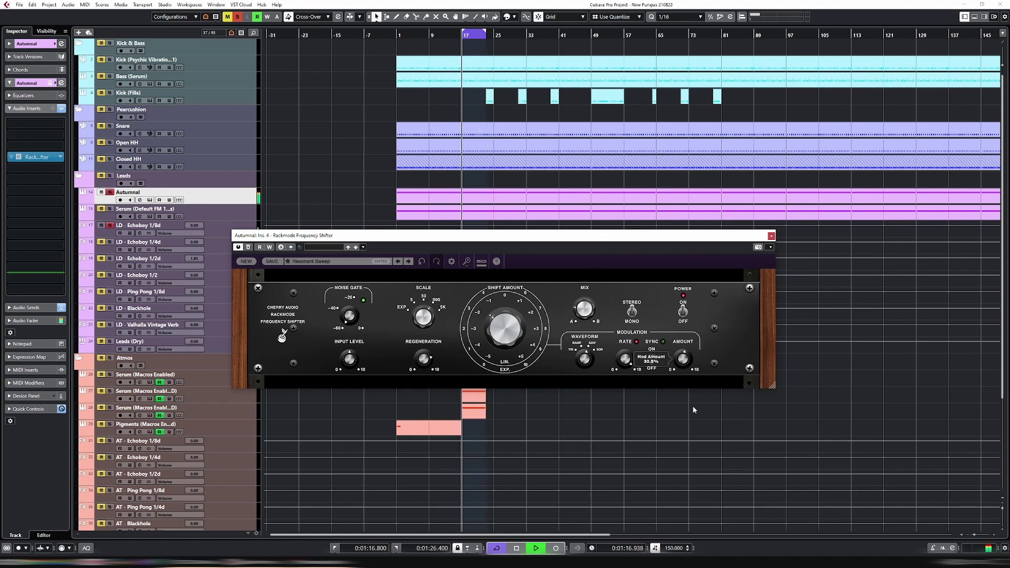
left_click_drag(513, 322, 516, 299)
key("space")
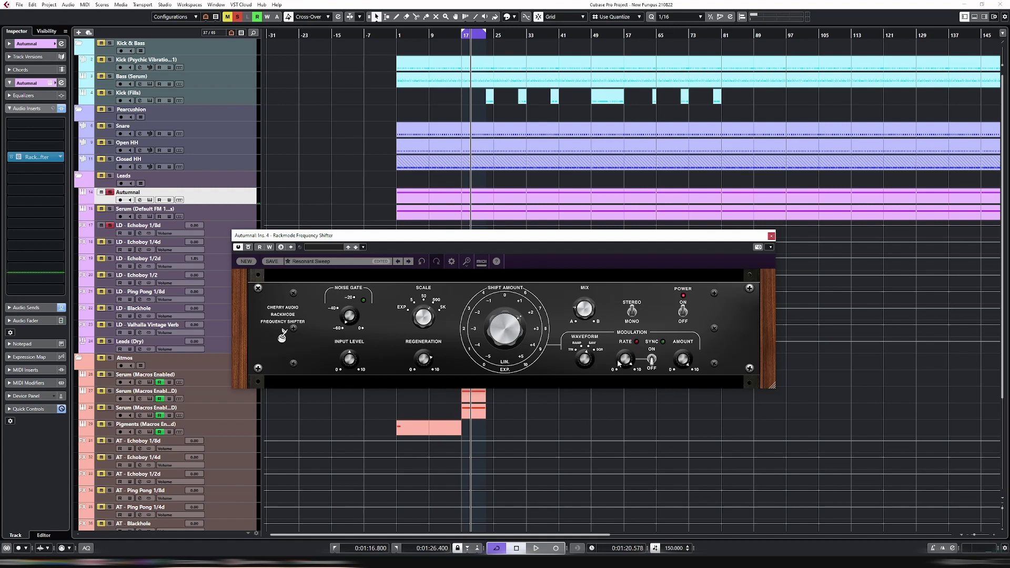
Resume playback, change the modulation Waveform, and adjust the Shift Amount and Mix.
key("space")
left_click_drag(584, 360, 592, 407)
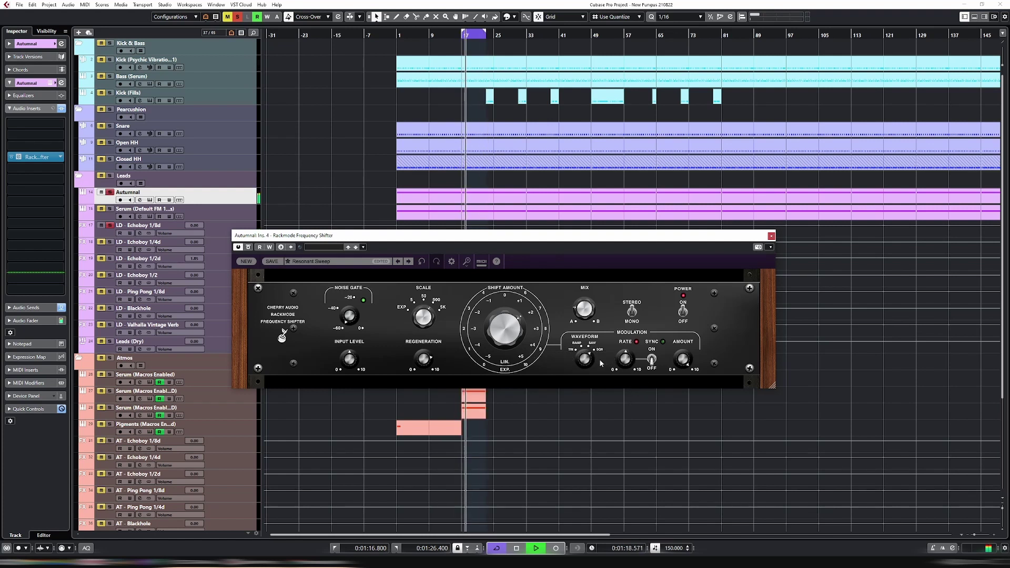
mouse_move(509, 300)
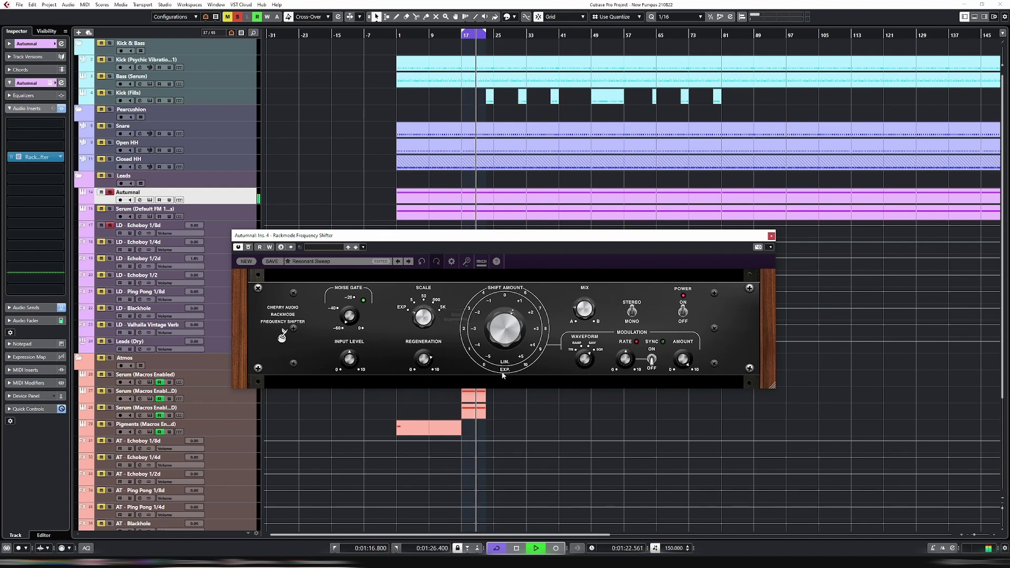
mouse_move(509, 347)
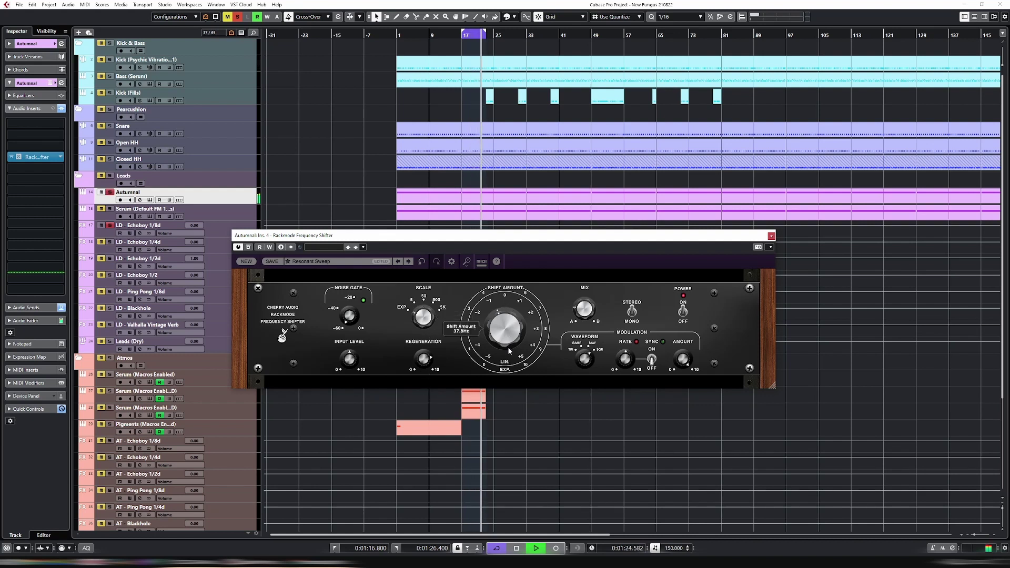
left_click_drag(509, 348, 510, 359)
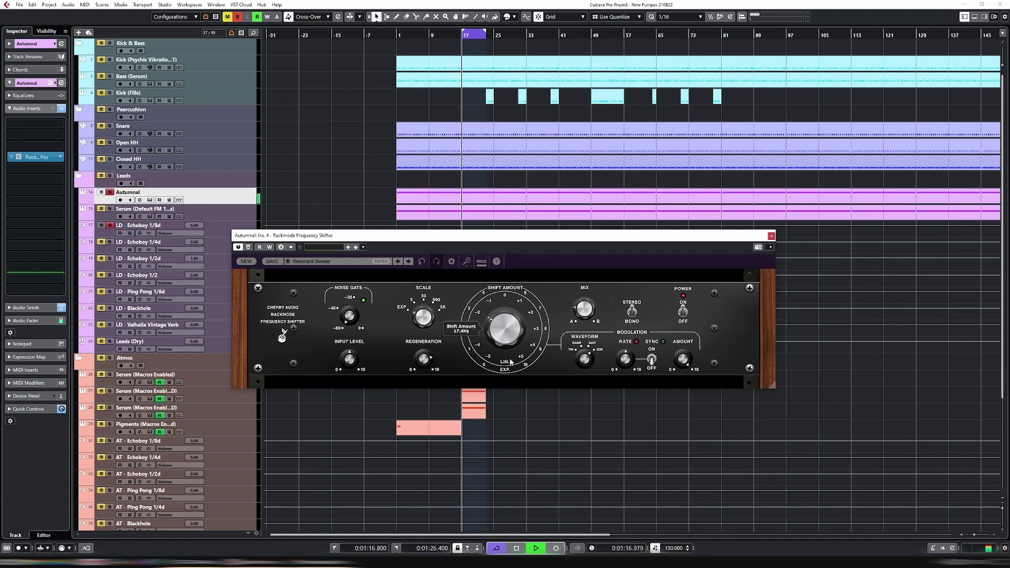
mouse_move(584, 335)
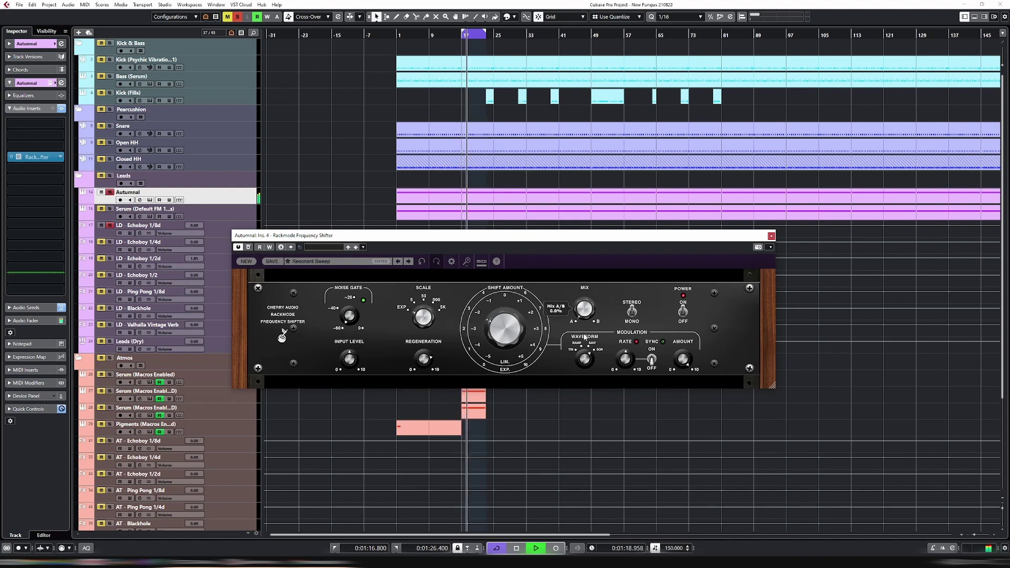
left_click_drag(504, 339, 505, 338)
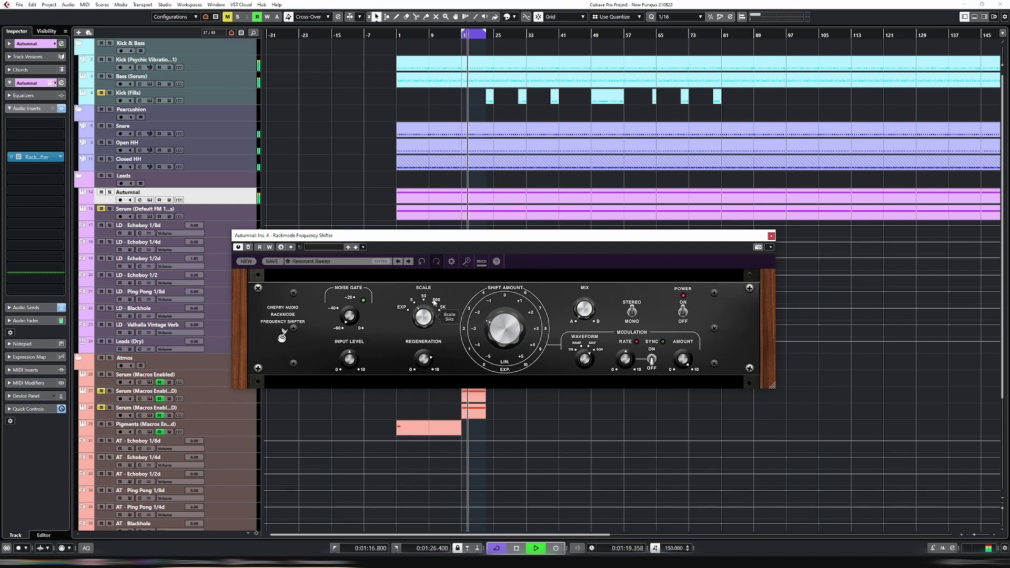
Readjust the Shift Amount and set the modulation Rate to about 1.16 Hz against the full mix.
mouse_move(426, 320)
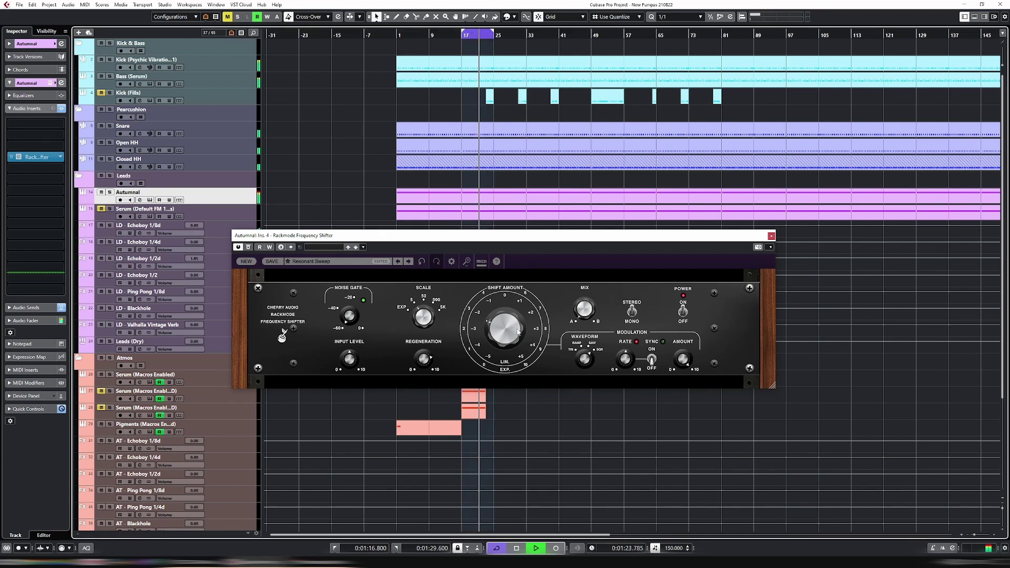
left_click_drag(518, 332, 518, 278)
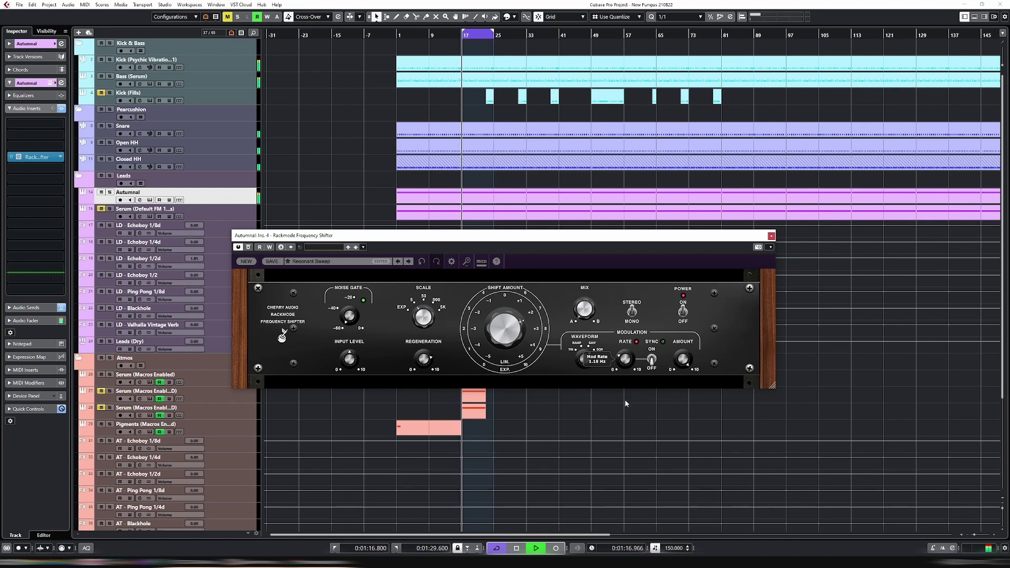
left_click_drag(505, 336, 506, 343)
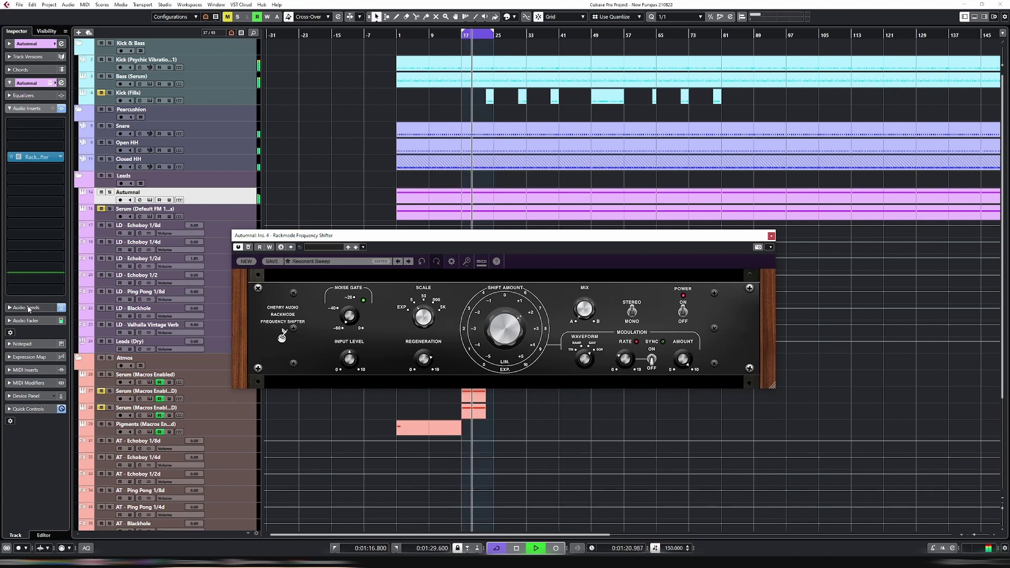
Add a send from the Autumnal track to LD - Blackhole and set its level to about -11.8.
left_click(29, 308)
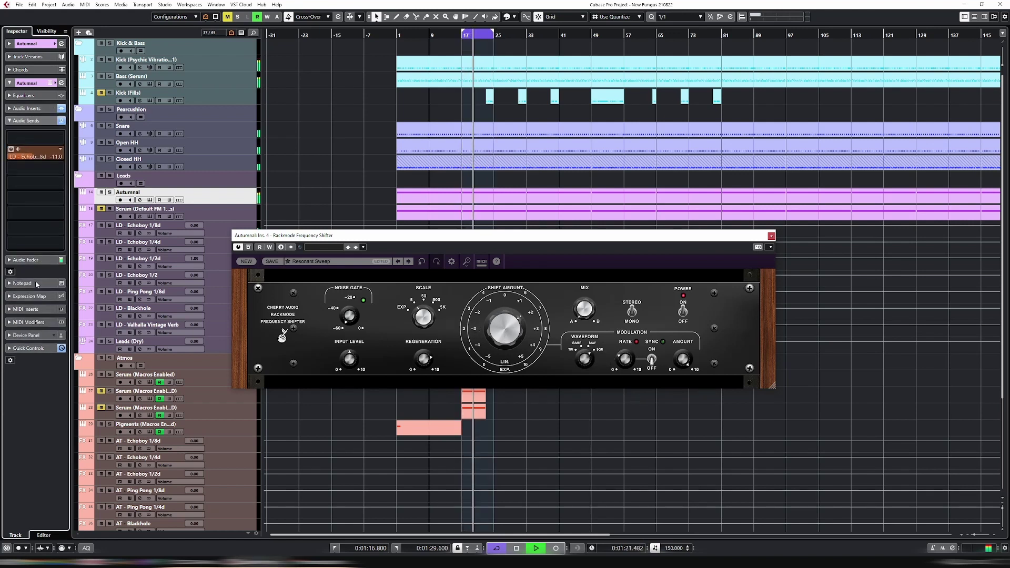
left_click(36, 203)
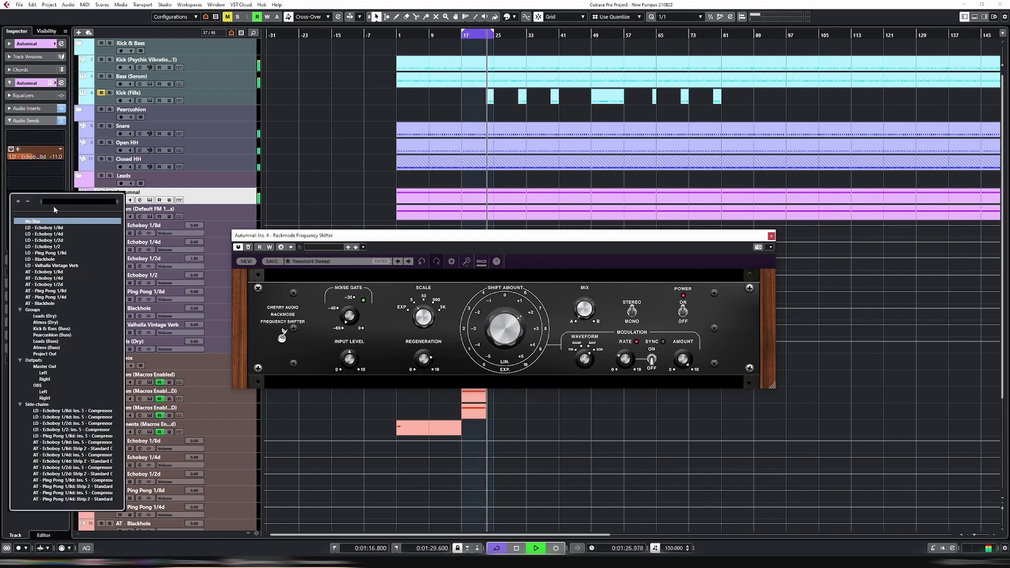
type("val")
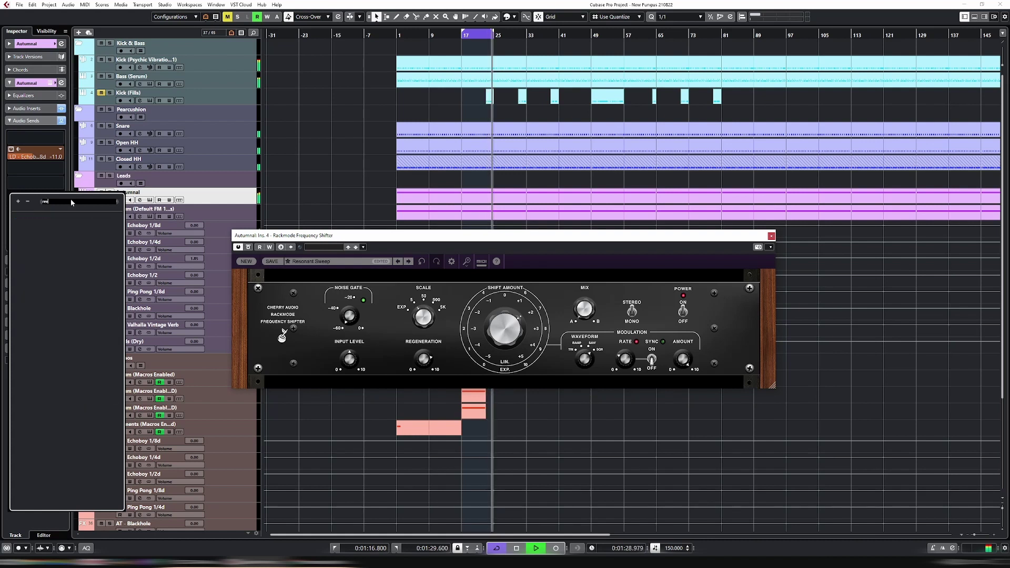
key("BackSpace")
key("BackSpace")
key("BackSpace")
type("b")
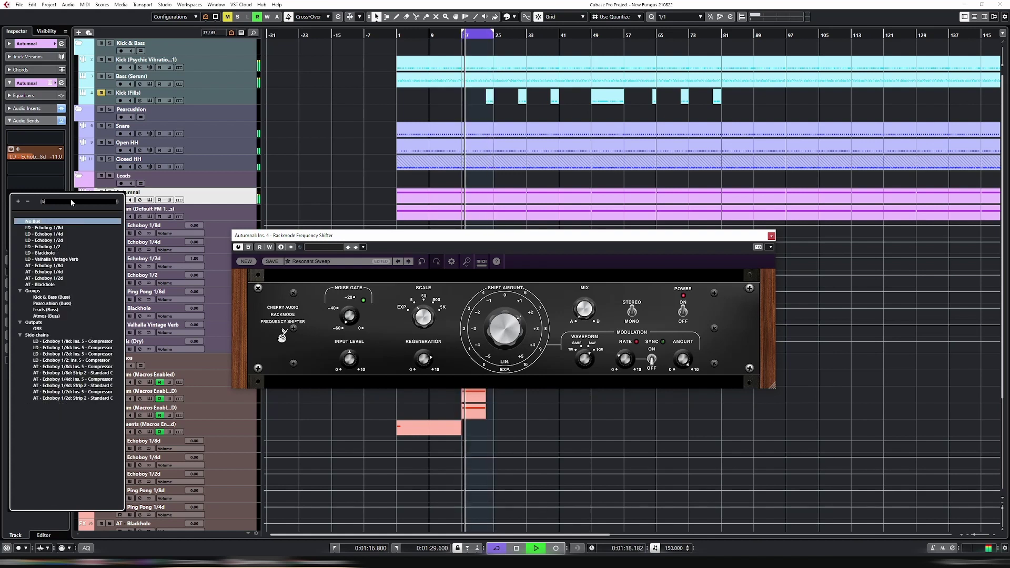
left_click(45, 253)
left_click_drag(12, 204, 38, 203)
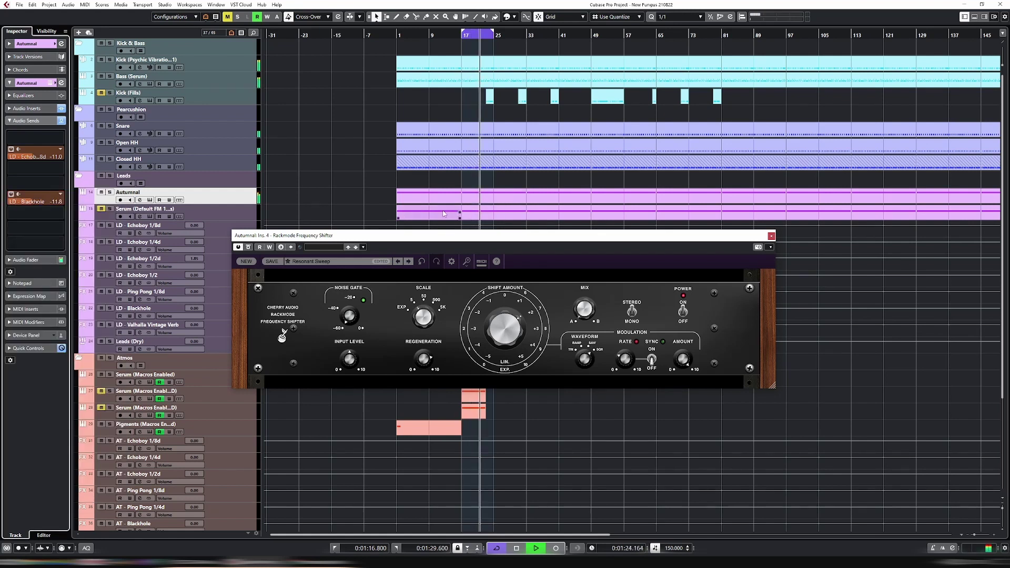
Show the track's audio inserts again, turn the Frequency Shifter's modulation Sync on, readjust the Shift Amount and stop playback.
left_click(29, 108)
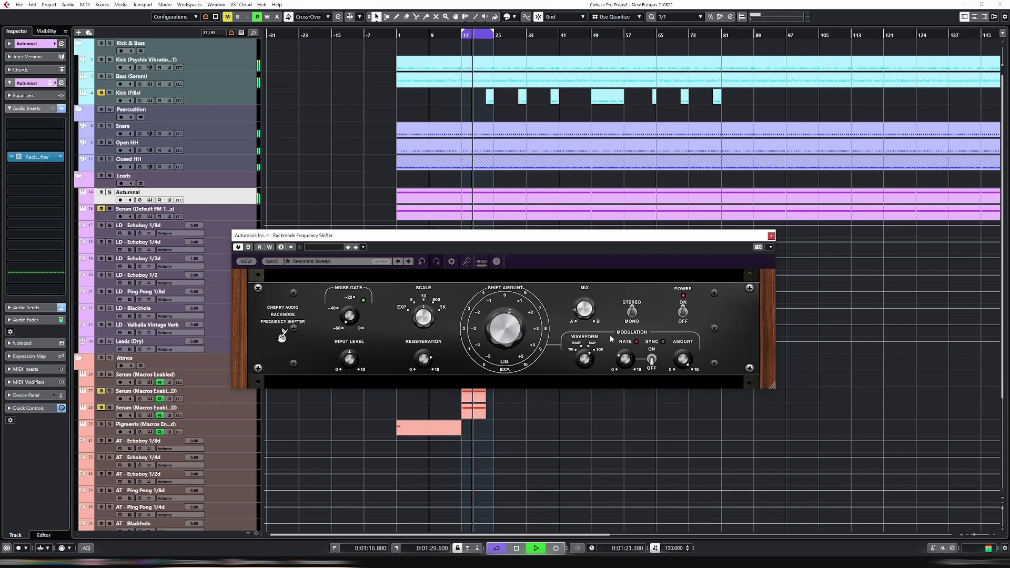
mouse_move(633, 358)
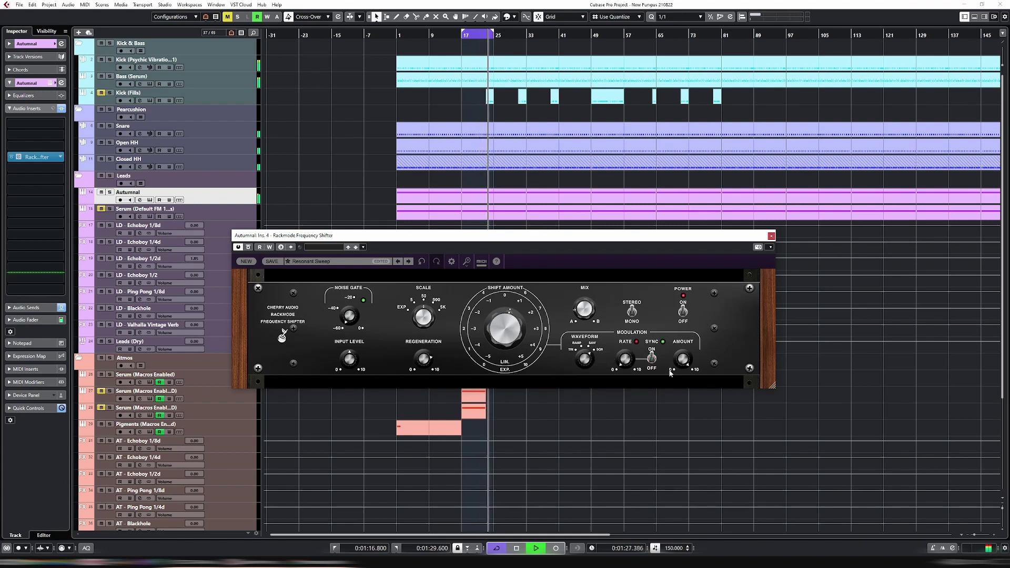
mouse_move(501, 371)
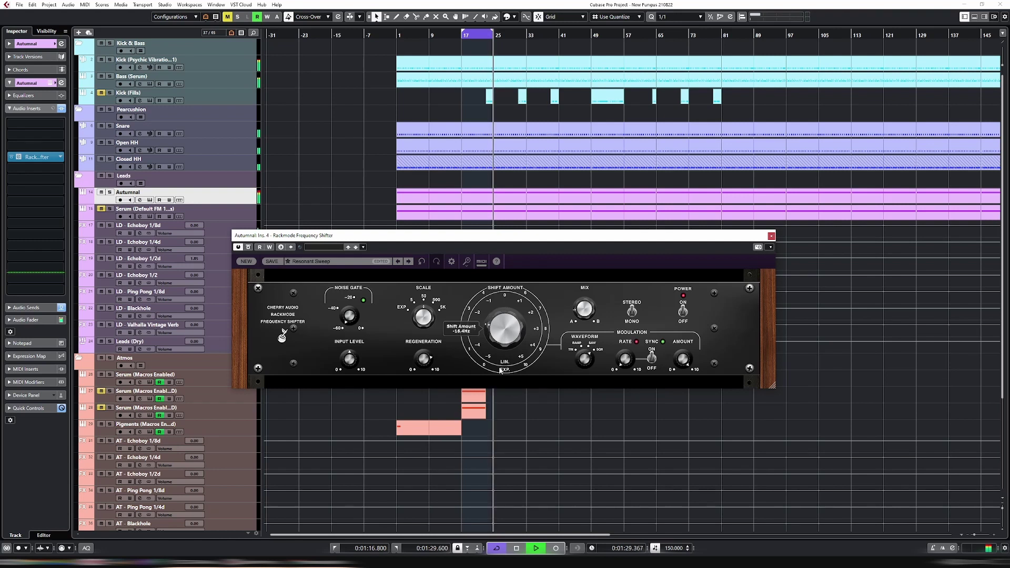
key("space")
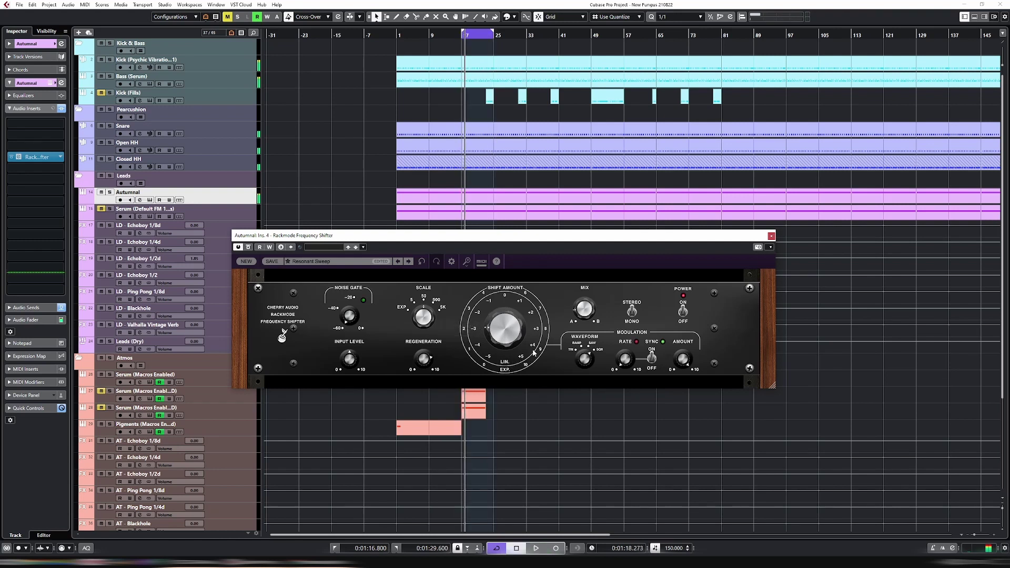
Bypass the Frequency Shifter on the Autumnal track and load Rackmode Phaser into the next audio insert slot.
left_click(11, 157)
left_click(37, 156)
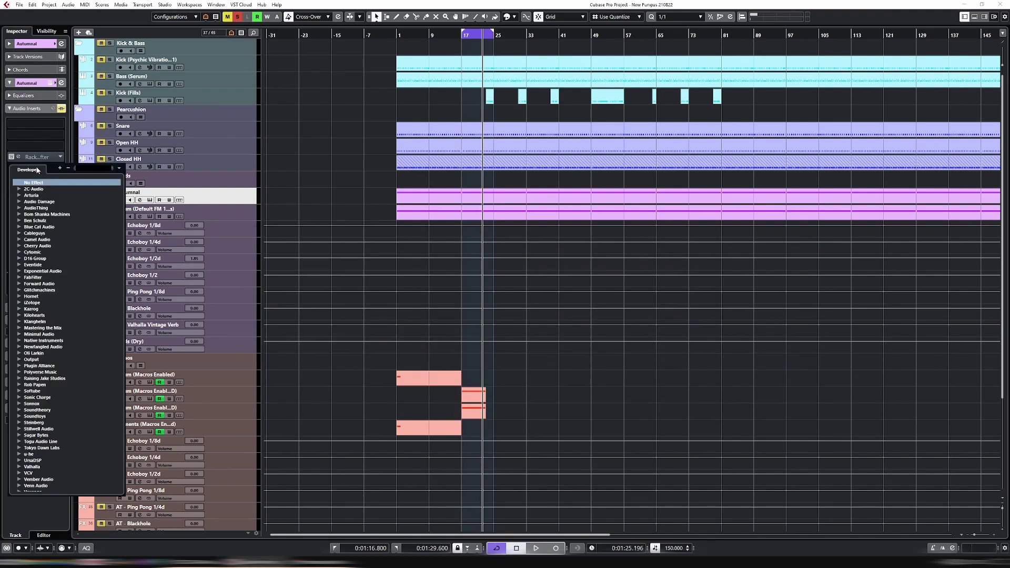
type("rack")
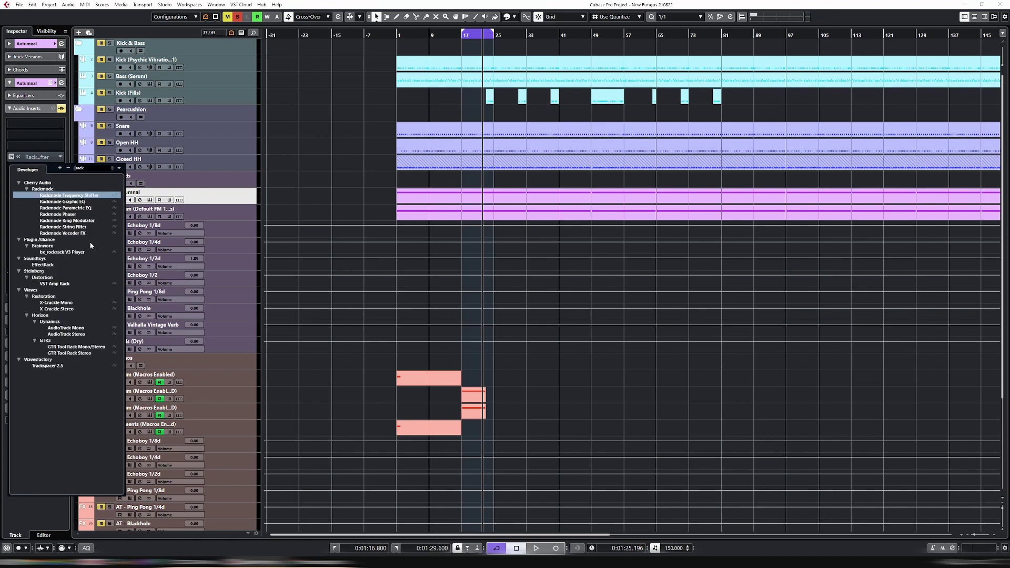
left_click(59, 214)
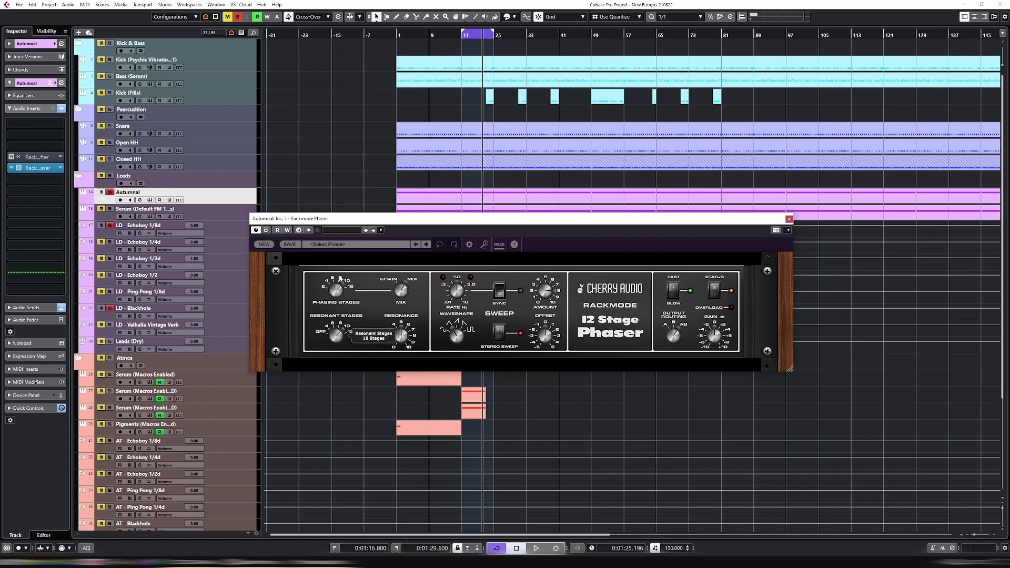
Try out the Phaser's Phasing Stages and its sweep Sync, Rate, Amount, Waveshape, Offset and Stereo Sweep controls.
left_click_drag(336, 261, 348, 380)
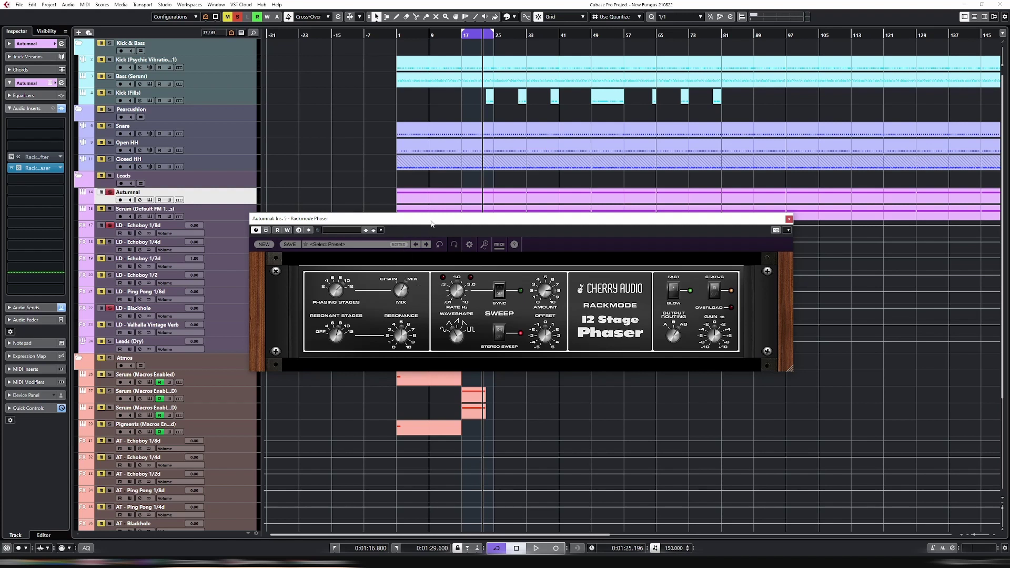
left_click(501, 292)
left_click_drag(484, 294, 462, 353)
left_click_drag(547, 296, 552, 296)
left_click_drag(457, 335, 475, 298)
left_click(552, 337)
left_click(546, 339)
left_click(502, 337)
Toggle the Phaser between Fast and Slow, and inspect the Rate, Output Routing and Gain controls.
left_click(673, 292)
left_click(673, 297)
left_click(674, 295)
left_click(674, 295)
mouse_move(463, 305)
mouse_move(677, 341)
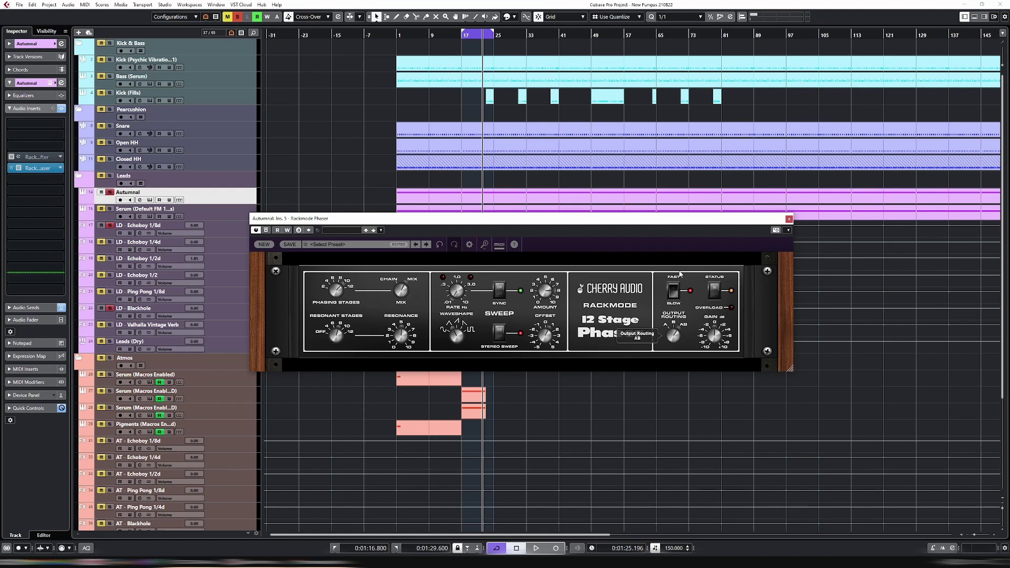
mouse_move(720, 335)
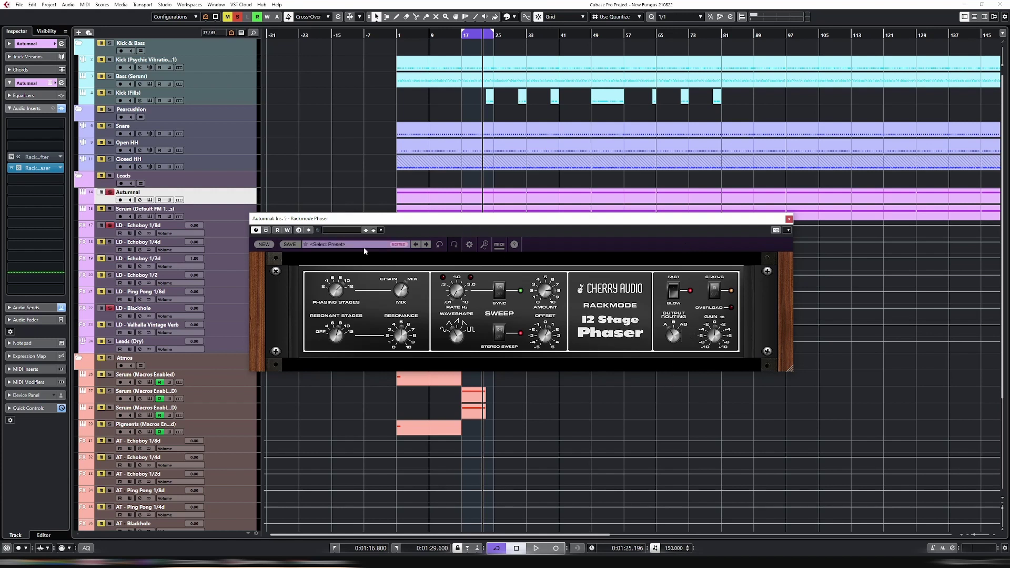
Start playback and audition the Phaser presets one after another from Bouncing Glass to Liquid Vibe.
key("space")
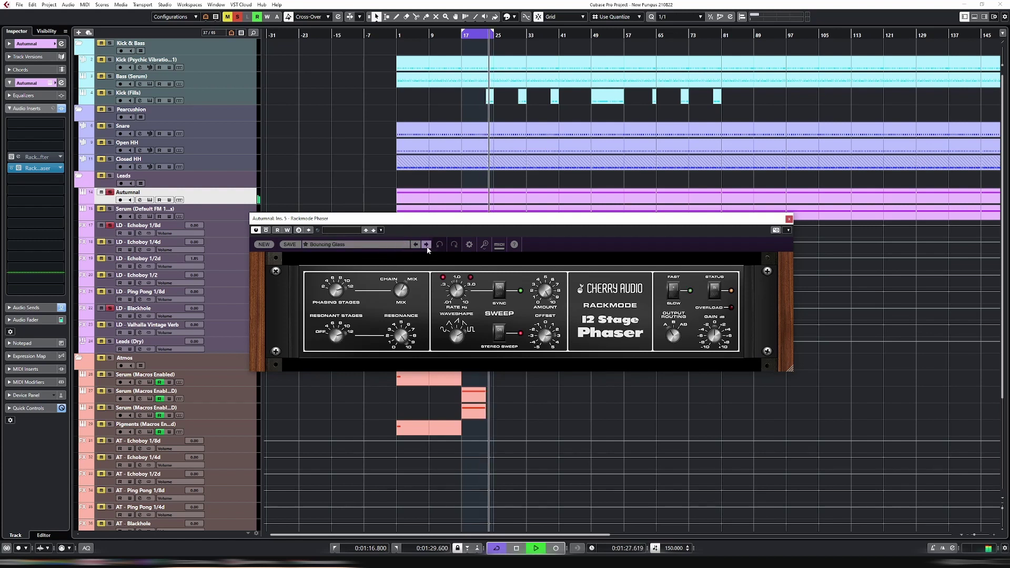
left_click(406, 244)
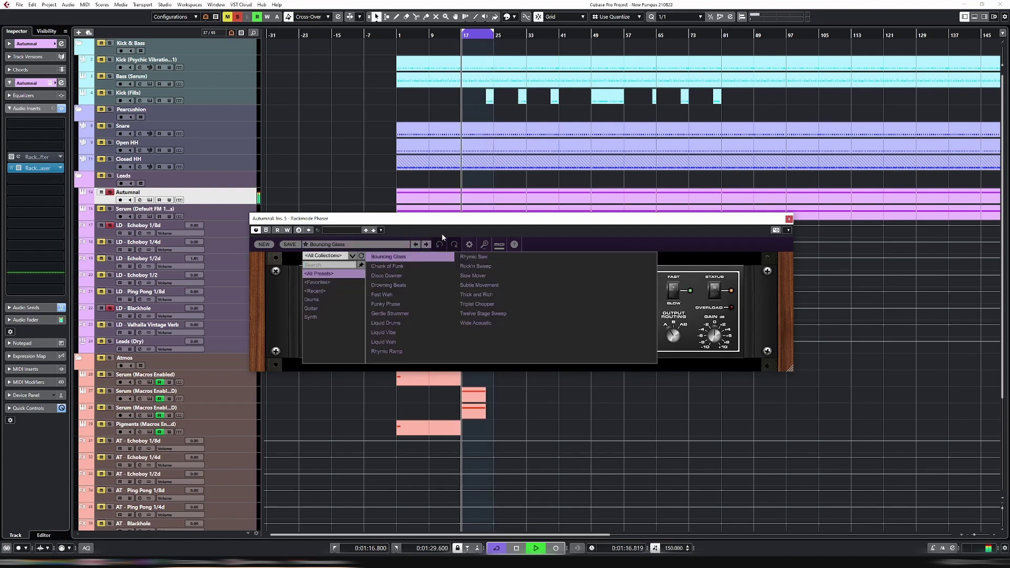
left_click(426, 244)
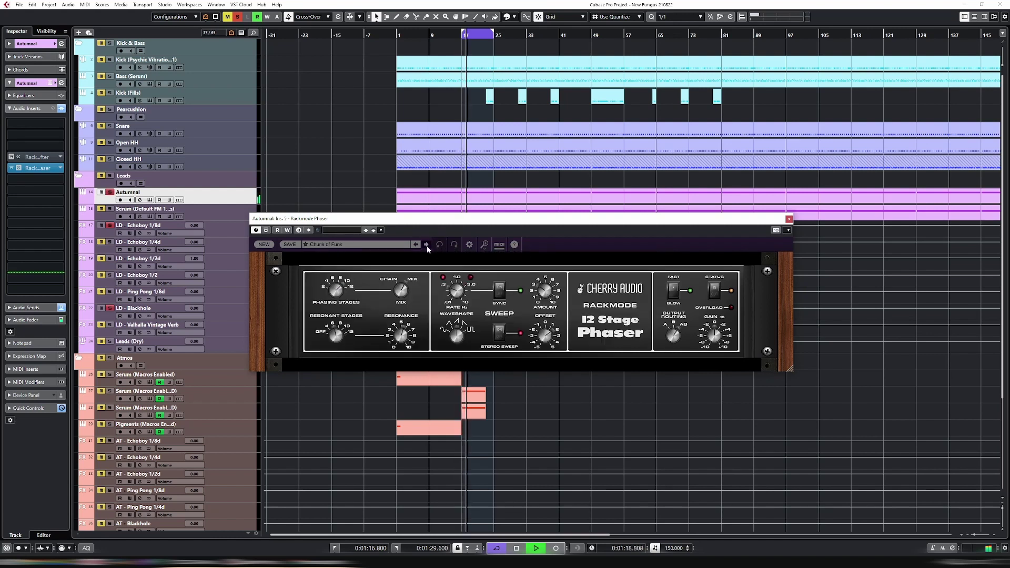
left_click(426, 244)
left_click(426, 245)
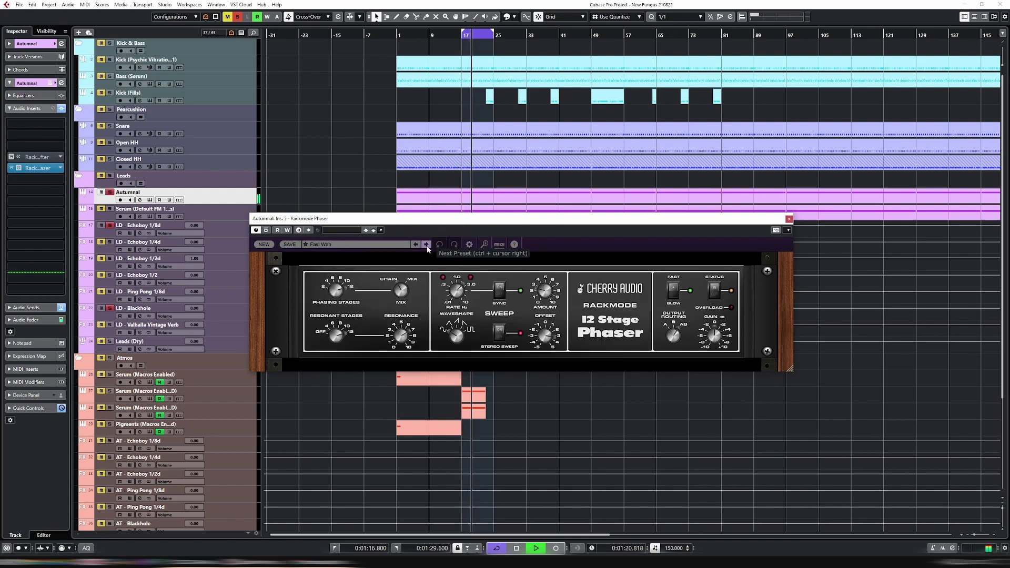
left_click(426, 245)
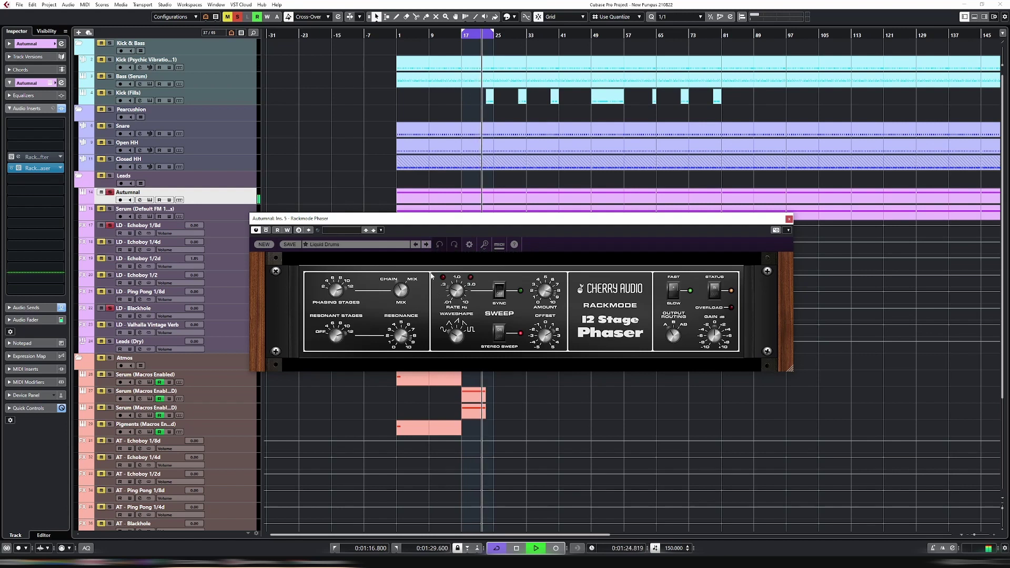
left_click(427, 244)
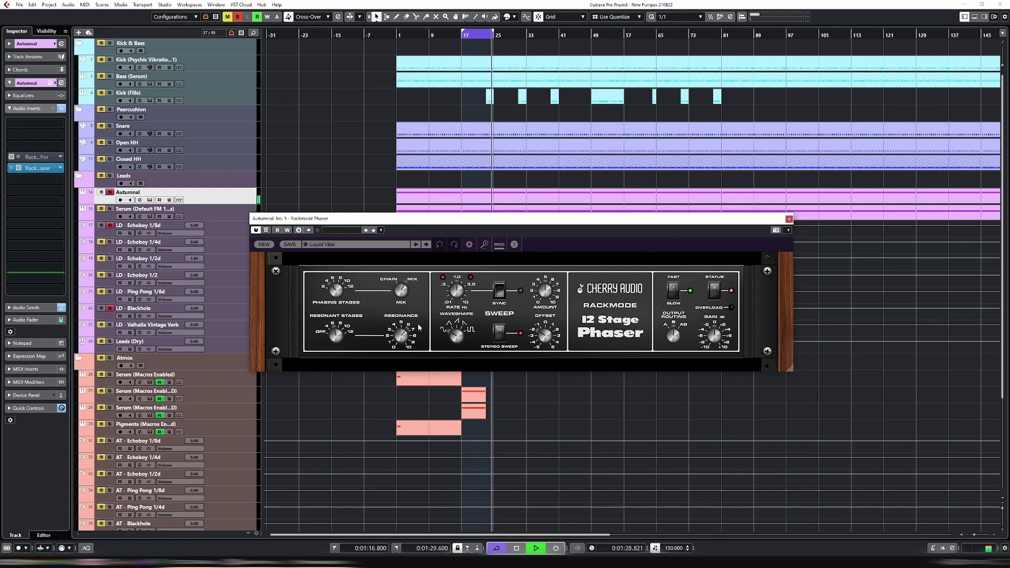
Adjust the Phasing Stages and Resonance of the Liquid Vibe preset and turn sweep Sync on during playback.
mouse_move(337, 277)
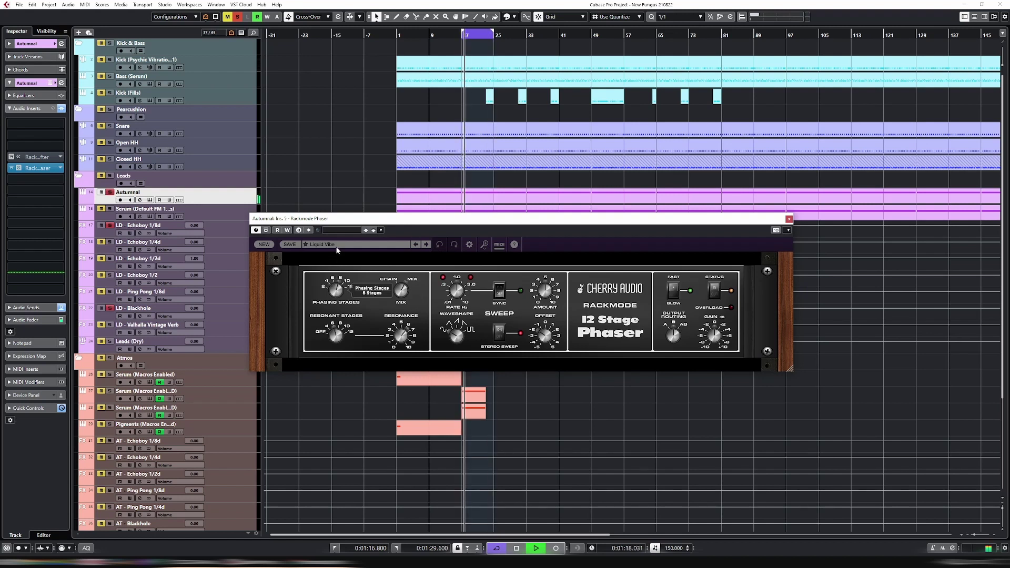
left_click_drag(338, 250, 343, 209)
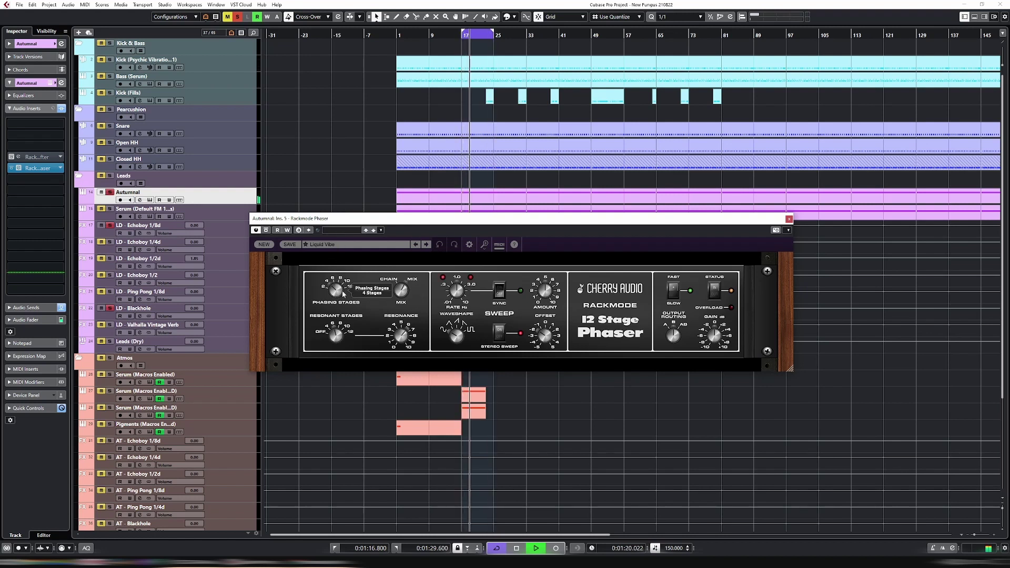
mouse_move(403, 337)
left_mouse_down()
mouse_move(405, 345)
mouse_move(407, 318)
left_mouse_up()
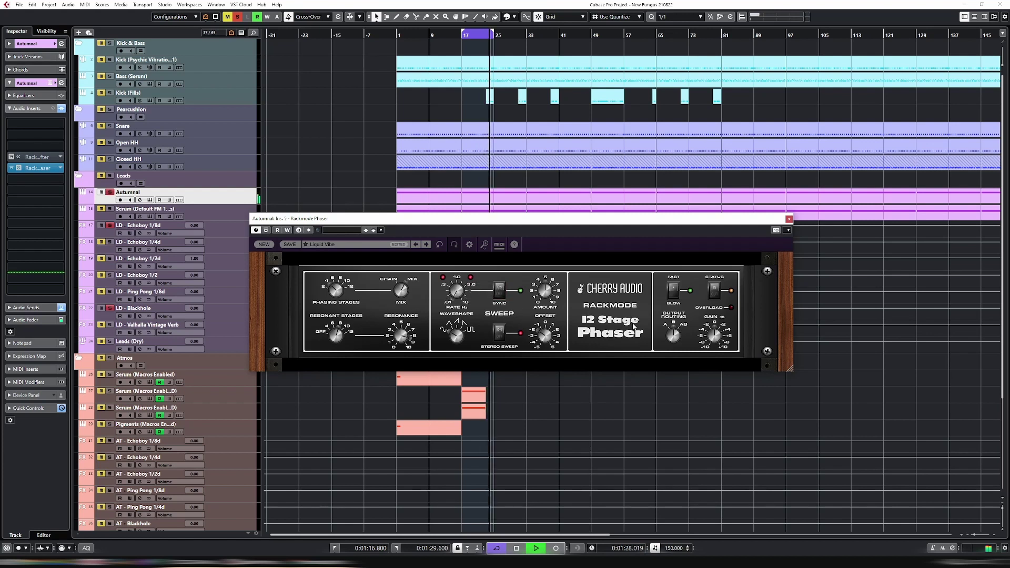
mouse_move(550, 286)
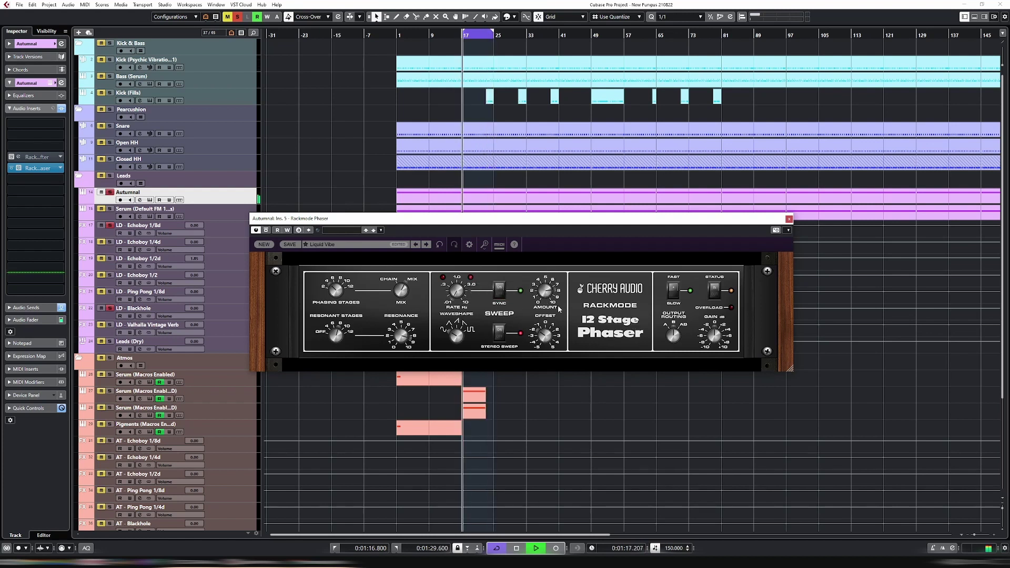
Compare Stereo Sweep on and off, and adjust the sweep Offset, Waveshape and Rate.
left_click(500, 334)
left_click(500, 335)
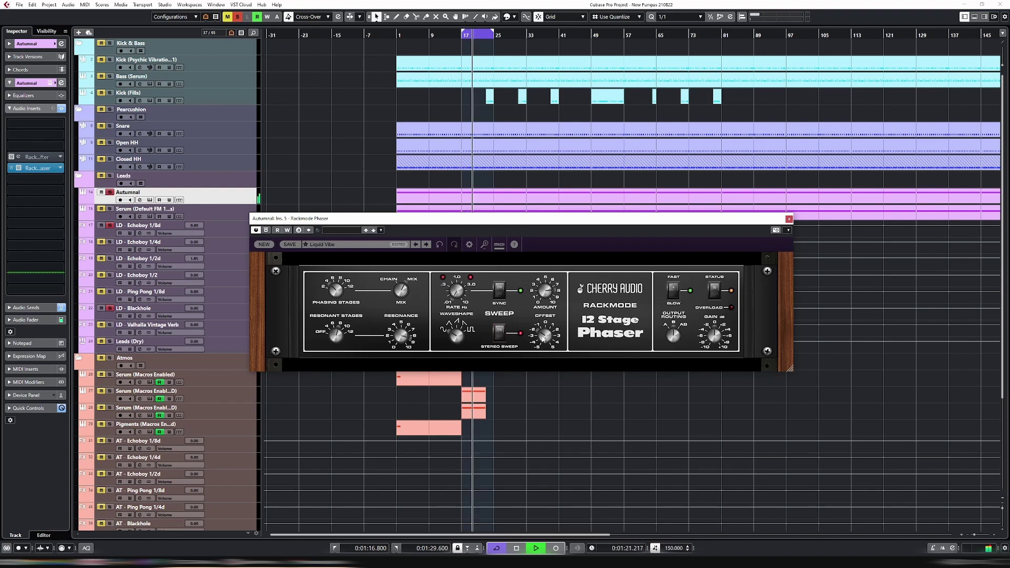
left_click_drag(542, 339, 549, 336)
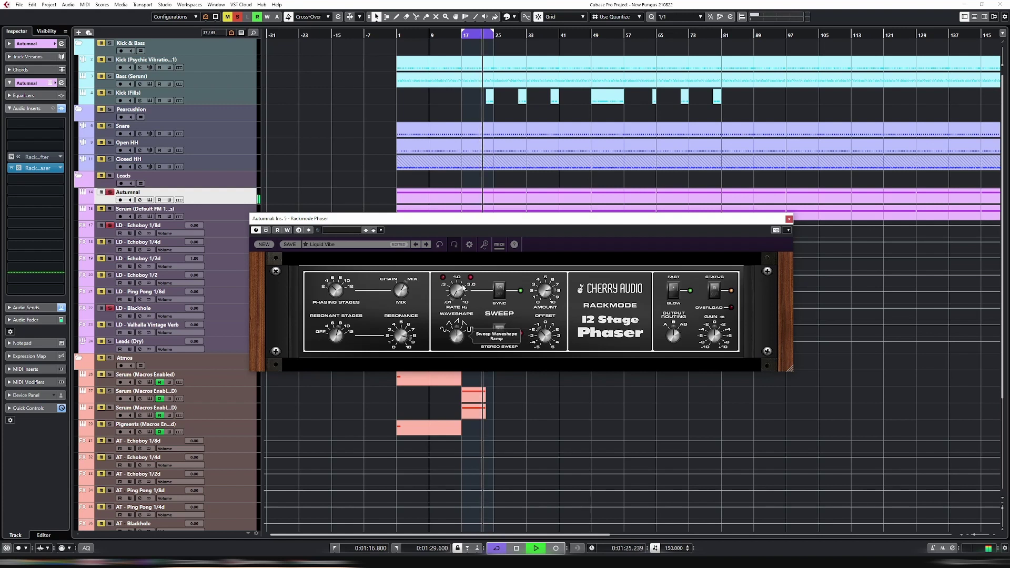
left_click_drag(457, 335, 456, 347)
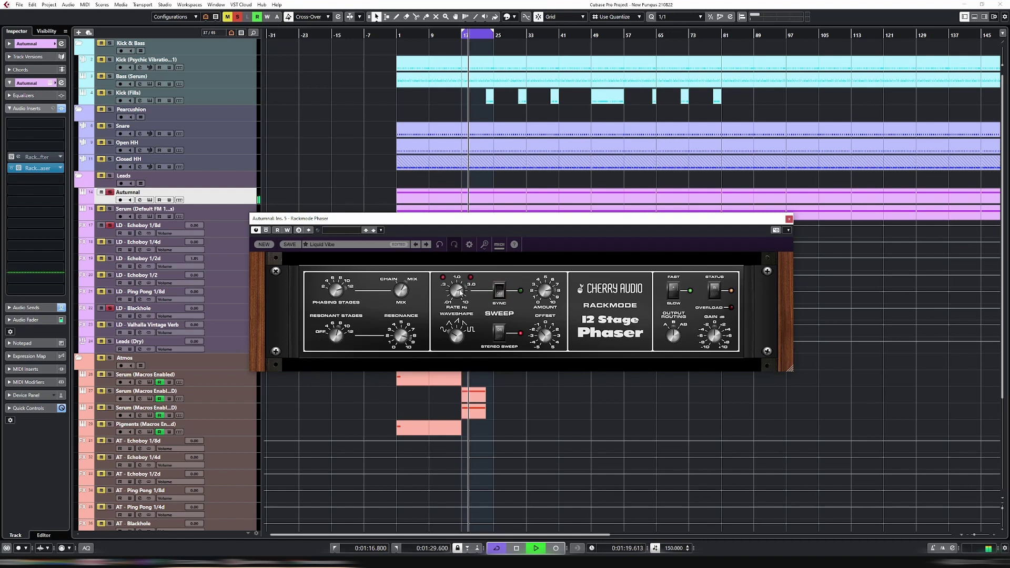
mouse_move(464, 314)
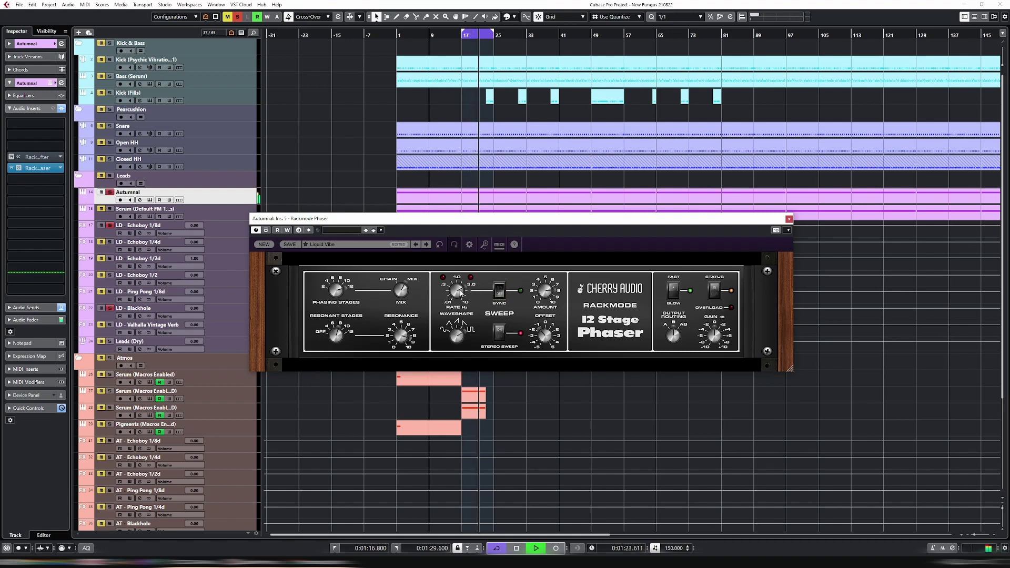
mouse_move(461, 282)
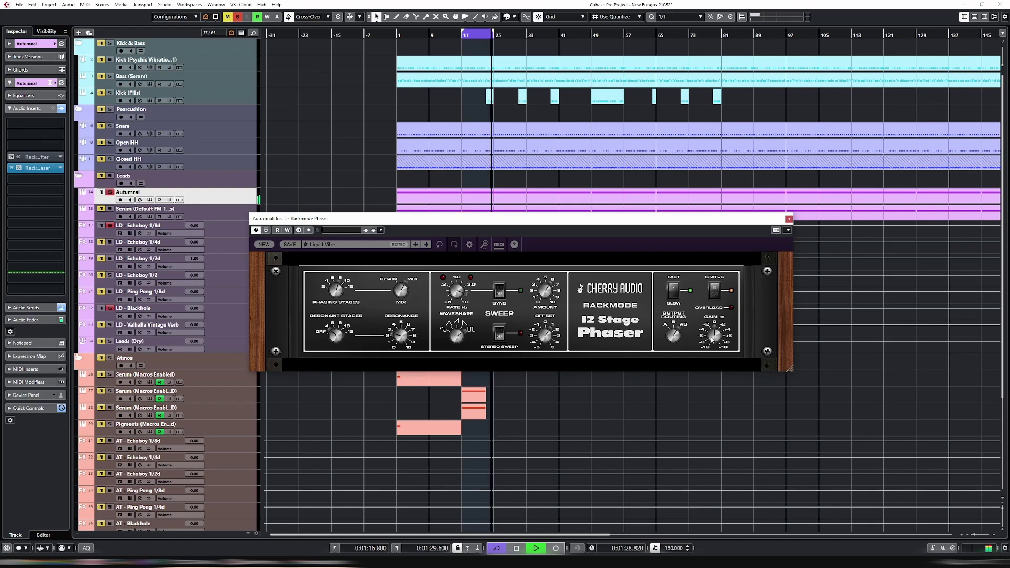
Switch the Phaser to Fast and back to Slow, and turn Stereo Sweep on.
left_click(674, 292)
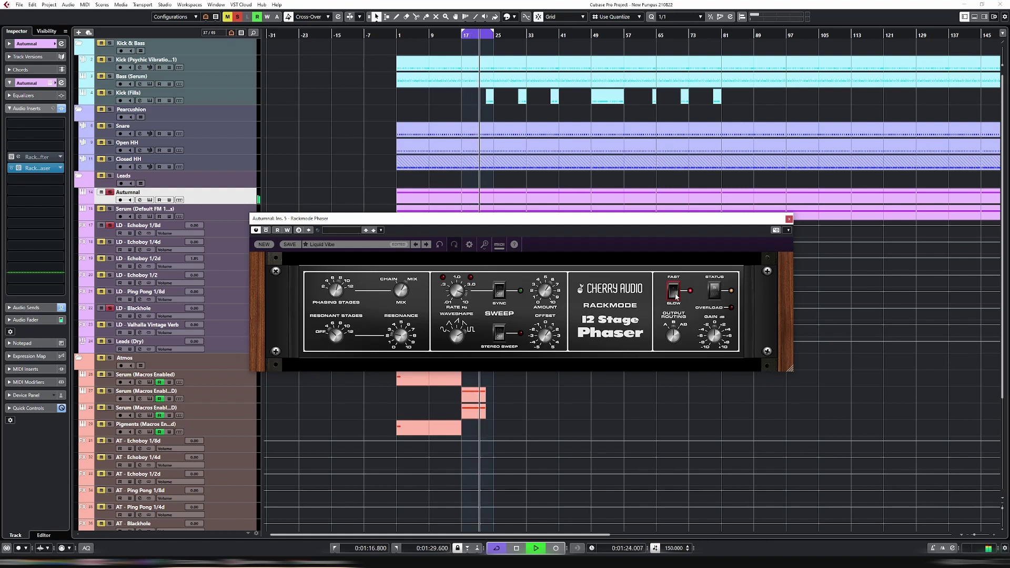
left_click(675, 292)
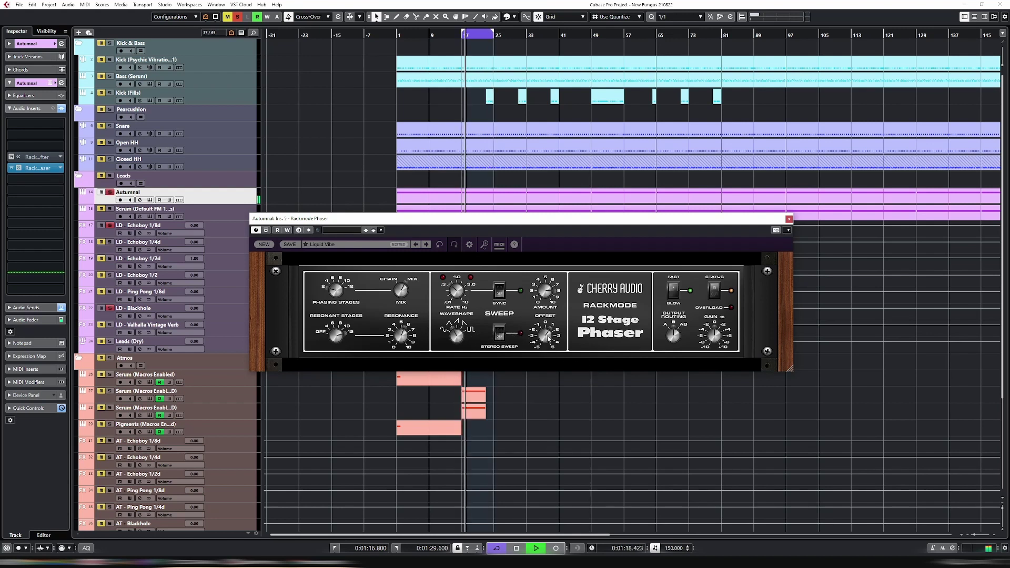
left_click(499, 332)
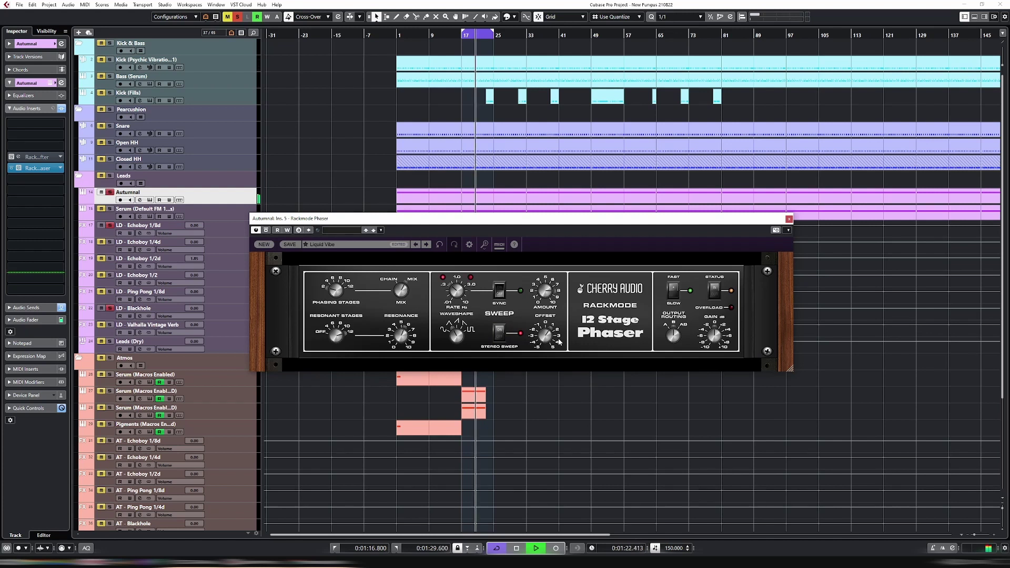
Unsolo the Autumnal track, test the Fast/Slow switch in the full mix and set the sweep Waveshape to Sawtooth.
key("s")
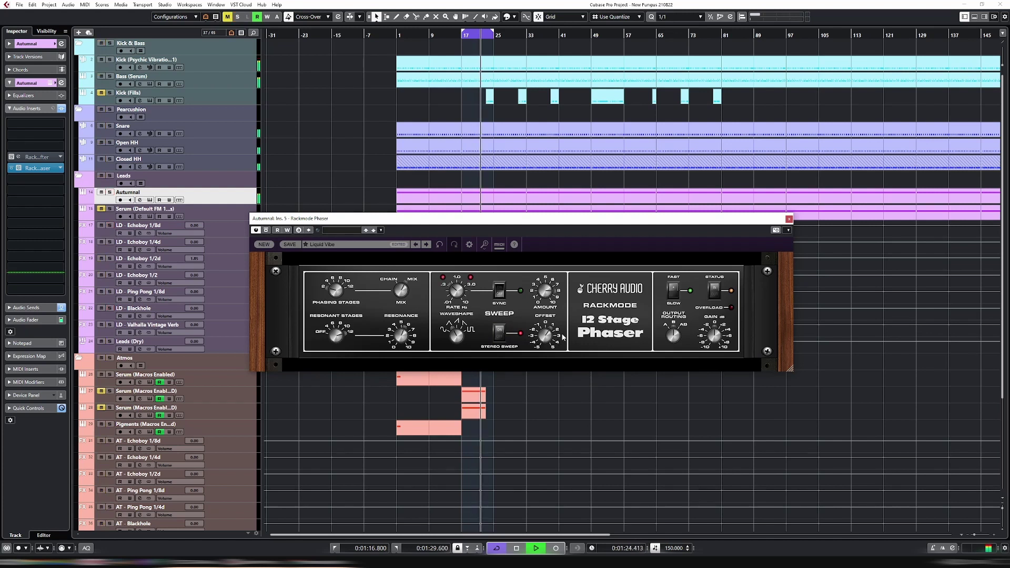
mouse_move(724, 332)
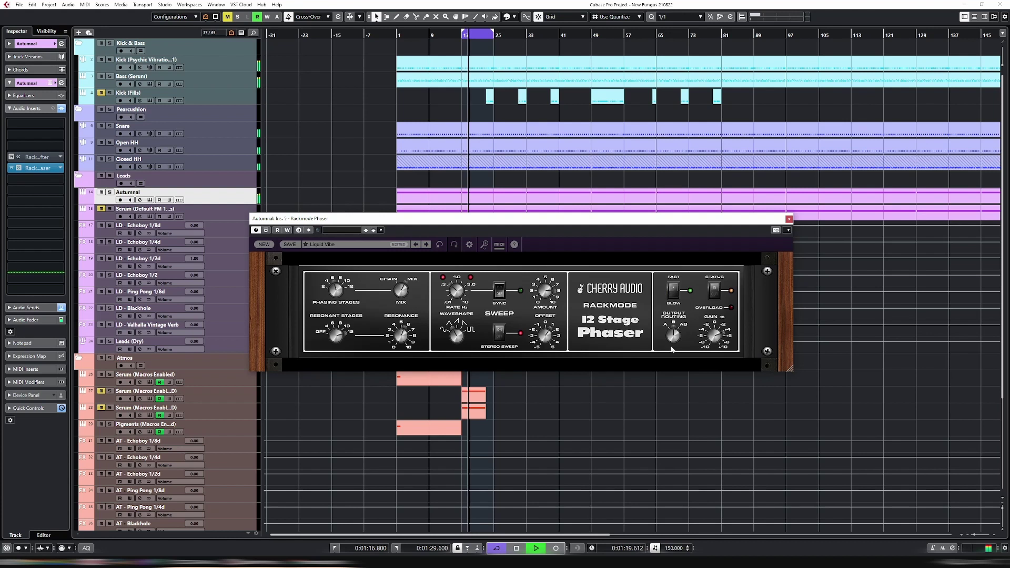
left_click(675, 290)
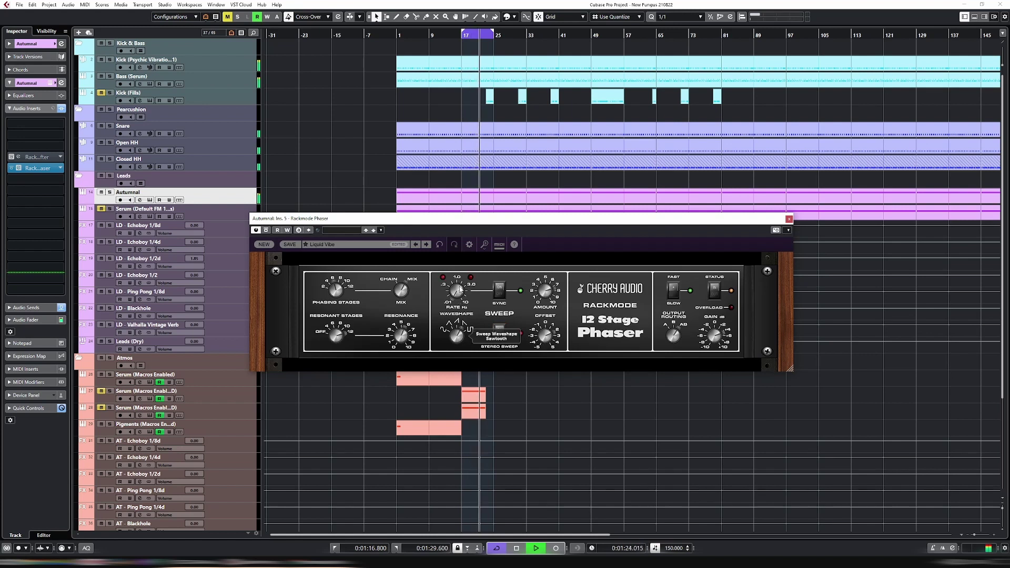
Readjust the Phasing Stages and the sweep Rate against the full mix.
mouse_move(458, 291)
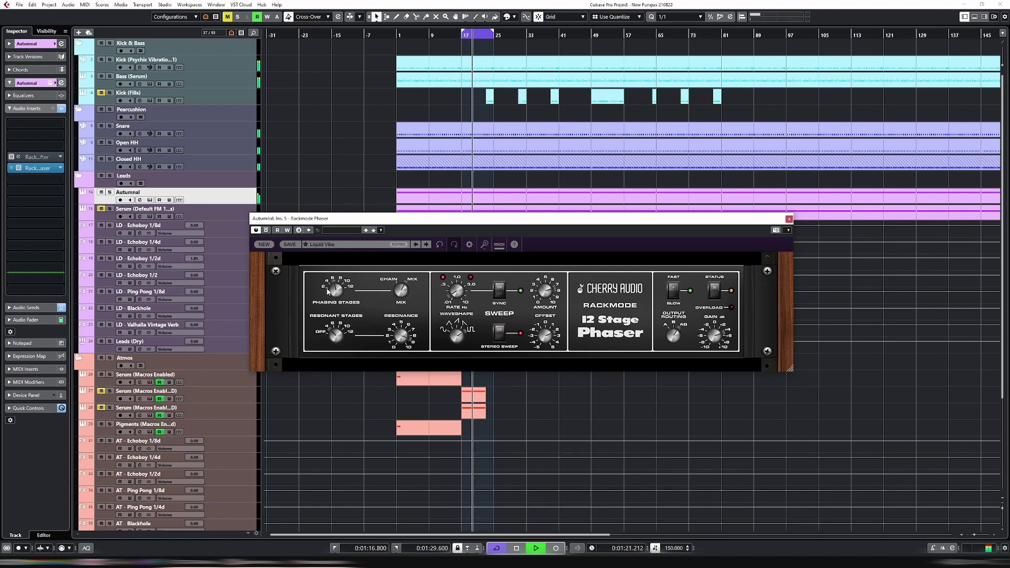
mouse_move(338, 294)
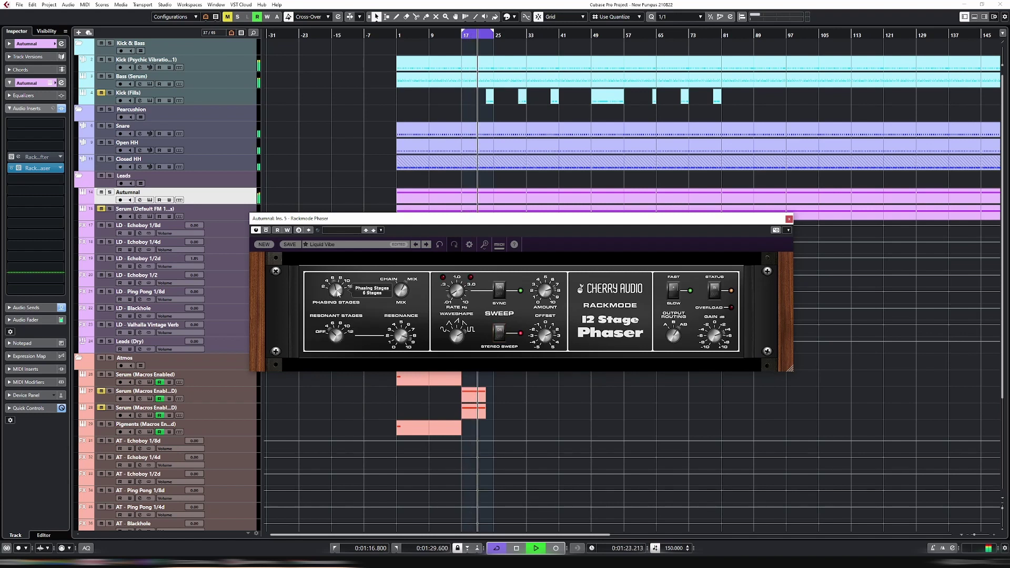
left_click_drag(335, 273, 335, 253)
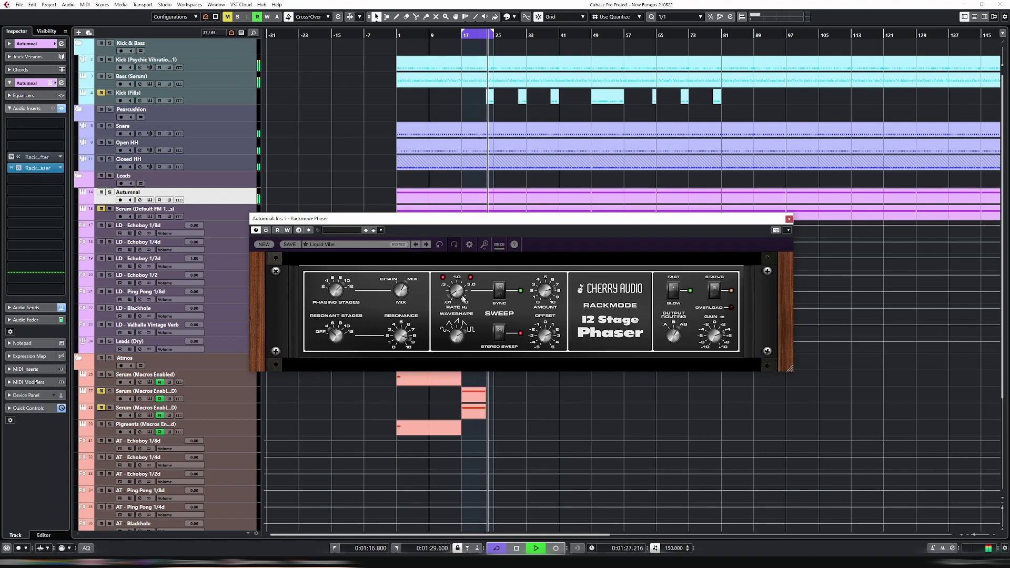
left_click_drag(463, 299, 463, 292)
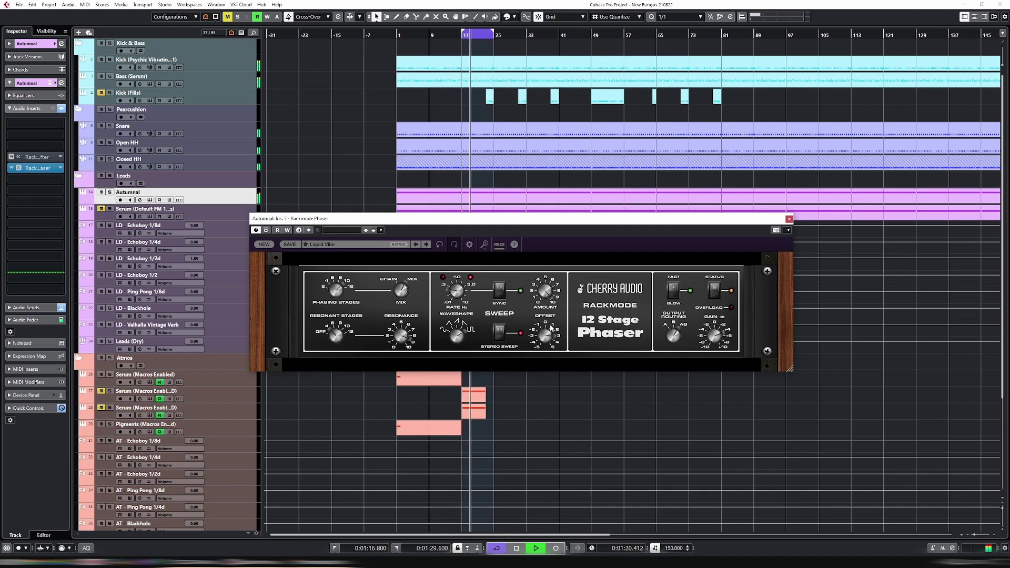
Adjust the sweep Offset and Amount, comparing the Autumnal track soloed and in the full mix.
mouse_move(551, 341)
left_click_drag(551, 354, 551, 348)
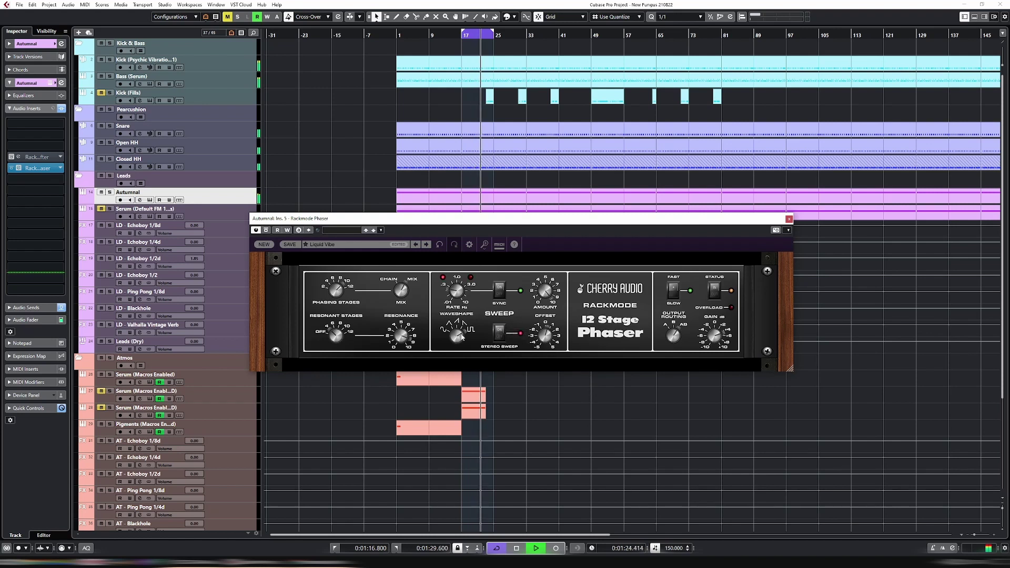
left_click_drag(551, 324, 554, 302)
mouse_move(550, 299)
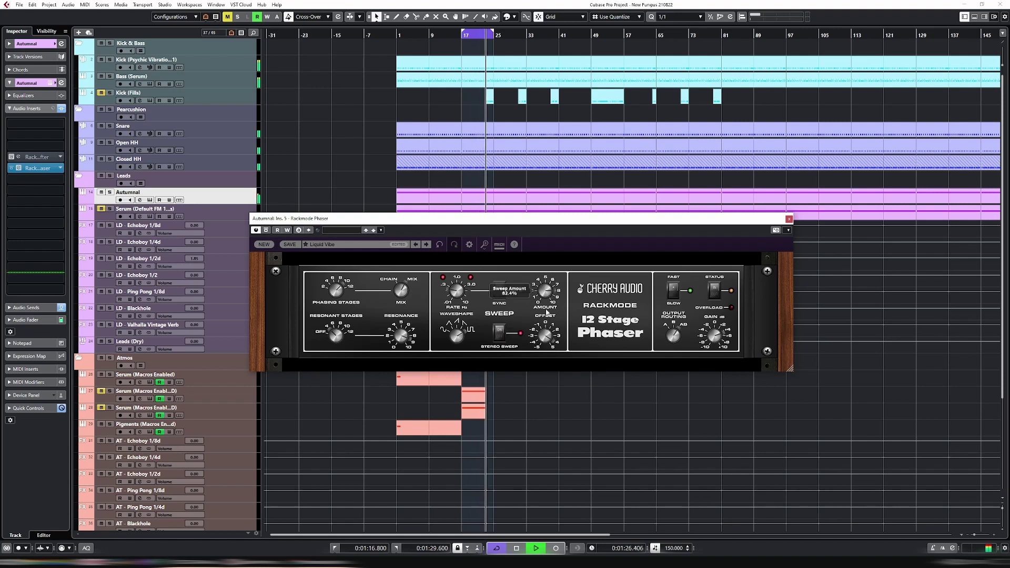
key("s")
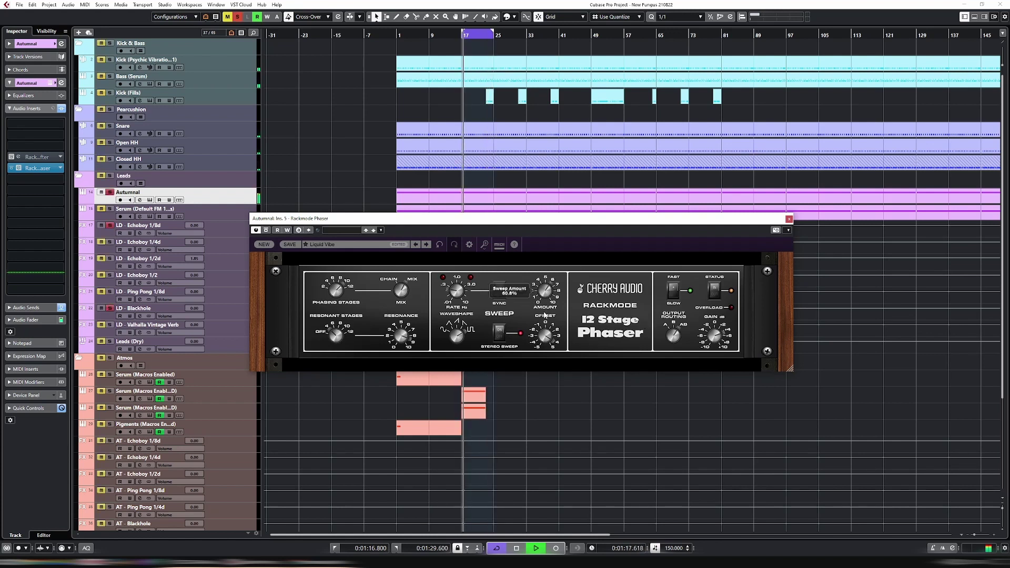
key("s")
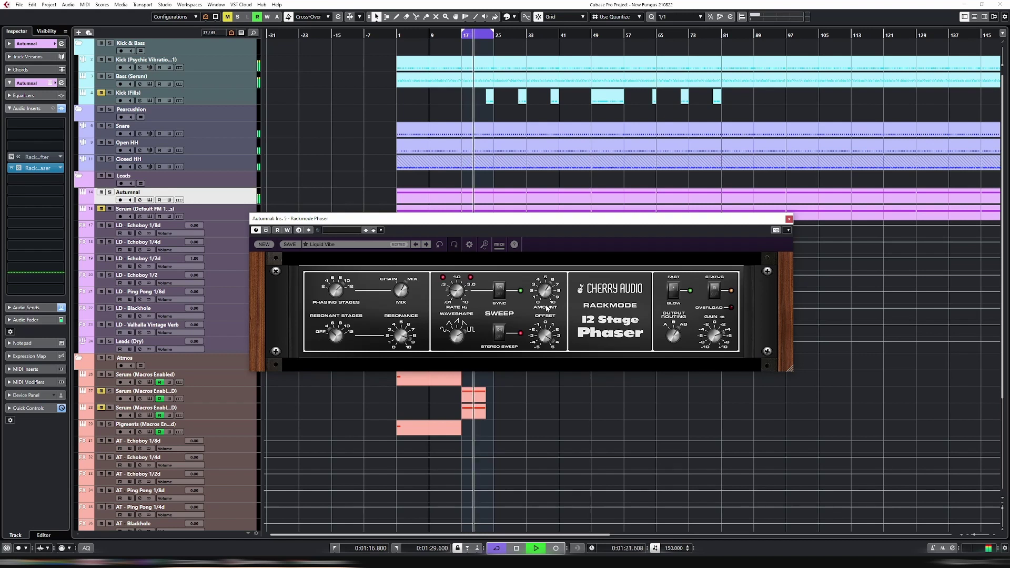
Stop playback, bypass the Phaser and load the Rackmode Ring Modulator in the Autumnal track's sixth insert slot.
key("space")
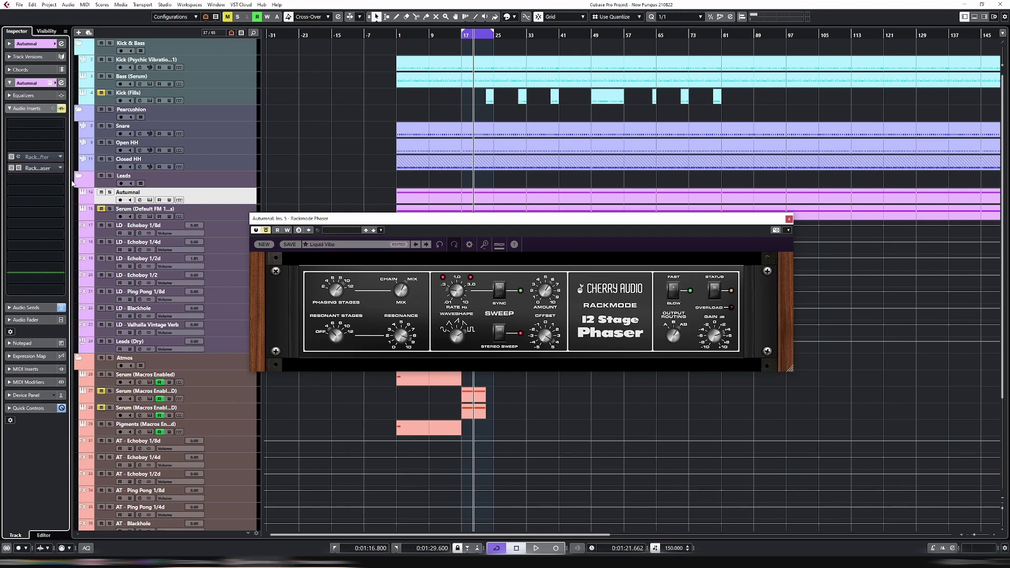
left_click(38, 168)
left_click(84, 232)
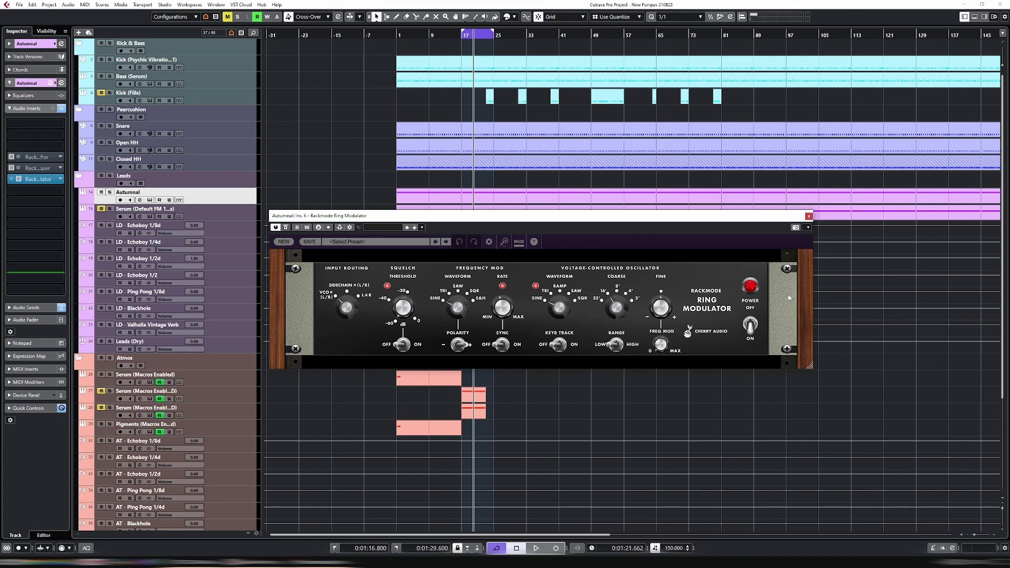
Solo the Autumnal track and audition the Ring Modulator presets in order from Blips and Beeps to S&H during playback.
key("s")
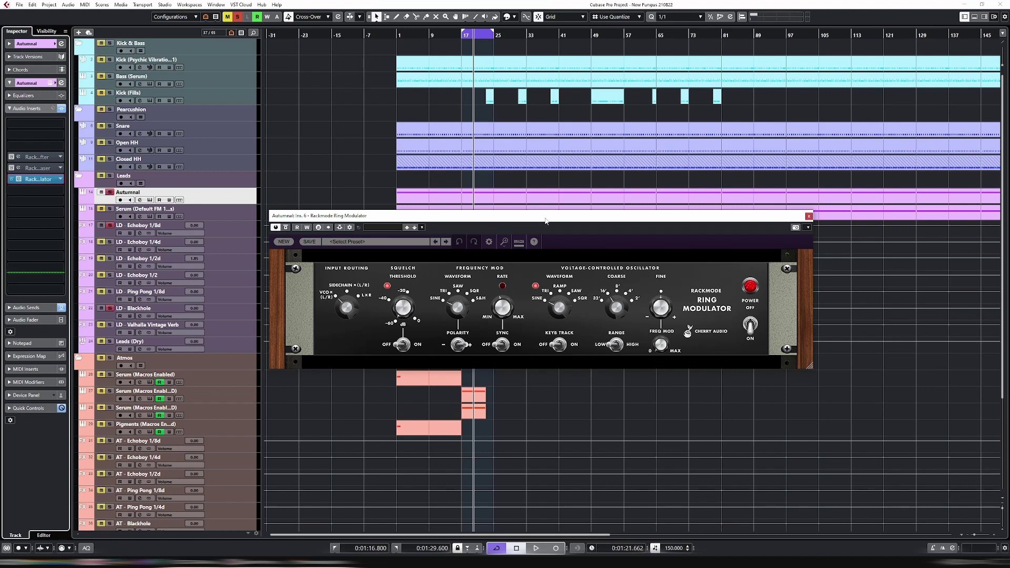
key("space")
left_click(447, 242)
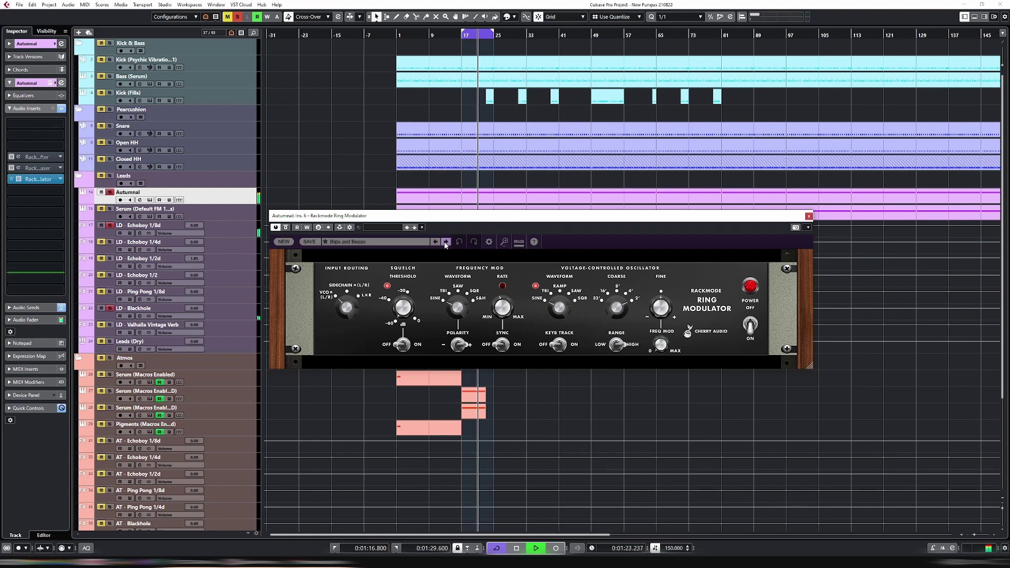
left_click(446, 243)
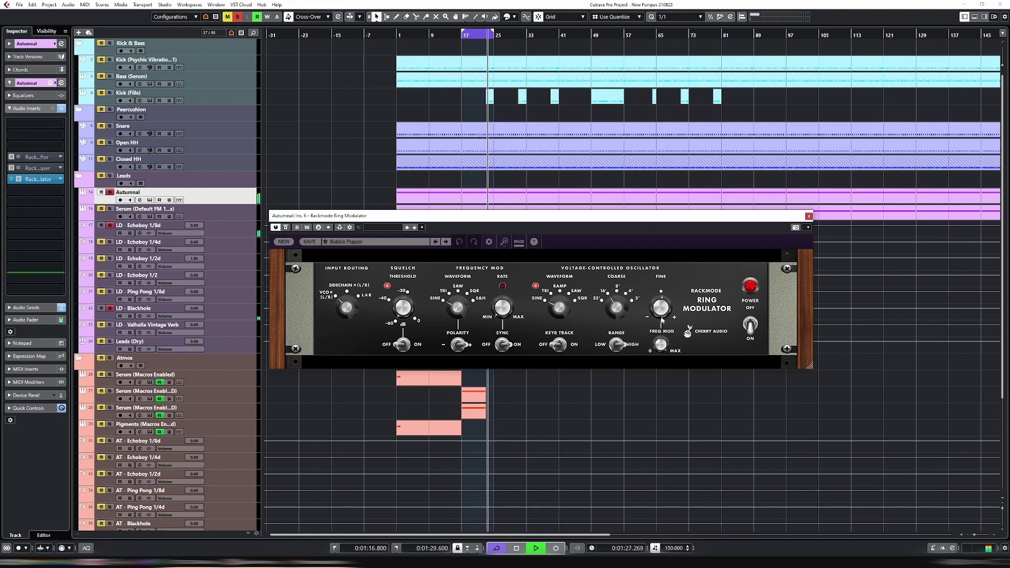
left_click(447, 243)
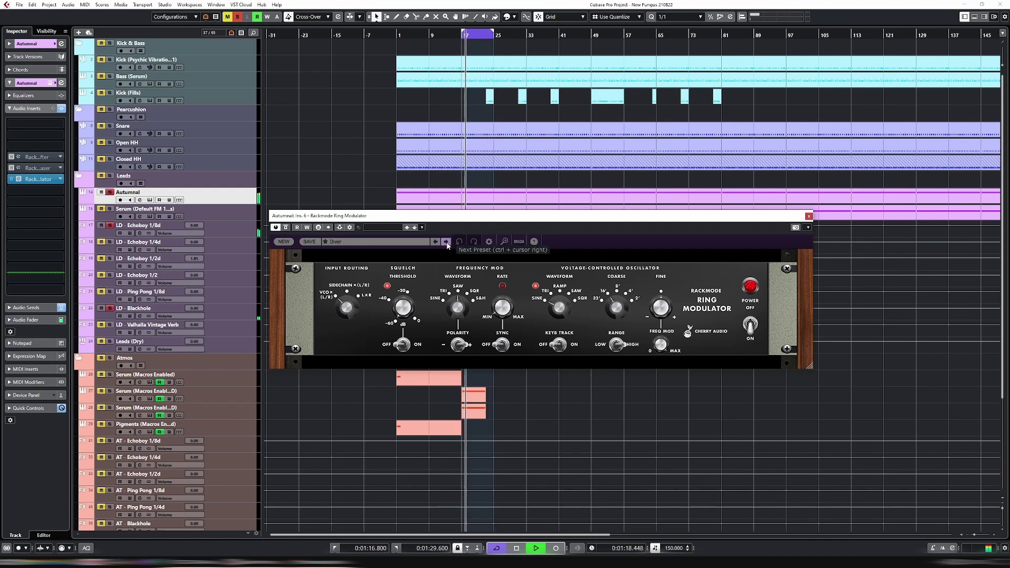
left_click(447, 242)
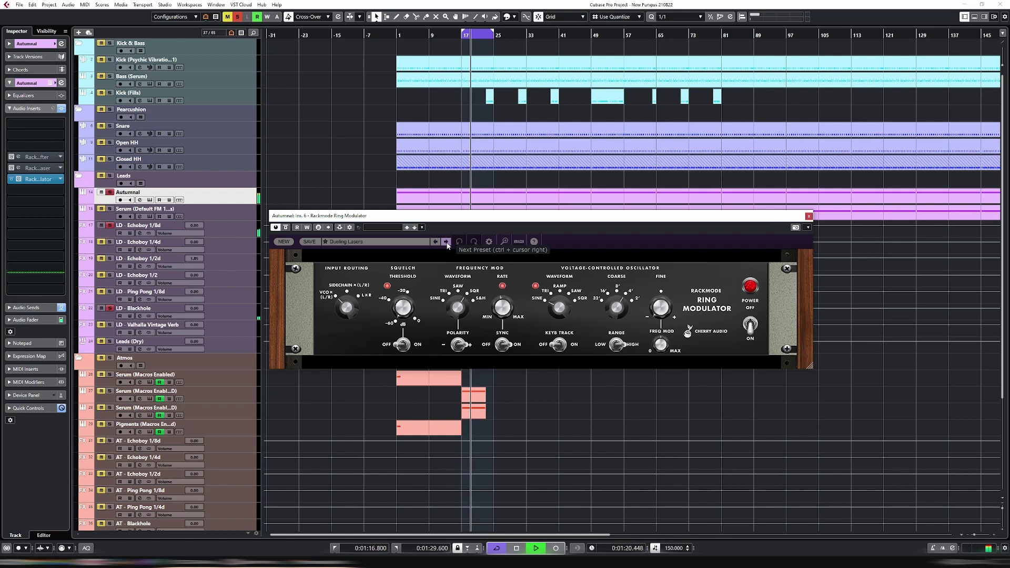
left_click(447, 243)
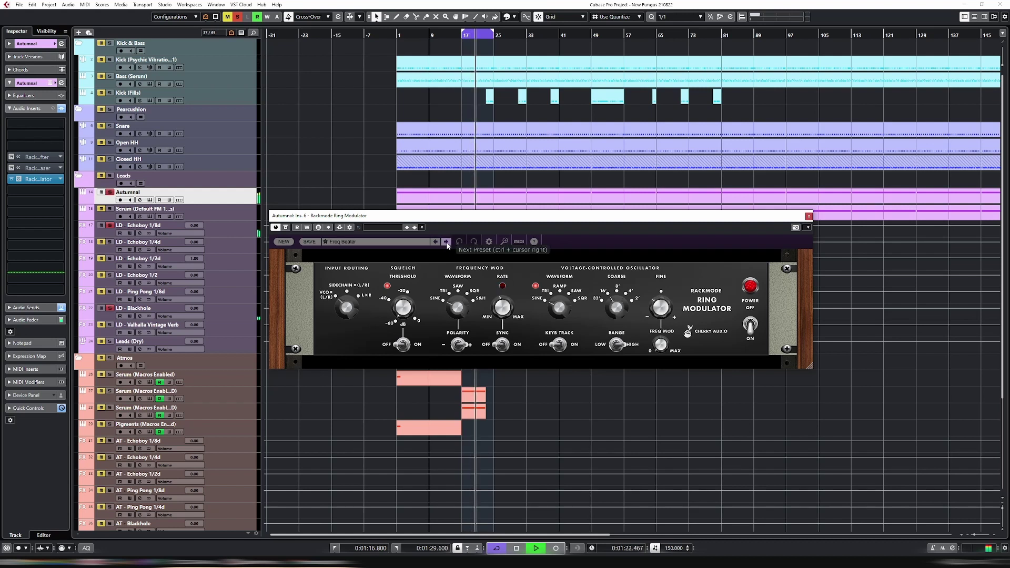
left_click(446, 242)
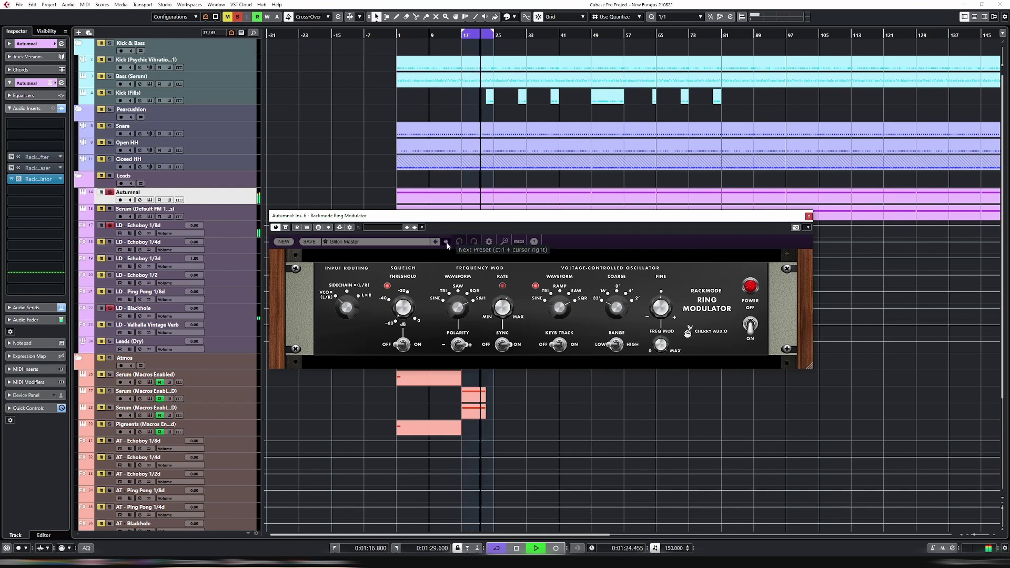
left_click(447, 243)
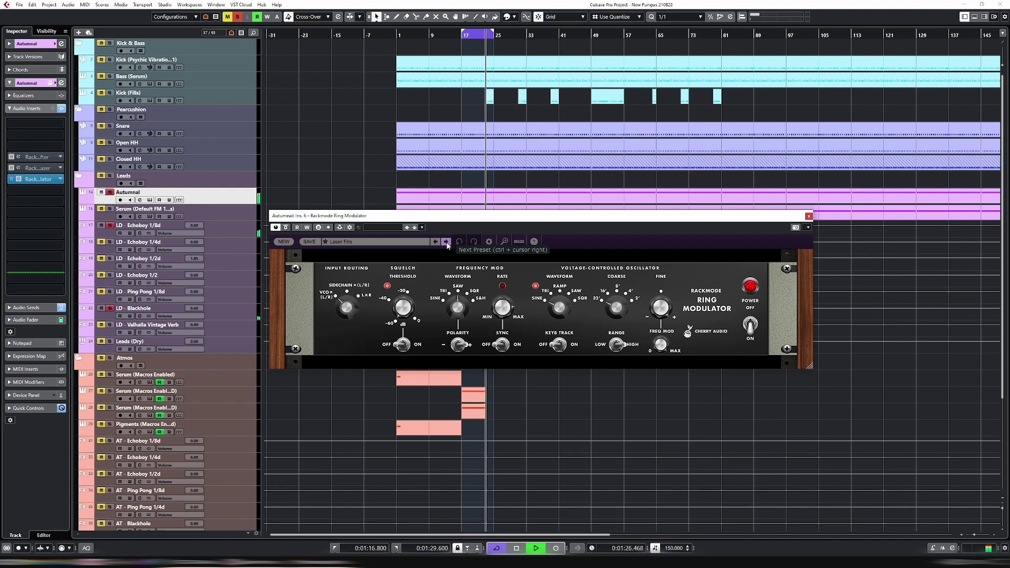
left_click(447, 243)
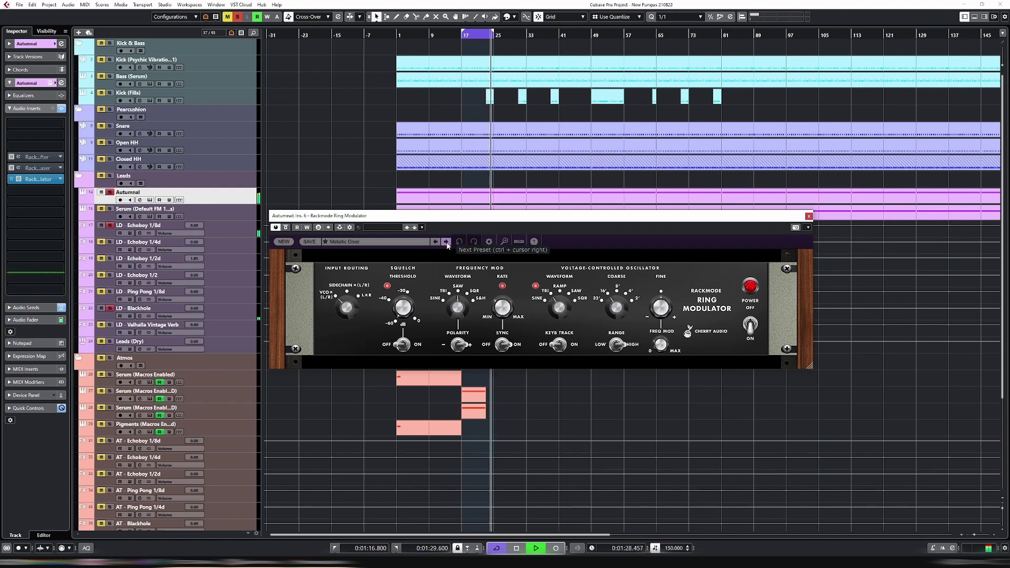
left_click(446, 242)
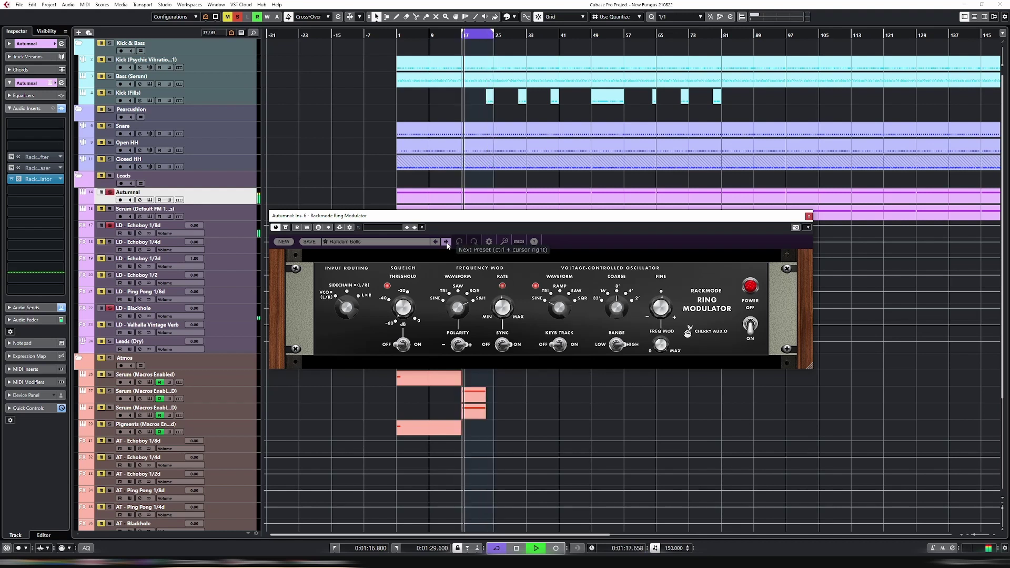
left_click(446, 242)
key("space")
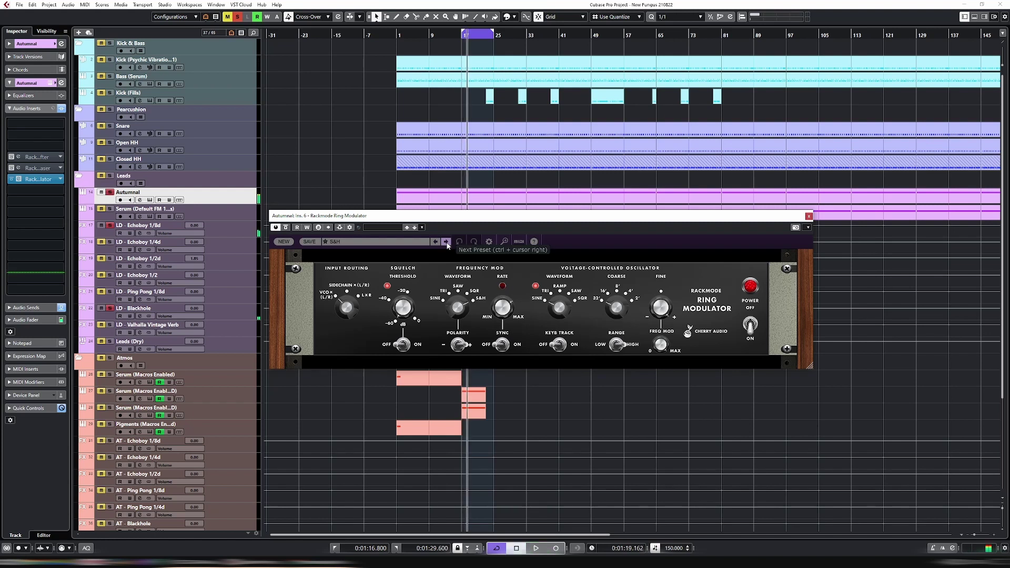
Close the Ring Modulator window and move the solo from the Autumnal track to the Snare track.
key("ctrl+w")
key("s")
left_click(205, 135)
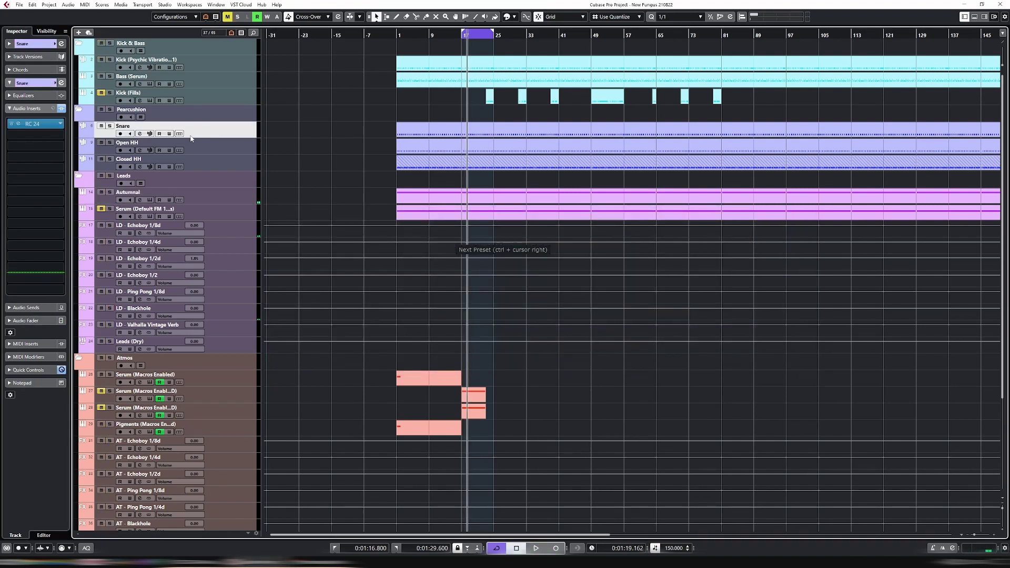
key("s")
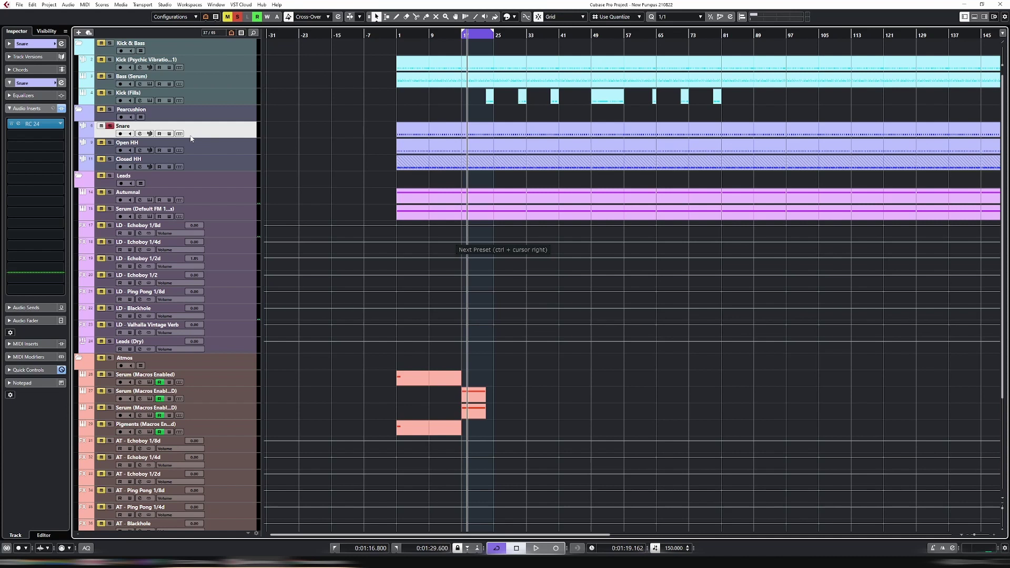
Load the Rackmode Ring Modulator in the Snare's fifth insert slot and play it with the Blips and Beeps preset.
left_click(33, 167)
left_click(42, 253)
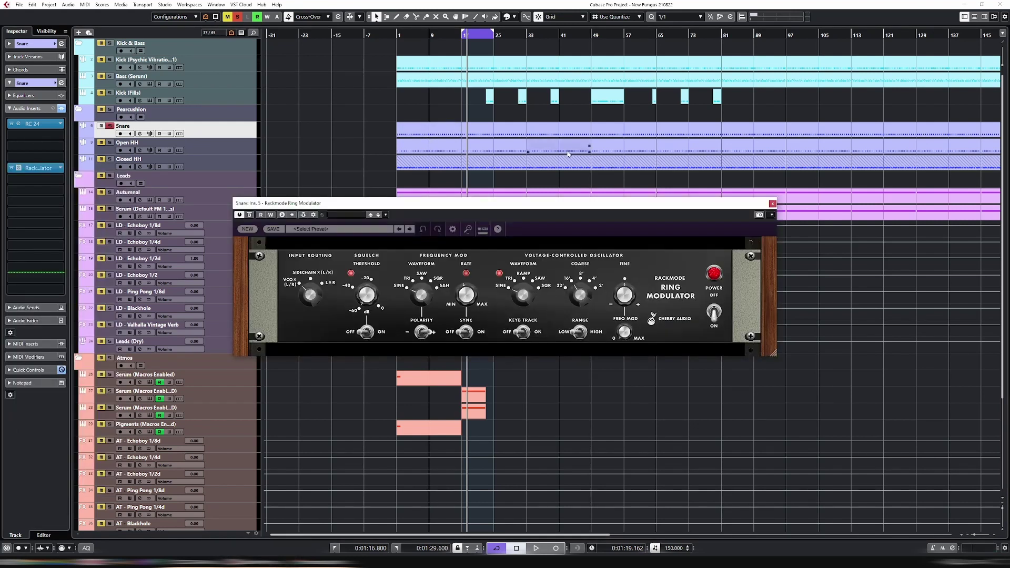
key("space")
key("h")
key("h")
key("h")
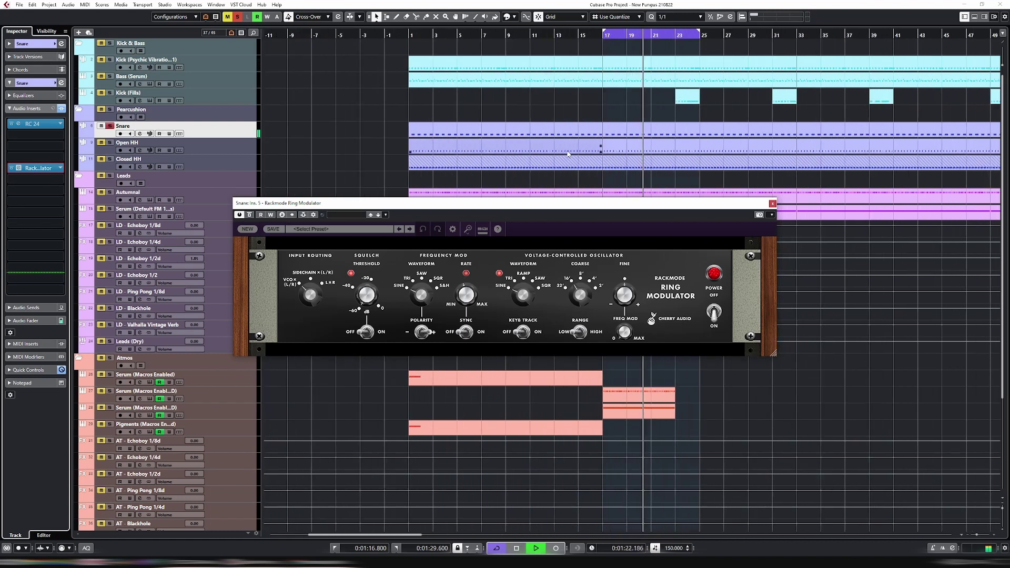
left_click(411, 230)
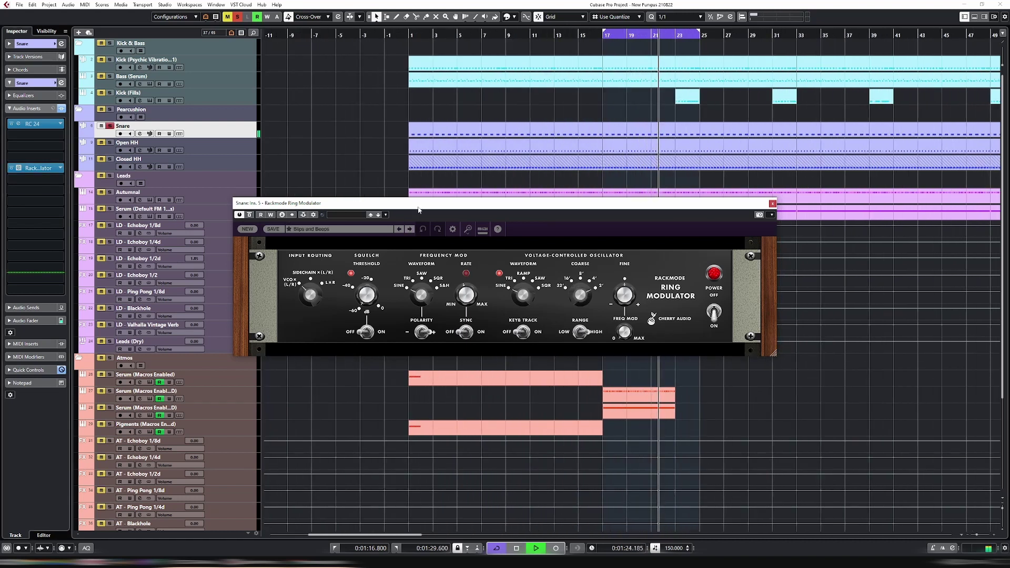
Bypass the Ring Modulator and RC 24 to hear the dry snare, and reactivate only the Ring Modulator.
key("space")
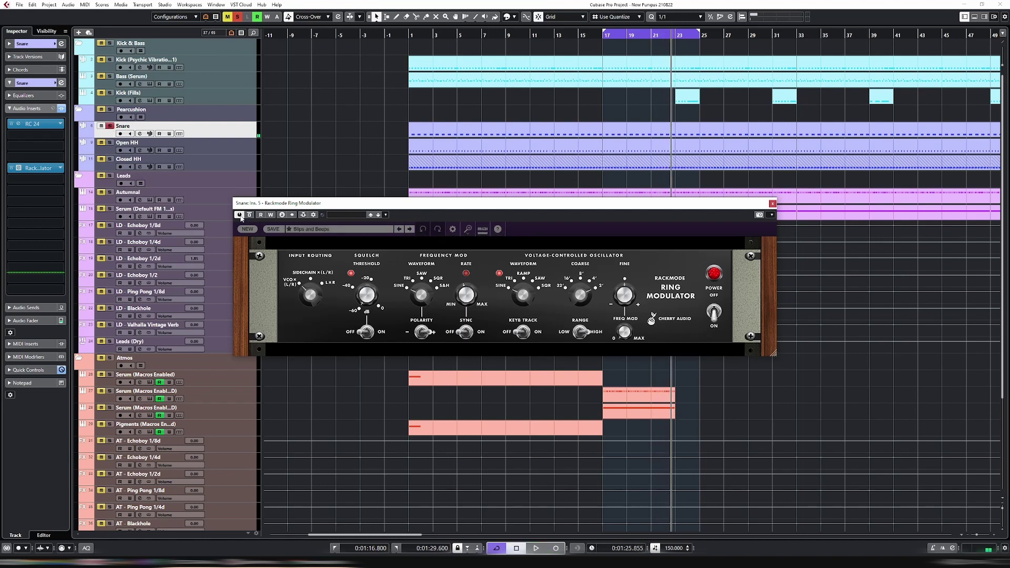
left_click(239, 215)
key("space")
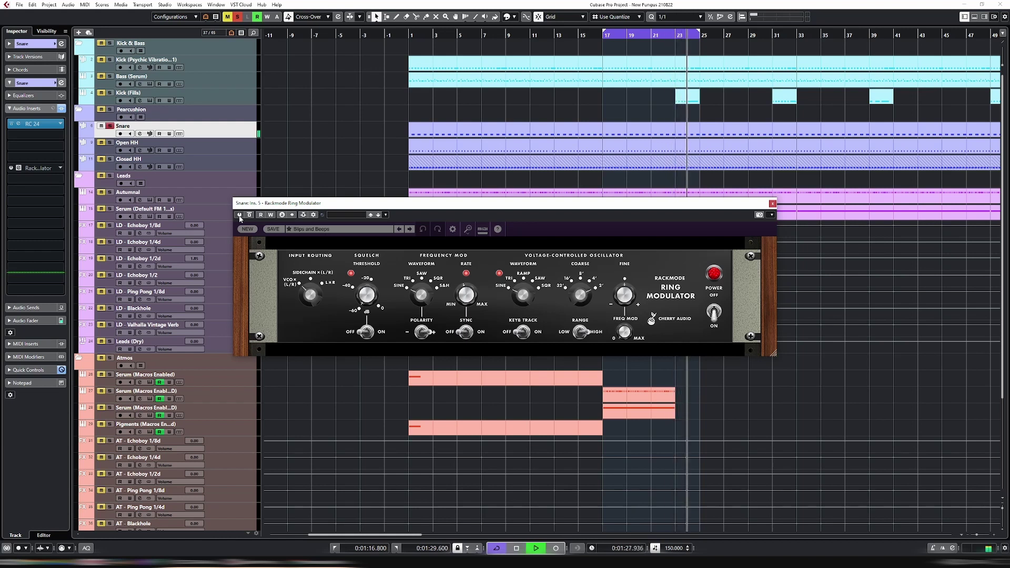
left_click(305, 215)
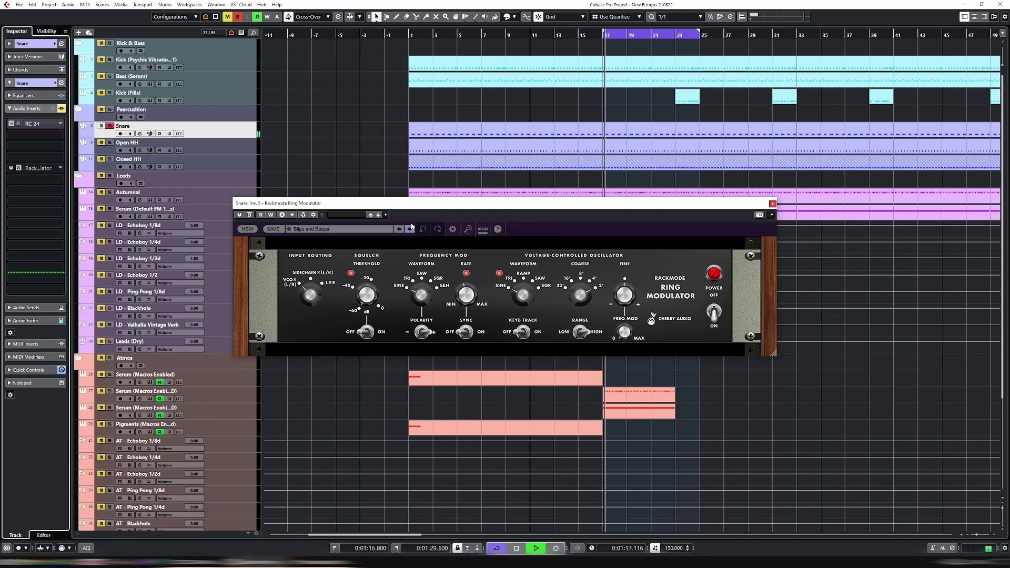
key("space")
left_click(240, 215)
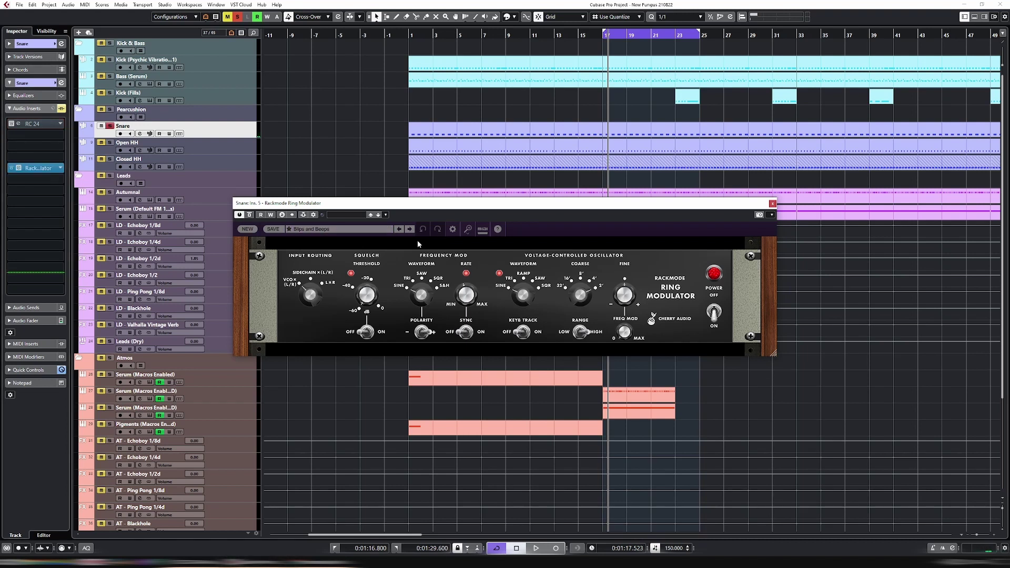
Step through the Ring Modulator presets on the soloed snare during playback, ending on Bubble Popper.
key("space")
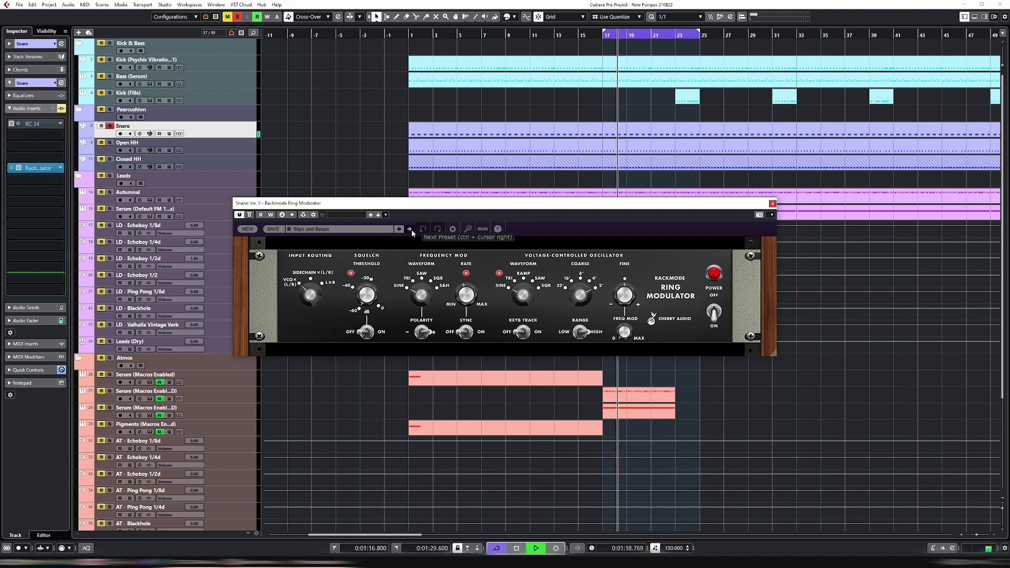
left_click(411, 230)
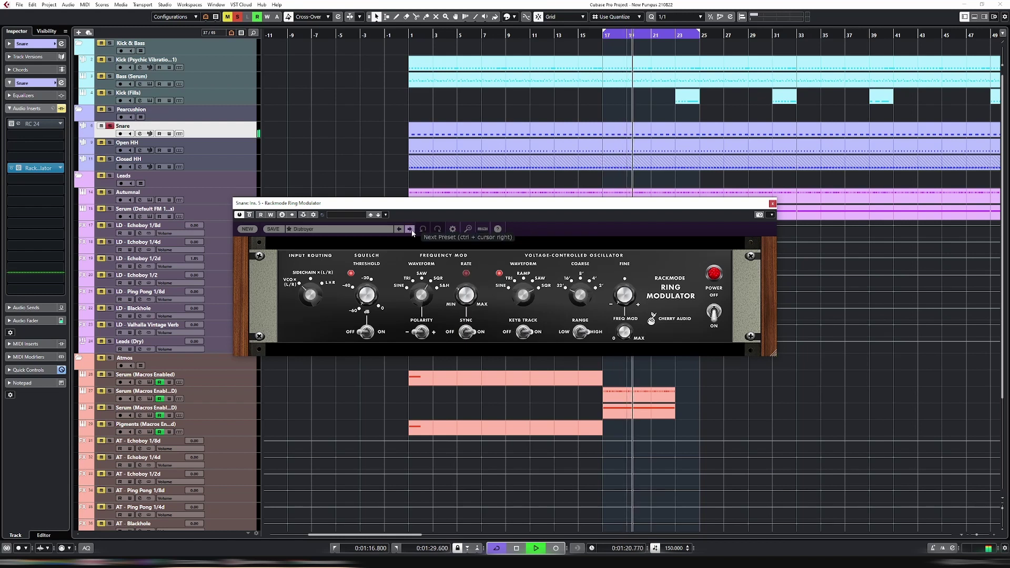
left_click(409, 229)
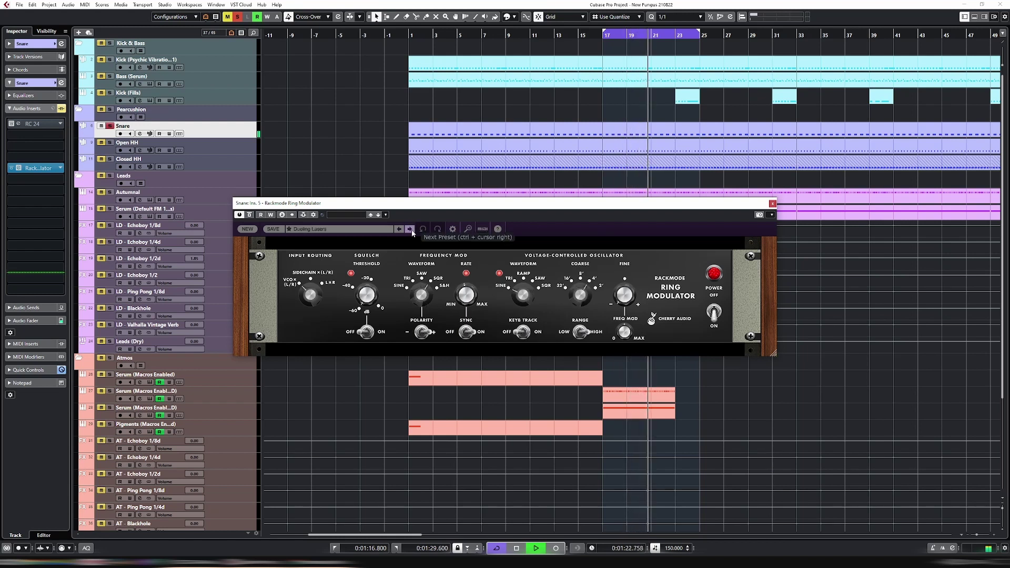
left_click(409, 229)
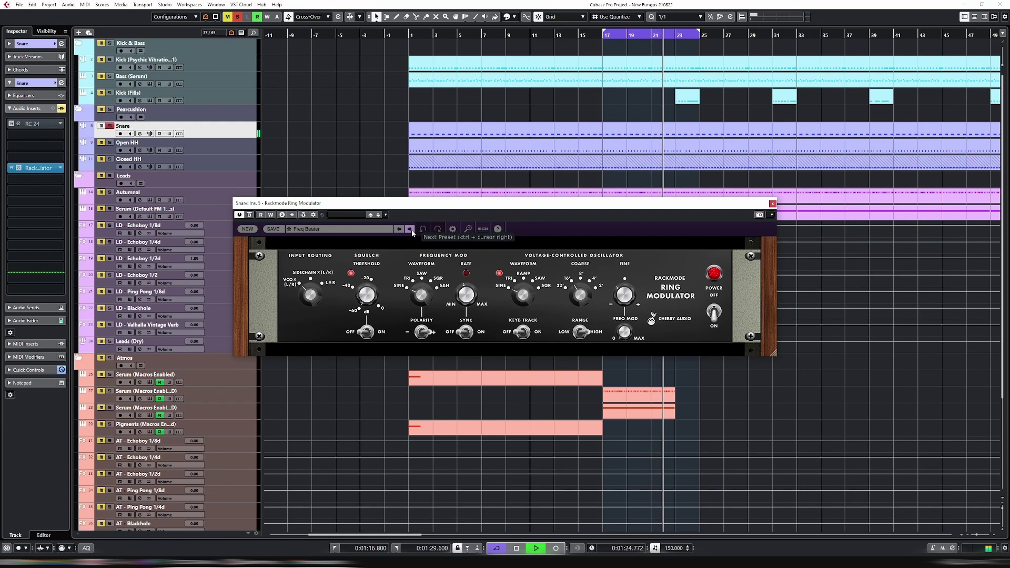
left_click(410, 229)
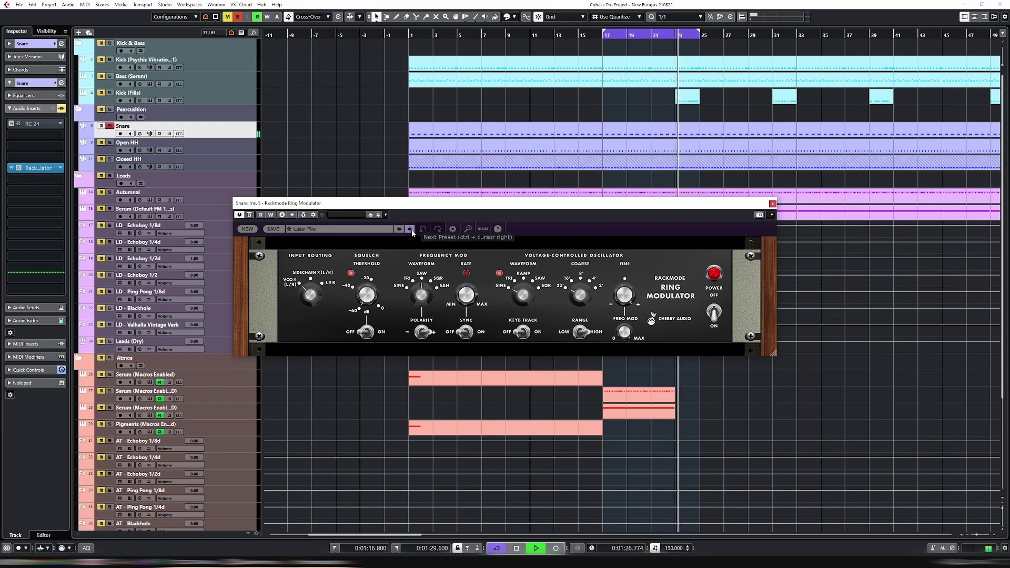
left_click(410, 230)
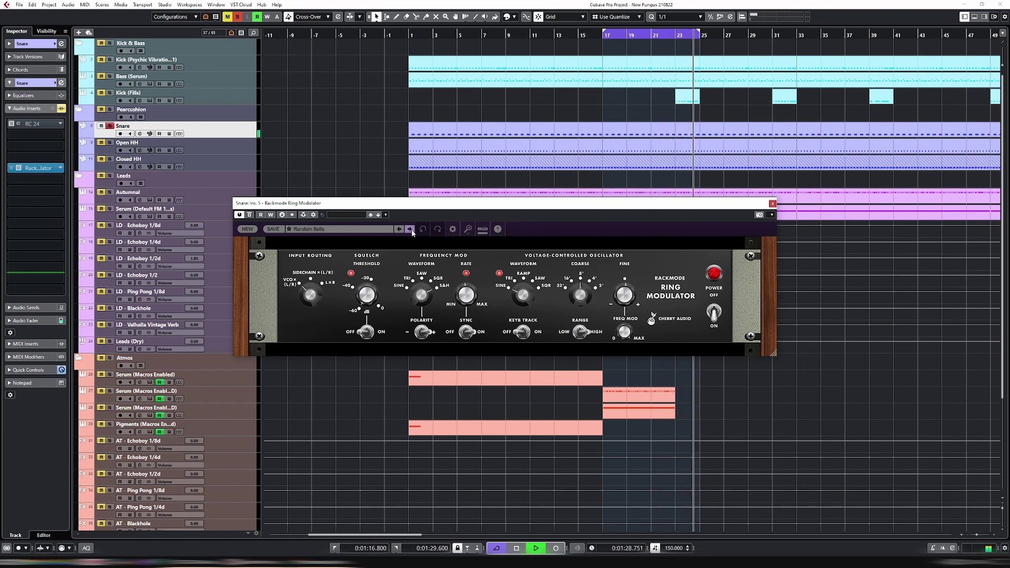
left_click(411, 229)
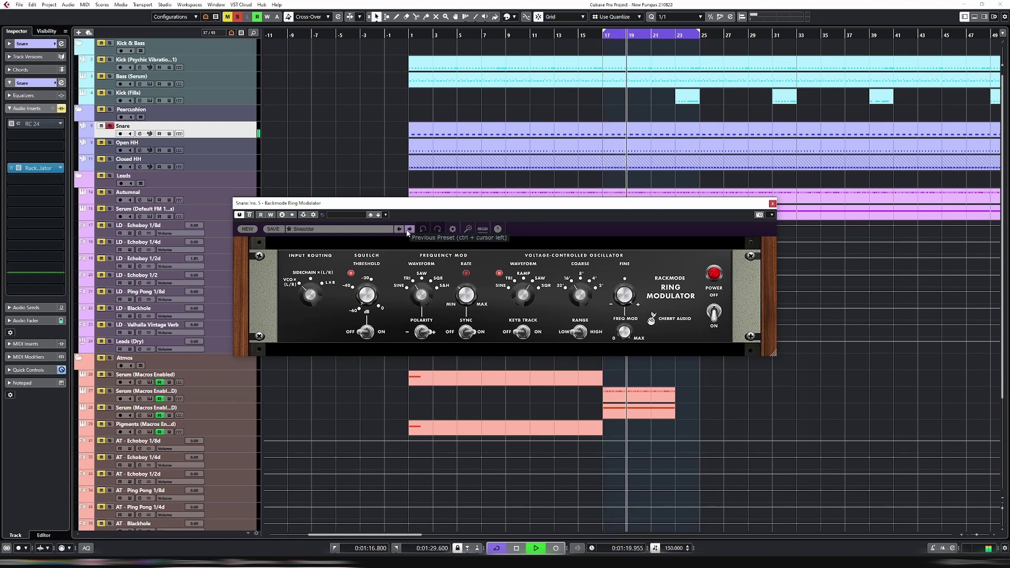
left_click(409, 229)
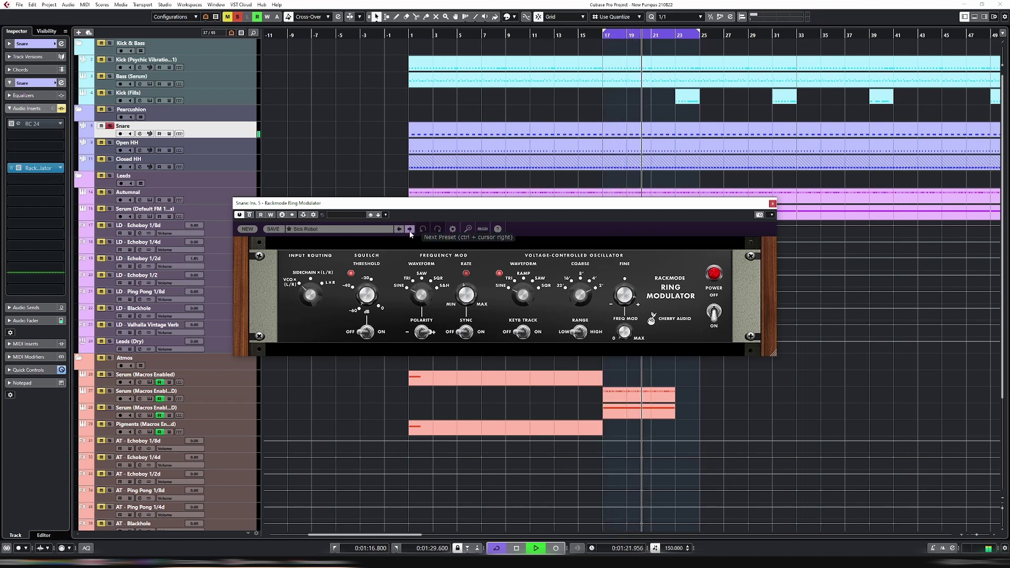
left_click(410, 229)
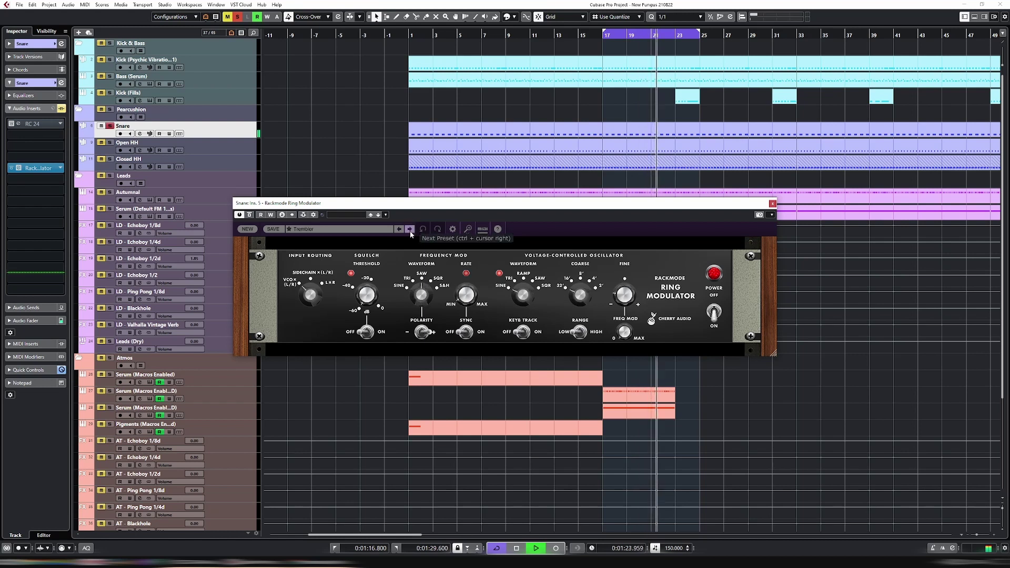
left_click(410, 229)
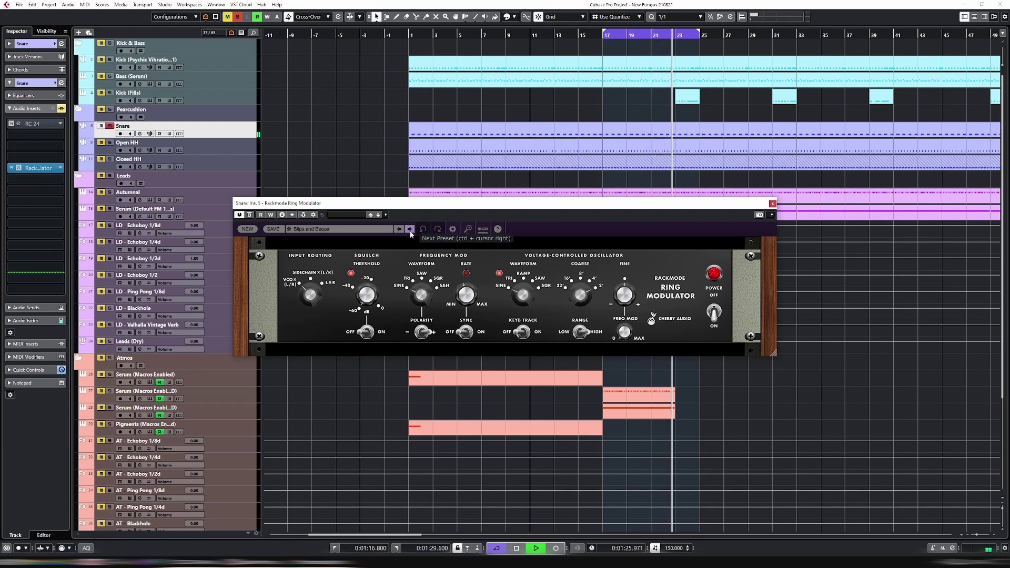
left_click(410, 229)
key("space")
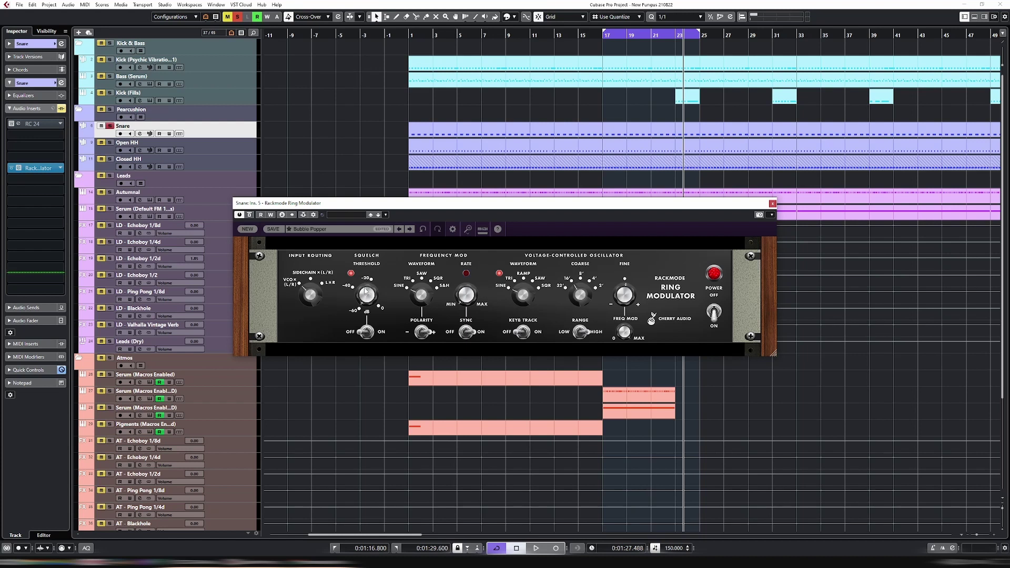
Play the soloed snare and adjust the Ring Modulator's Squelch Threshold to about -47 dB.
key("space")
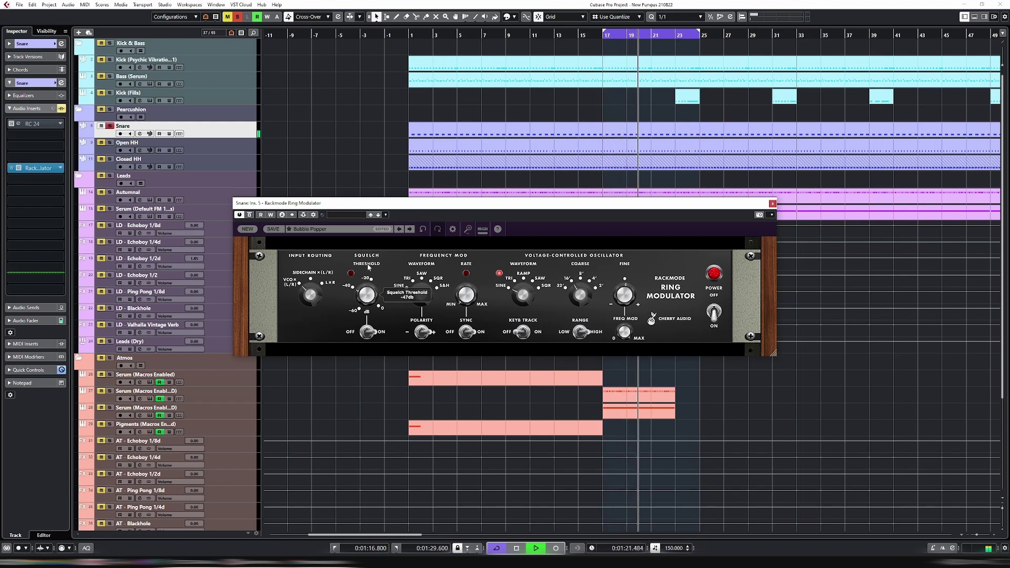
key("space")
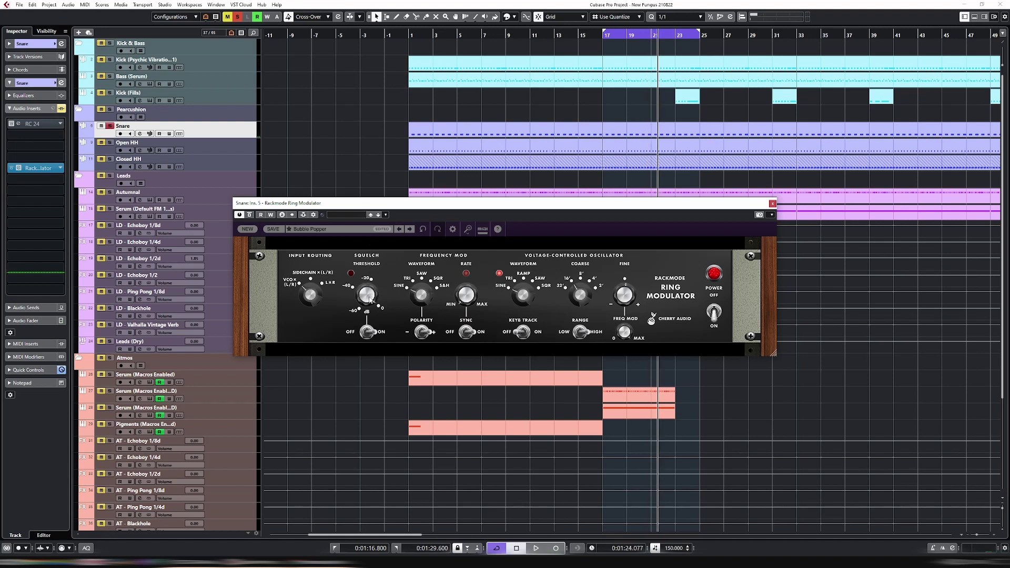
Play the soloed snare while adjusting the Ring Modulator's Squelch Threshold to about -53 dB and its oscillator's fine pitch.
key("space")
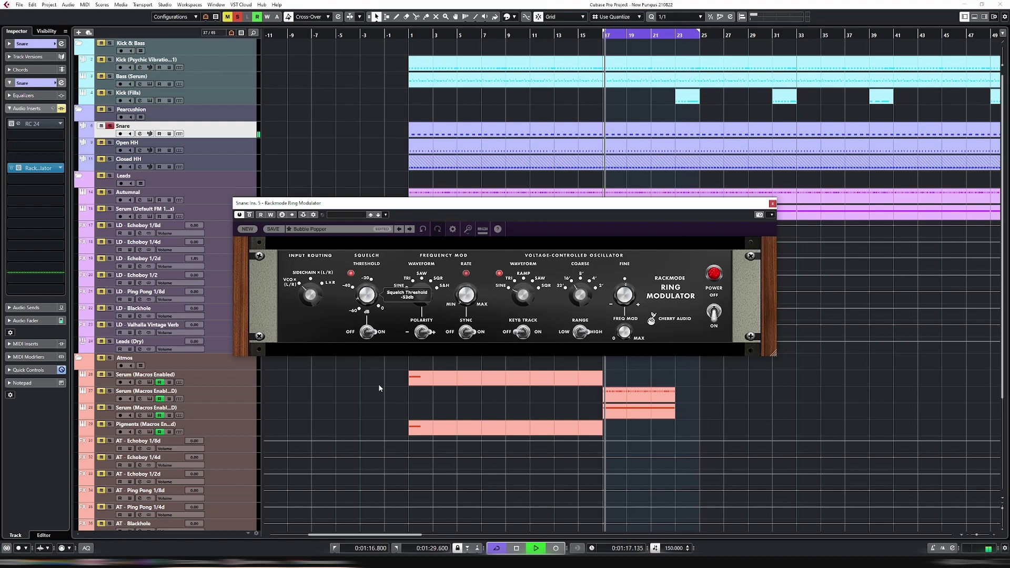
key("space")
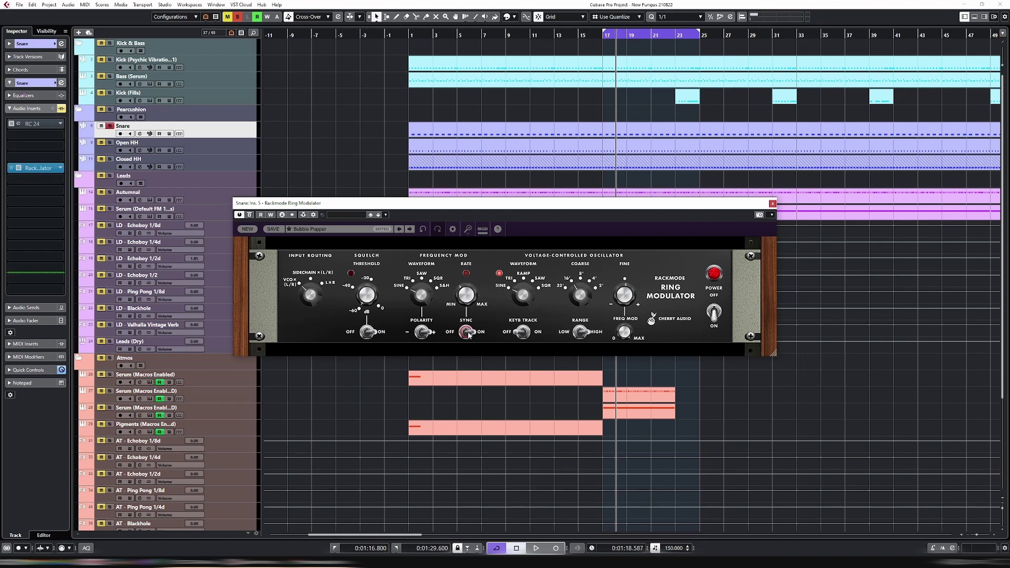
mouse_move(465, 309)
left_mouse_down()
mouse_move(468, 341)
mouse_move(475, 320)
left_mouse_up()
key("space")
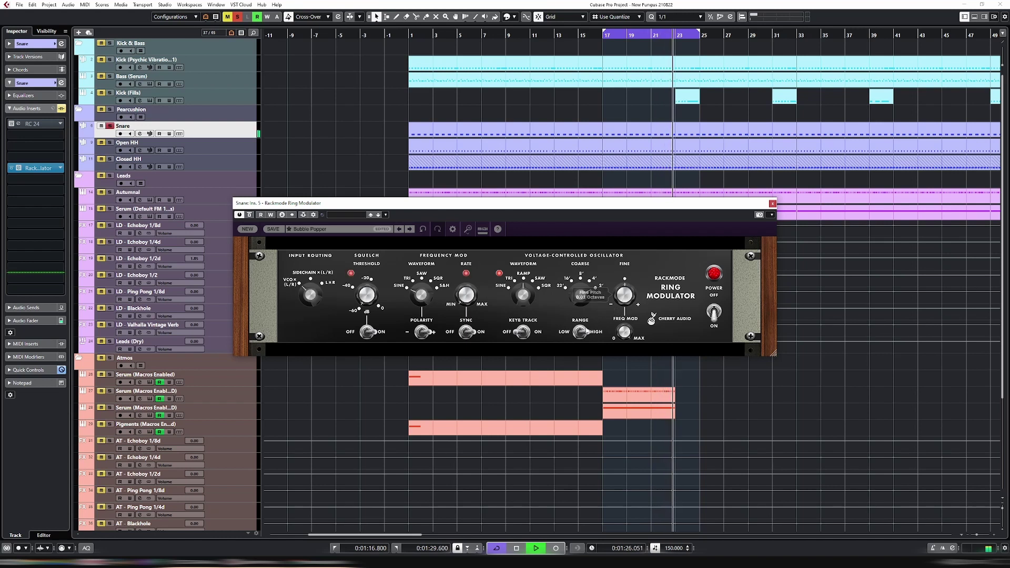
key("space")
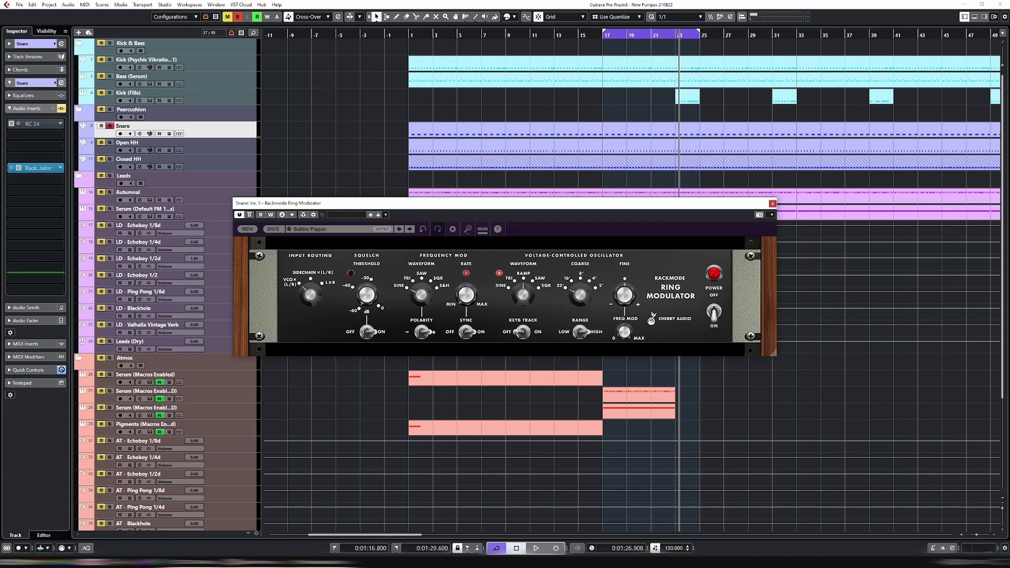
mouse_move(584, 289)
left_mouse_down()
mouse_move(589, 195)
mouse_move(579, 304)
left_mouse_up()
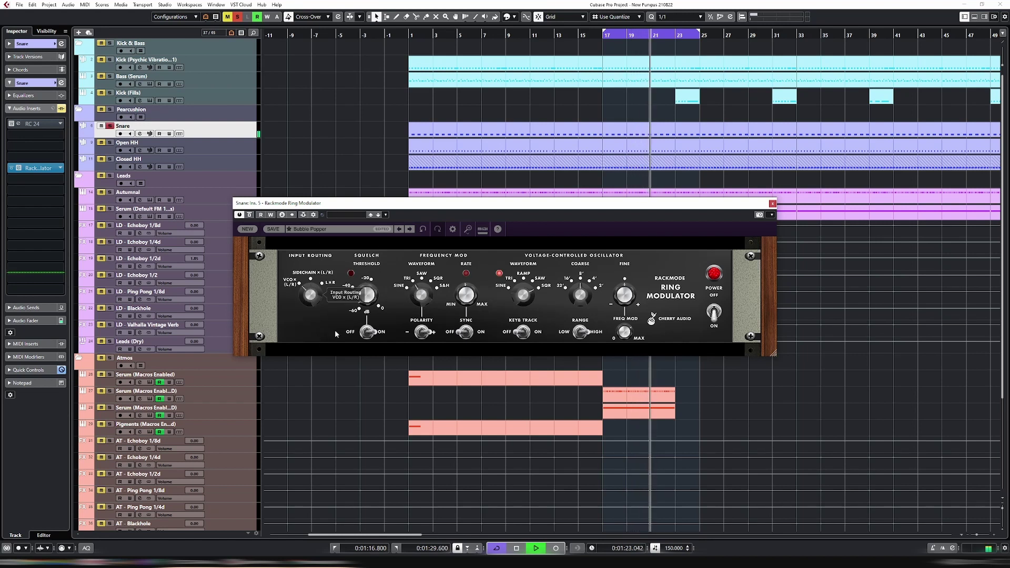
Select and solo the Autumnal track and play it through the Ring Modulator's S&H preset.
left_click(138, 193)
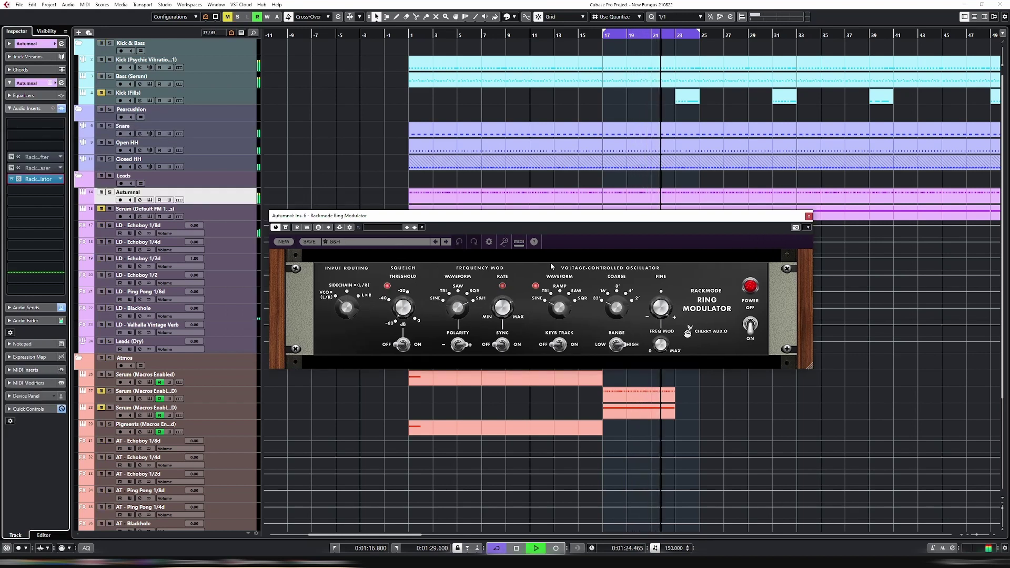
key("s")
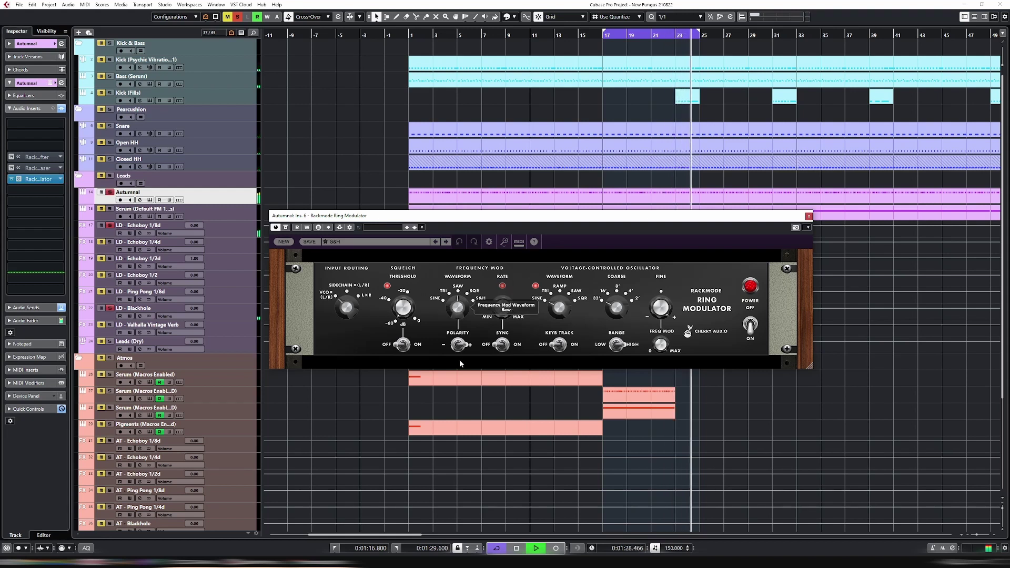
key("space")
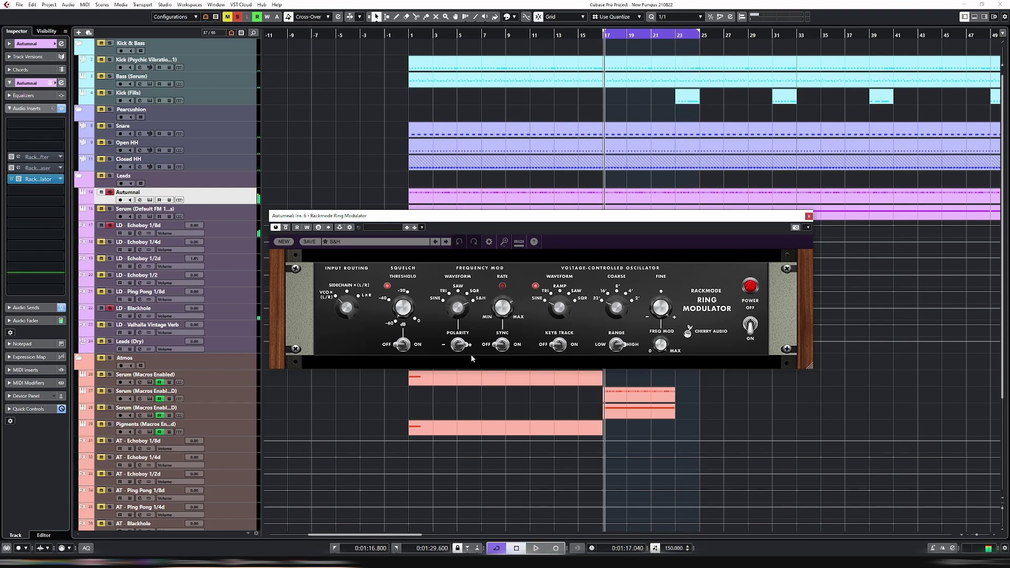
key("space")
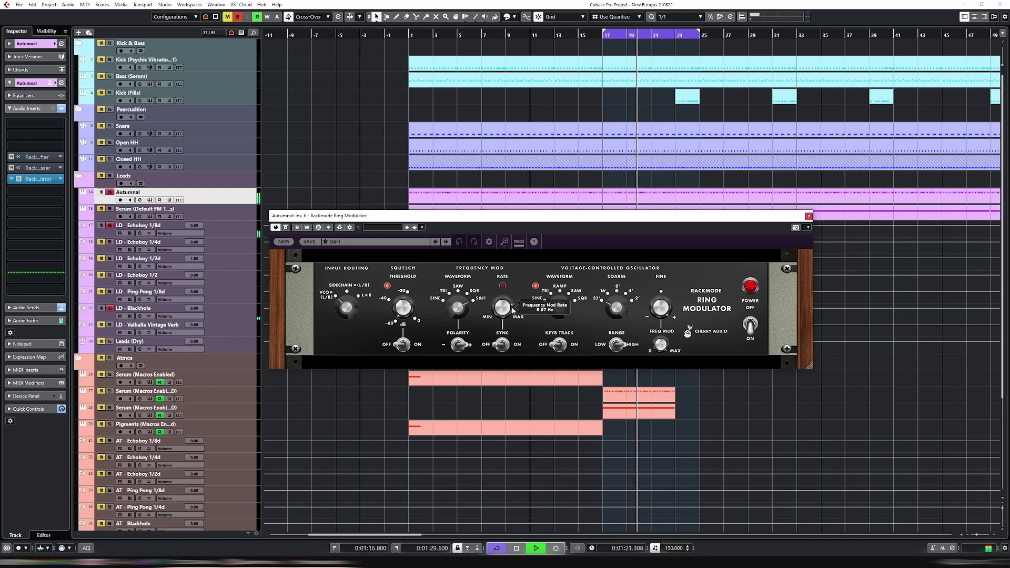
Adjust the Ring Modulator's fine pitch and squelch on Autumnal during playback, comparing it in the full mix and soloed.
left_click_drag(574, 321, 565, 313)
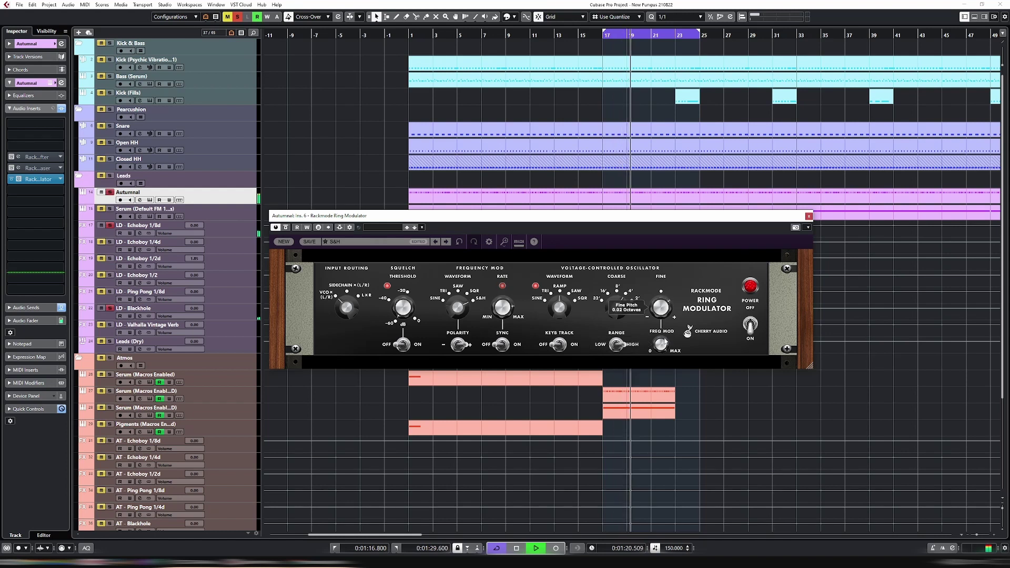
left_click_drag(626, 273, 567, 260)
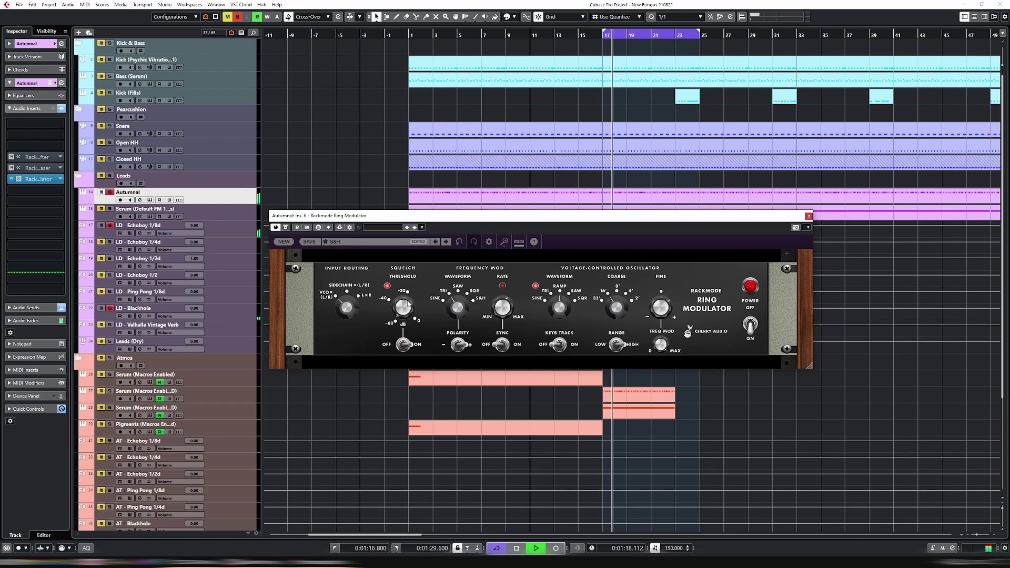
left_click_drag(410, 304, 411, 253)
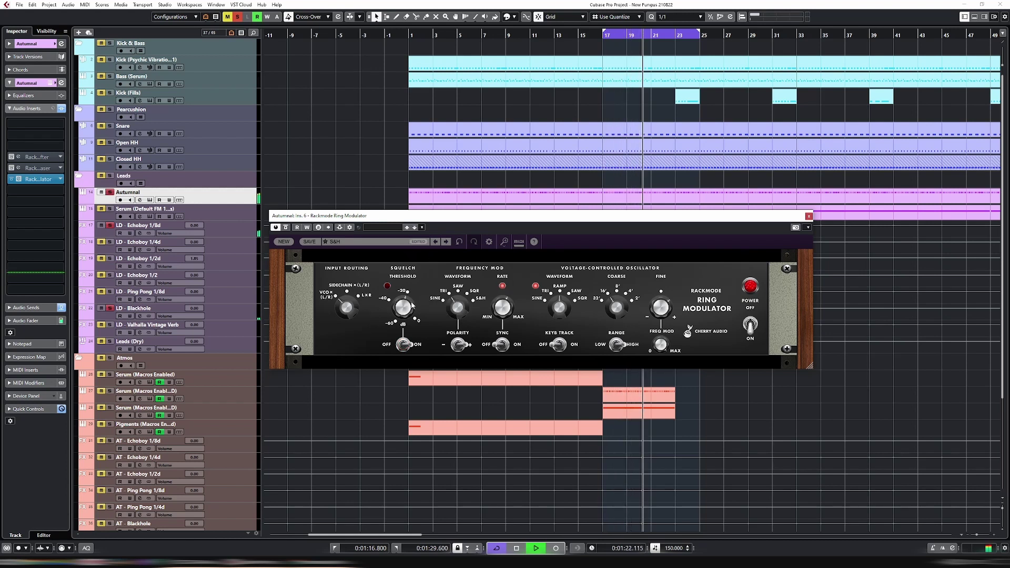
mouse_move(413, 305)
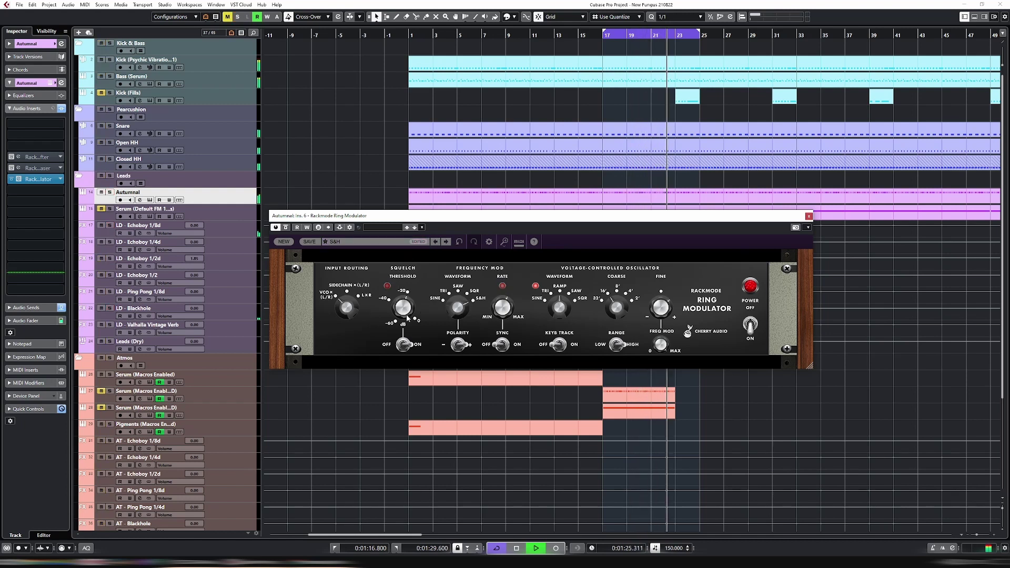
key("s")
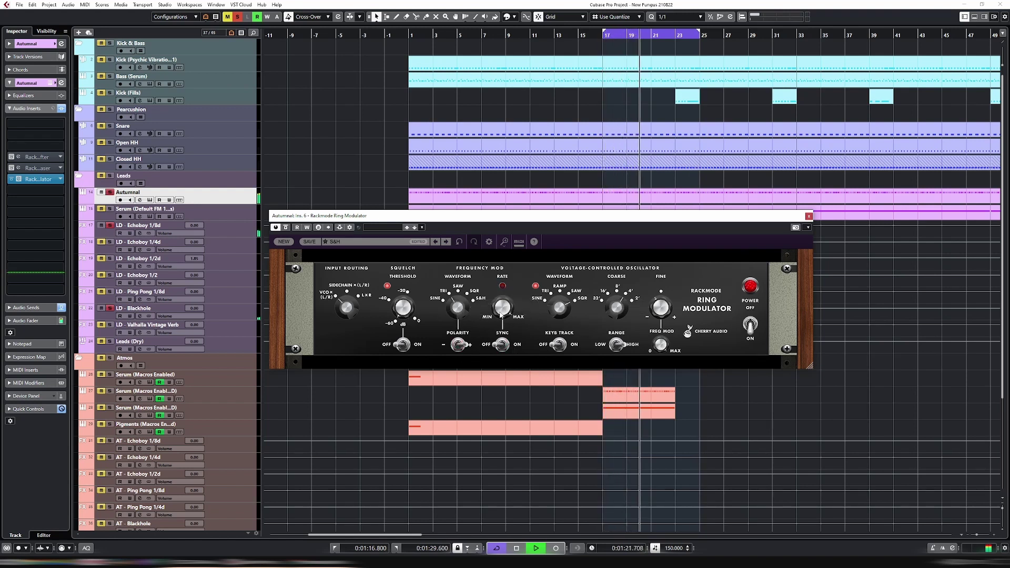
key("space")
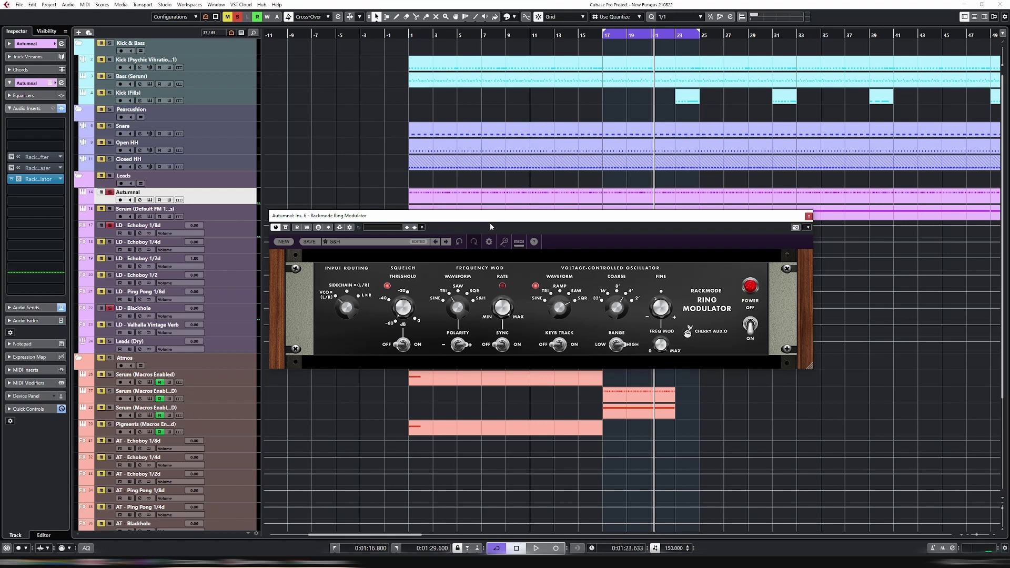
Bypass the Ring Modulator and load the Rackmode String Filter in Autumnal's seventh insert slot.
left_click(61, 181)
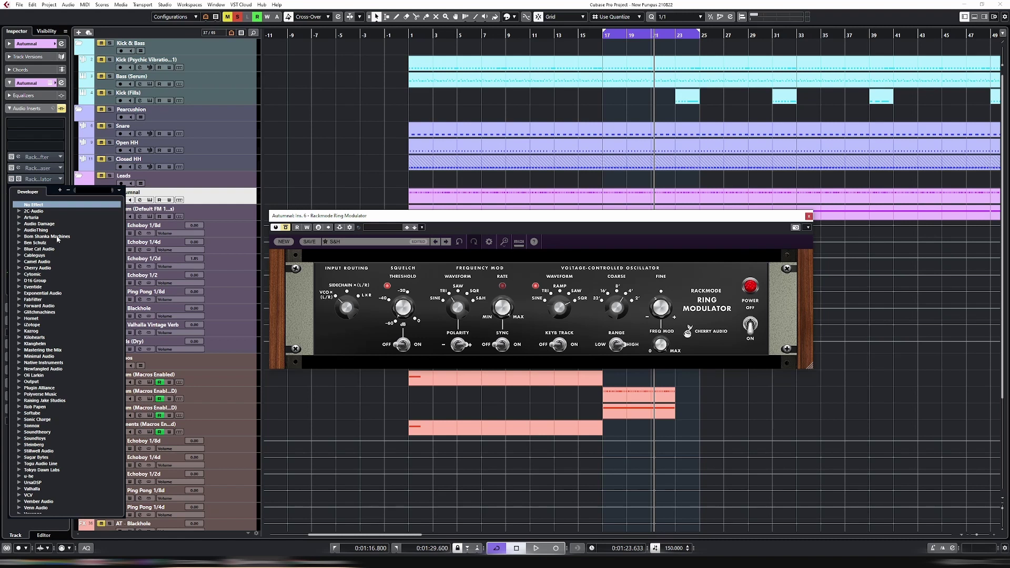
type("st")
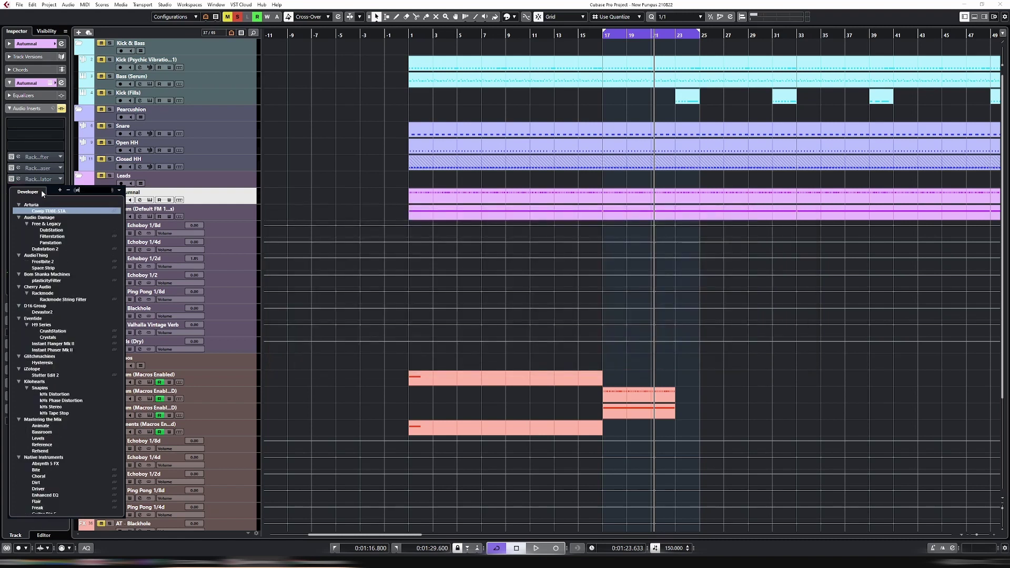
type("ring")
key("Return")
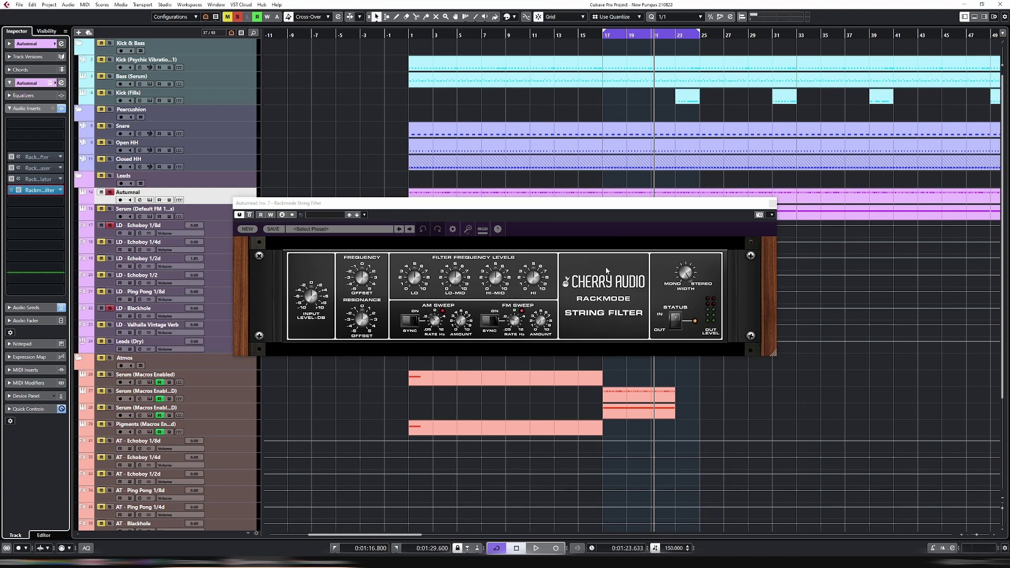
left_click(514, 211)
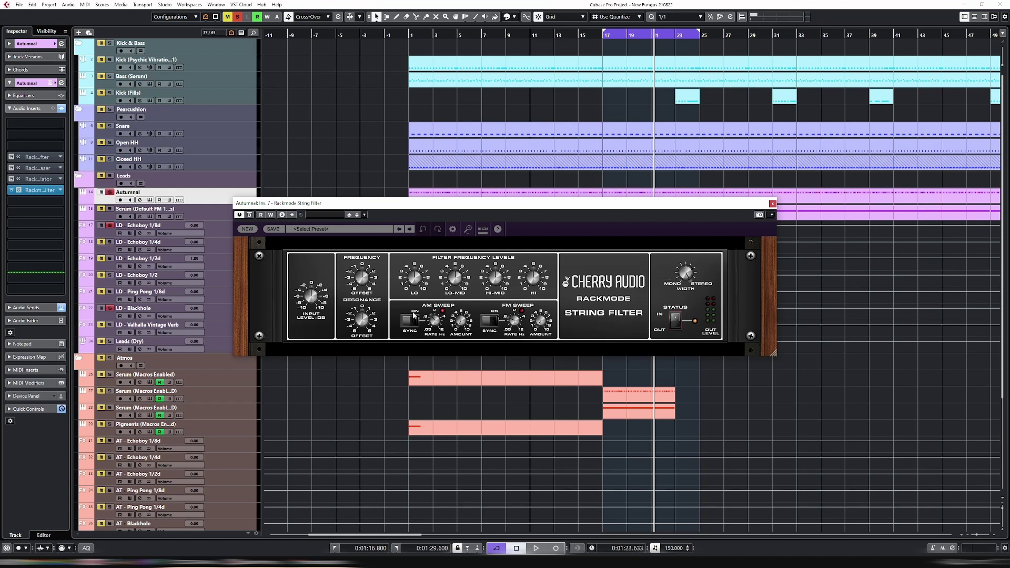
Play Autumnal with the String Filter's Dense Resonance preset and switch the effect out and in to compare.
key("space")
left_click(410, 230)
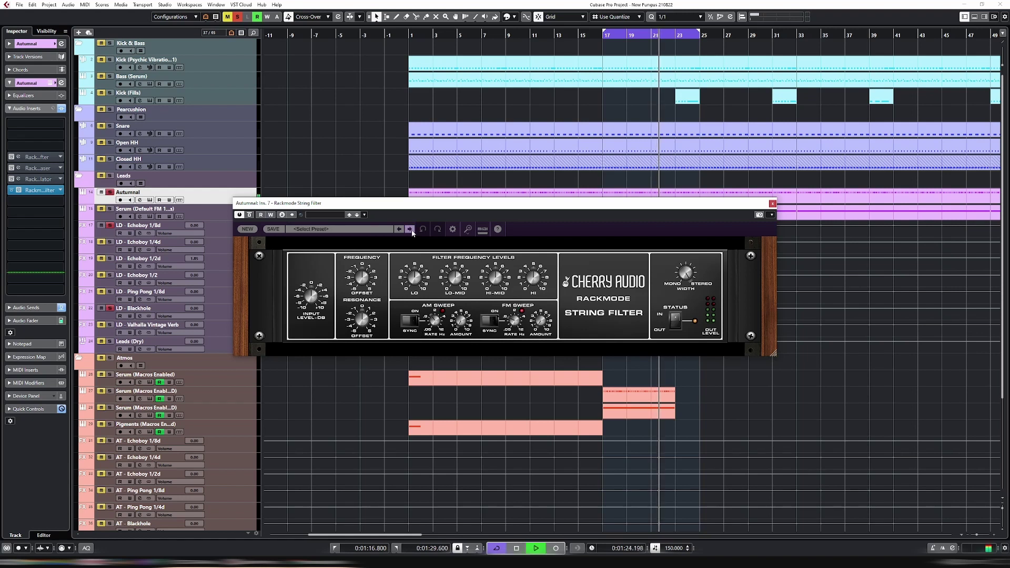
left_click(410, 230)
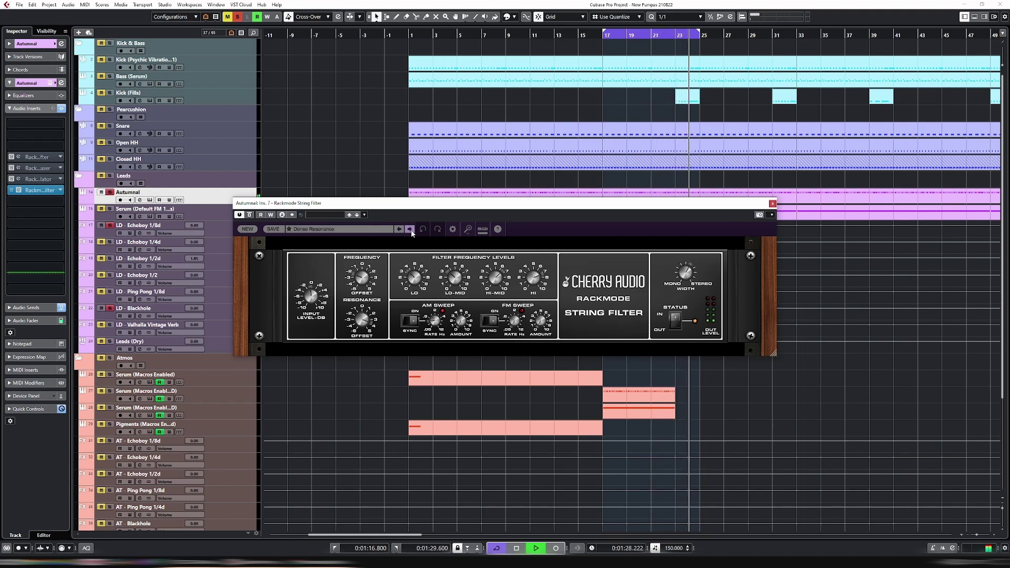
key("space")
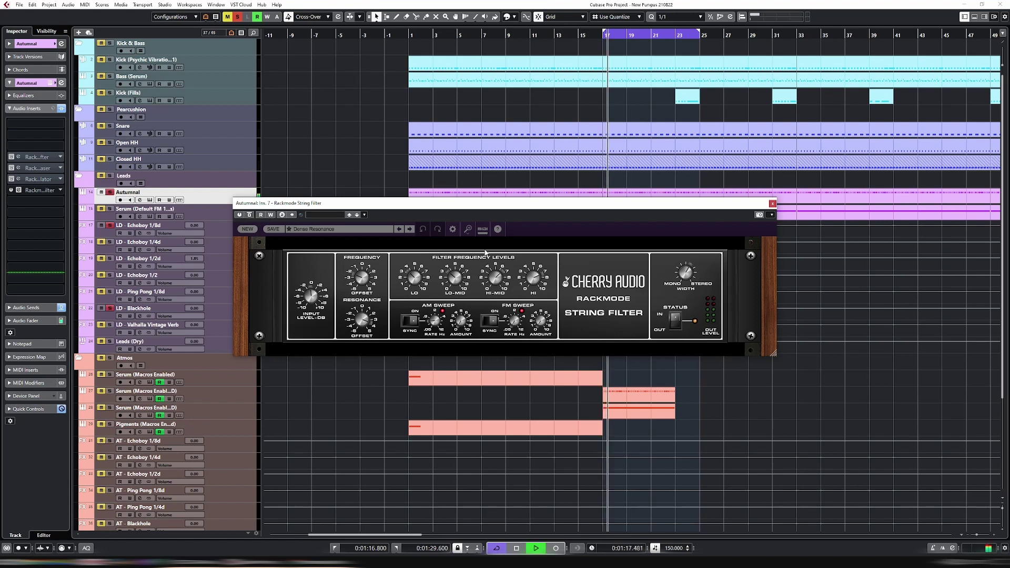
key("space")
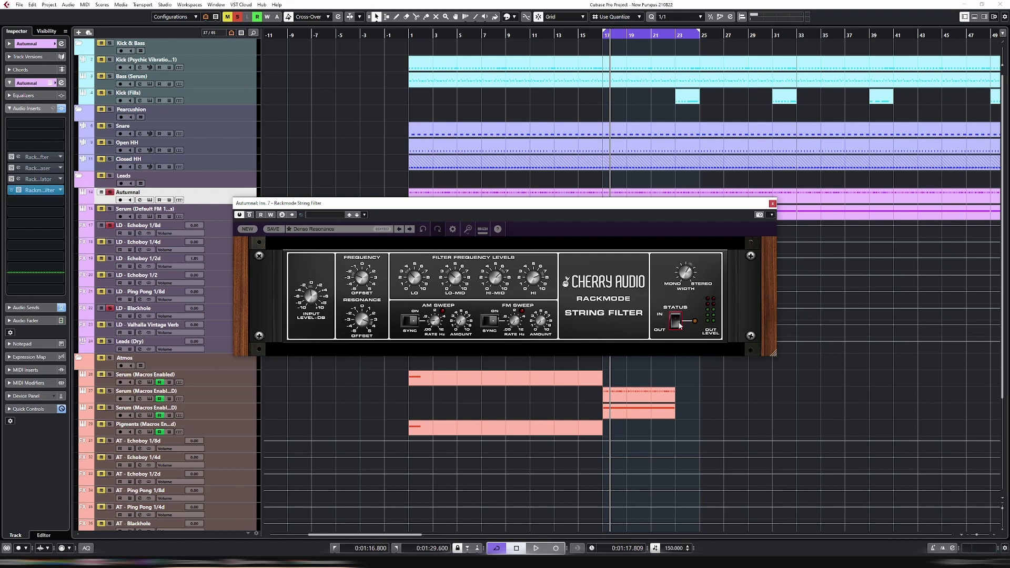
key("space")
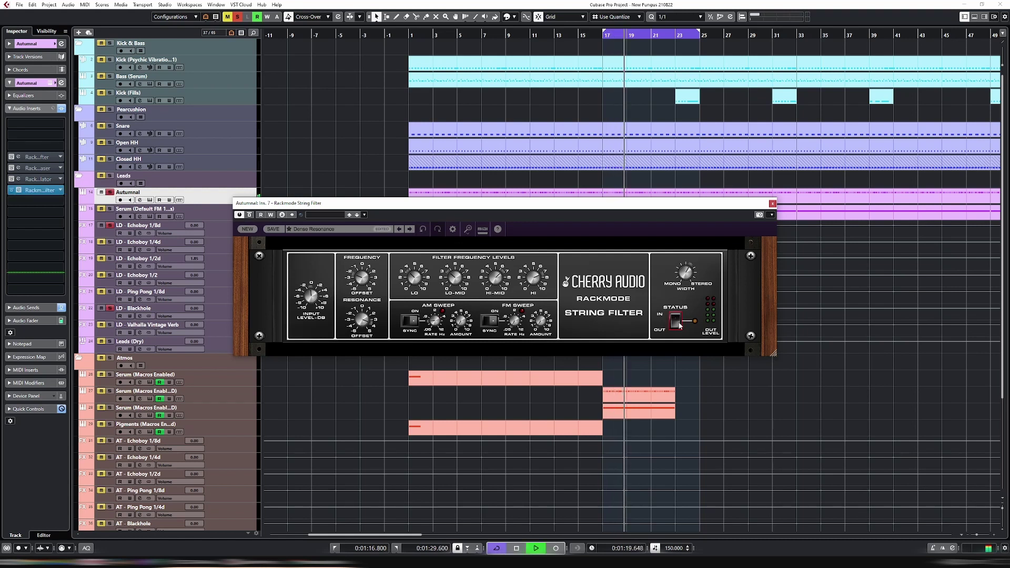
left_click(676, 321)
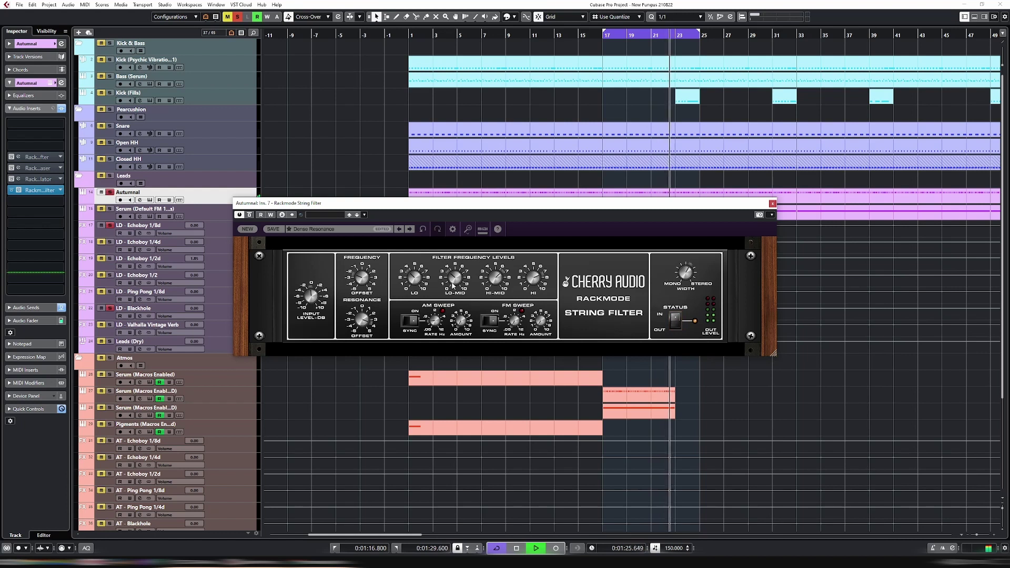
Step through the String Filter presets on the soloed Autumnal track during playback, ending on Slow Modulator.
left_click(410, 230)
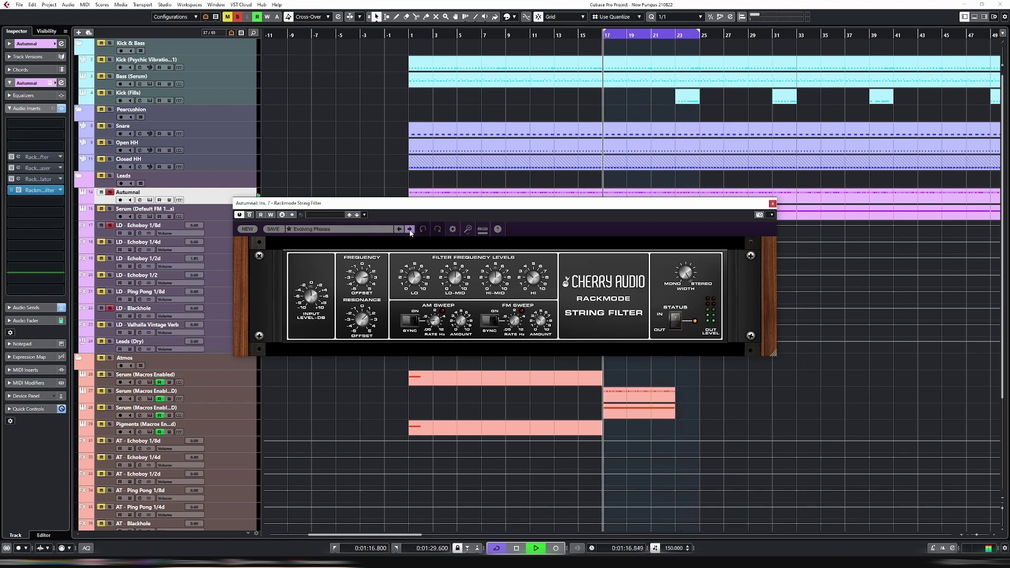
left_click(409, 230)
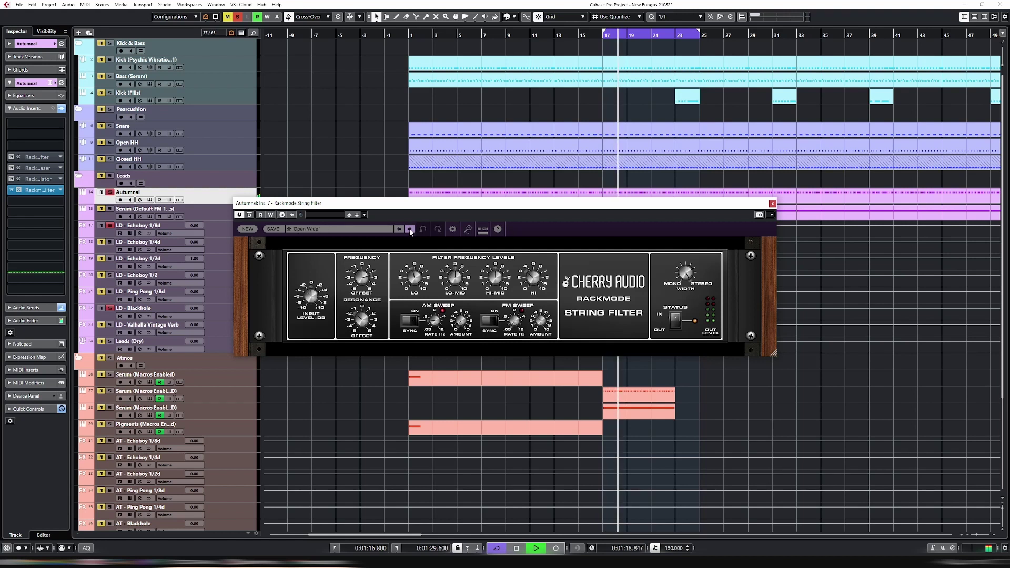
left_click(410, 230)
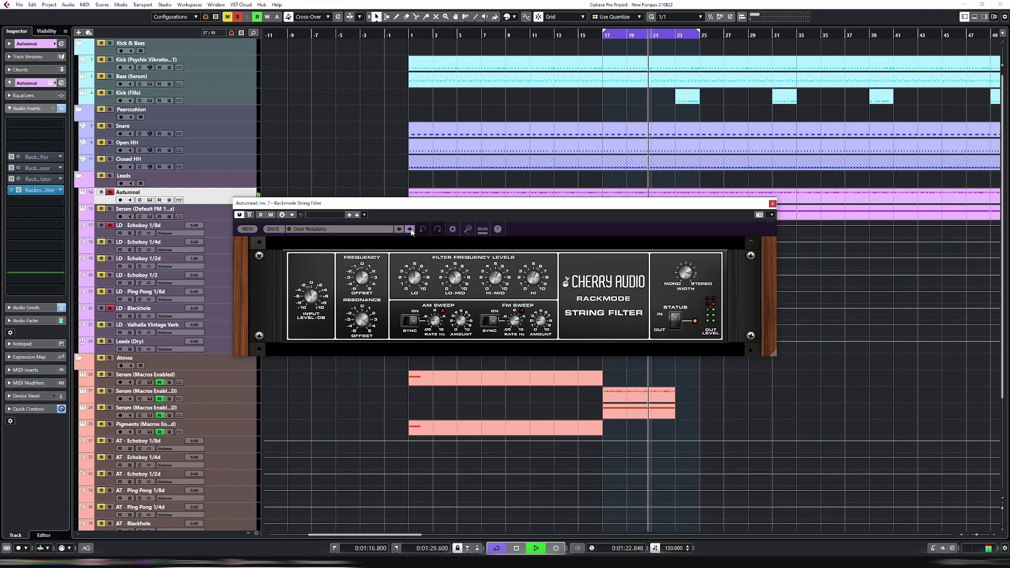
left_click(410, 230)
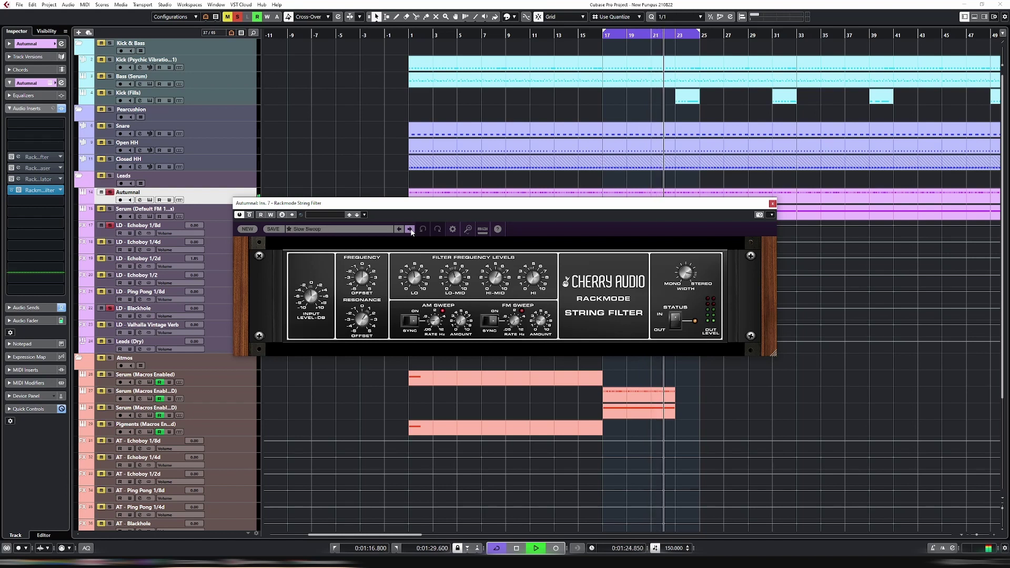
left_click(410, 229)
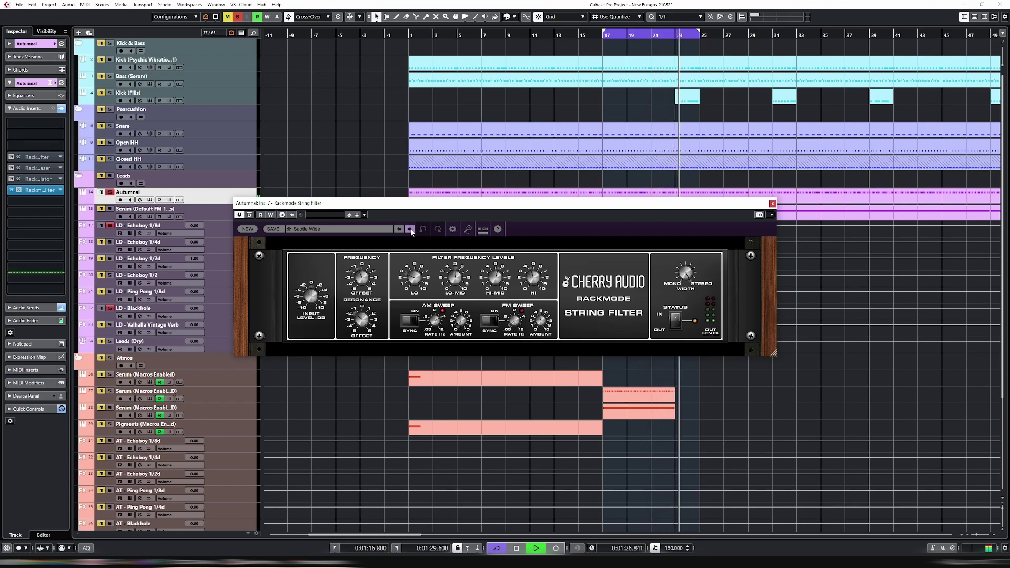
left_click(409, 229)
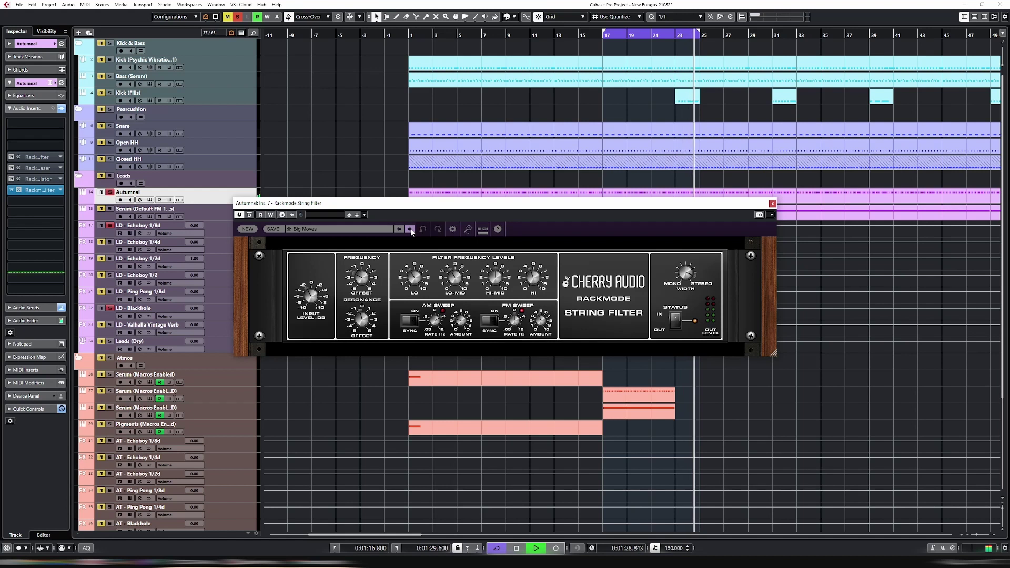
left_click(410, 230)
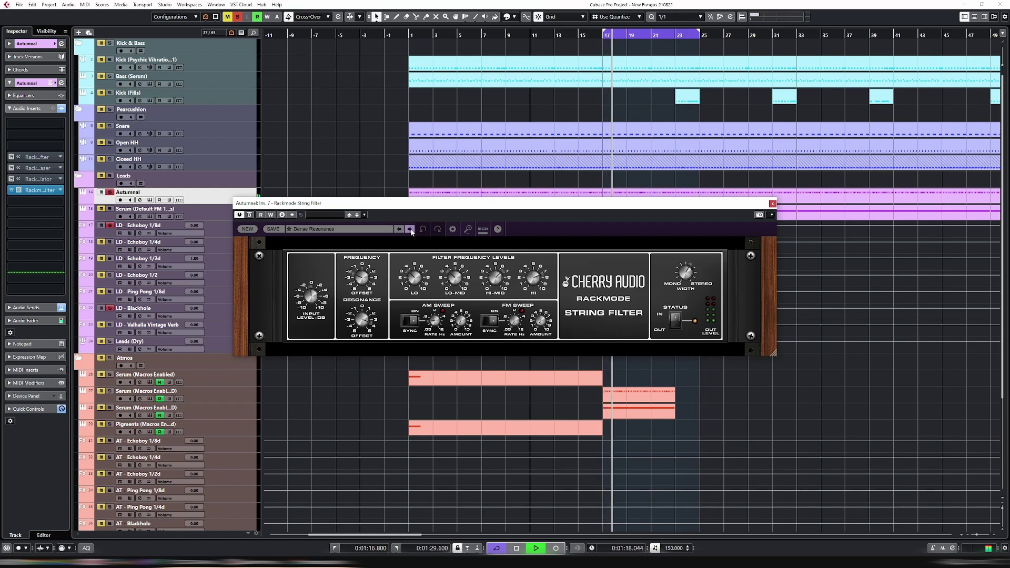
left_click(410, 229)
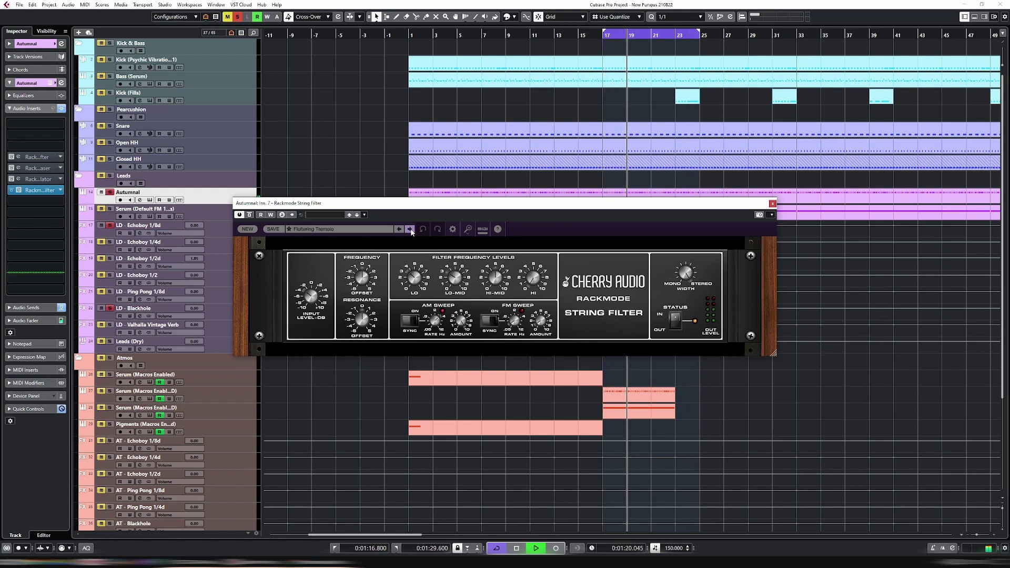
left_click(411, 230)
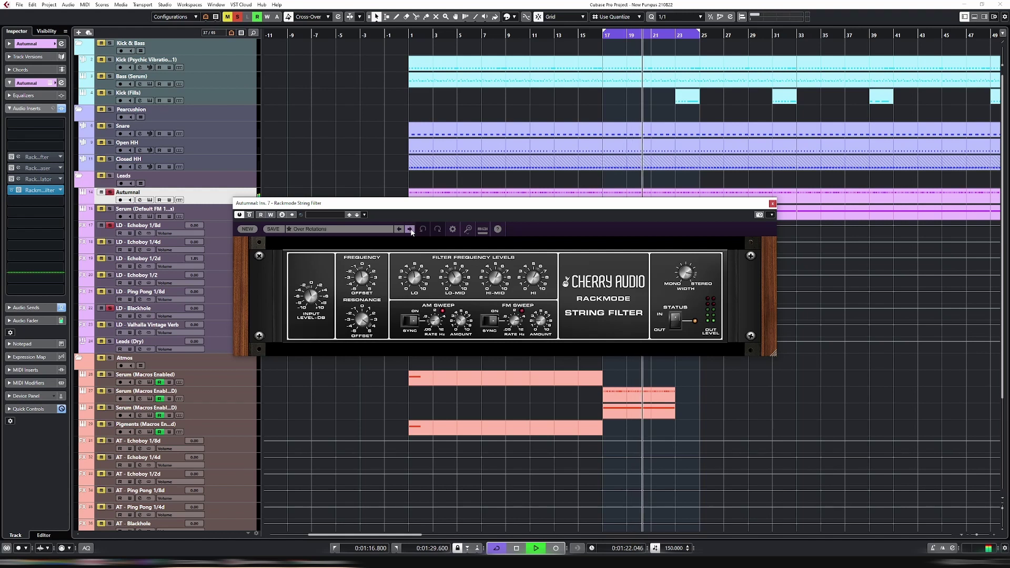
left_click(410, 230)
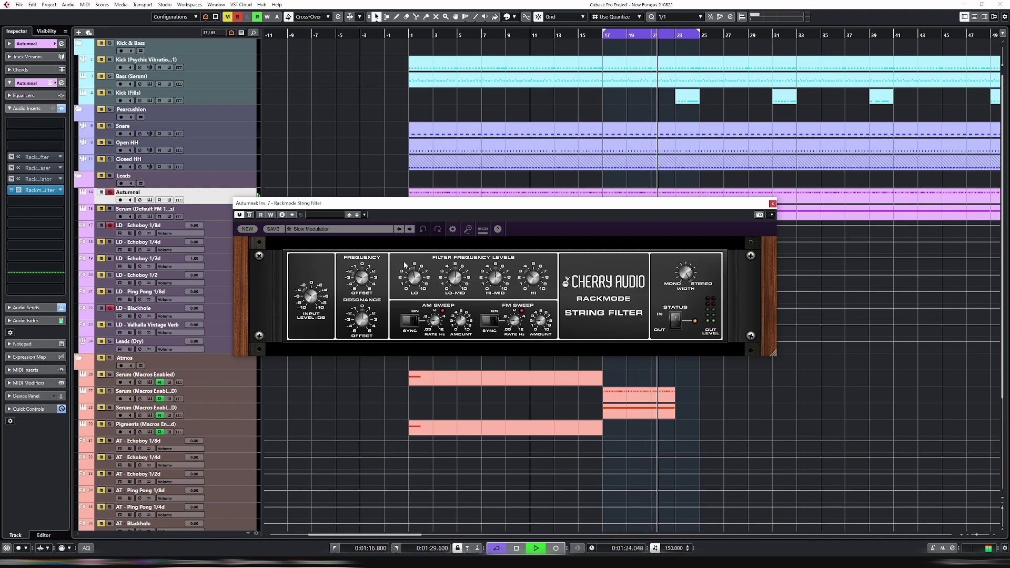
Load the String Filter's Over Rotations preset on Autumnal and adjust its resonance offset and the Lo and Lo-Mid filter frequency levels.
left_click(400, 230)
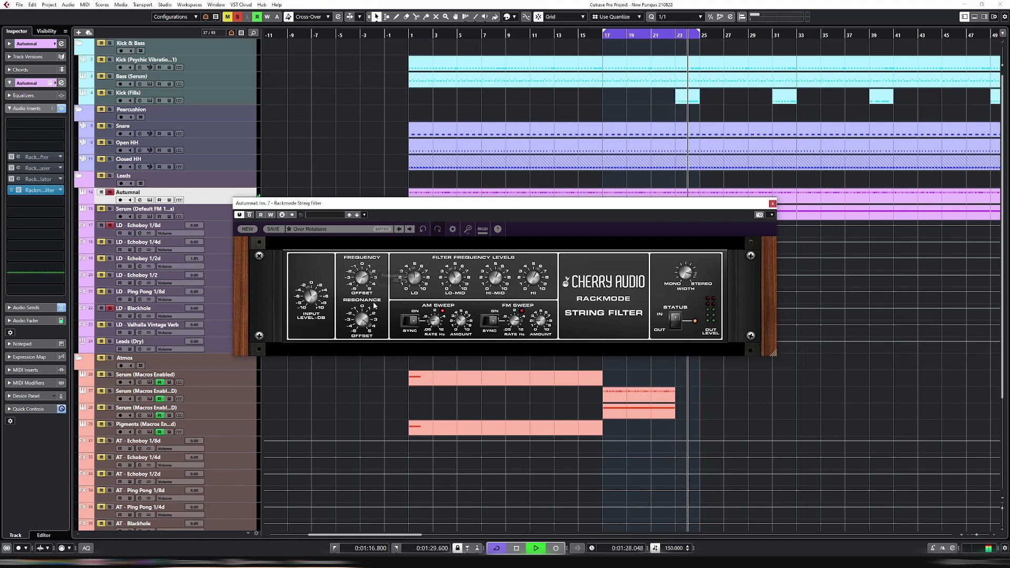
left_click_drag(365, 322, 367, 331)
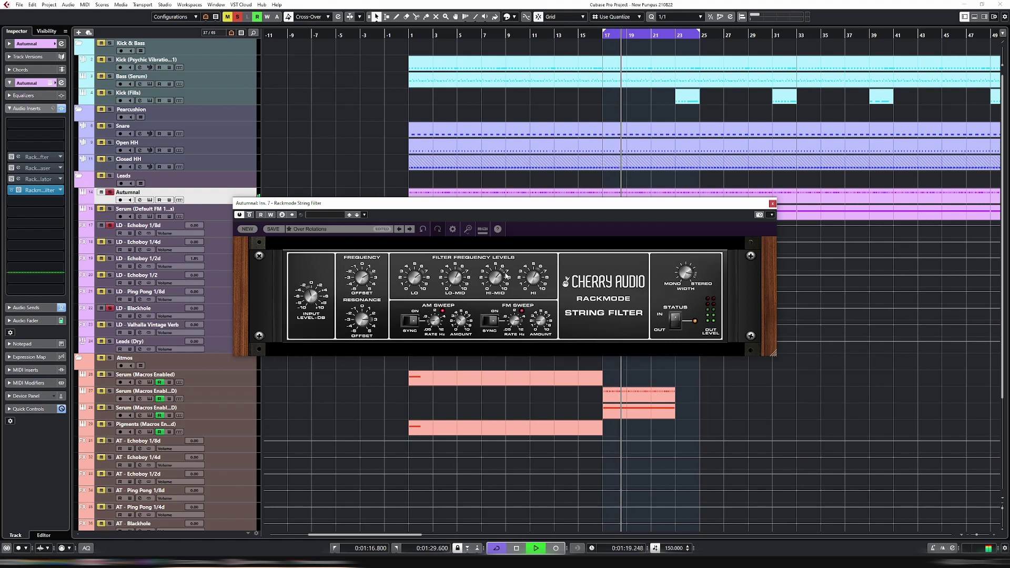
mouse_move(539, 272)
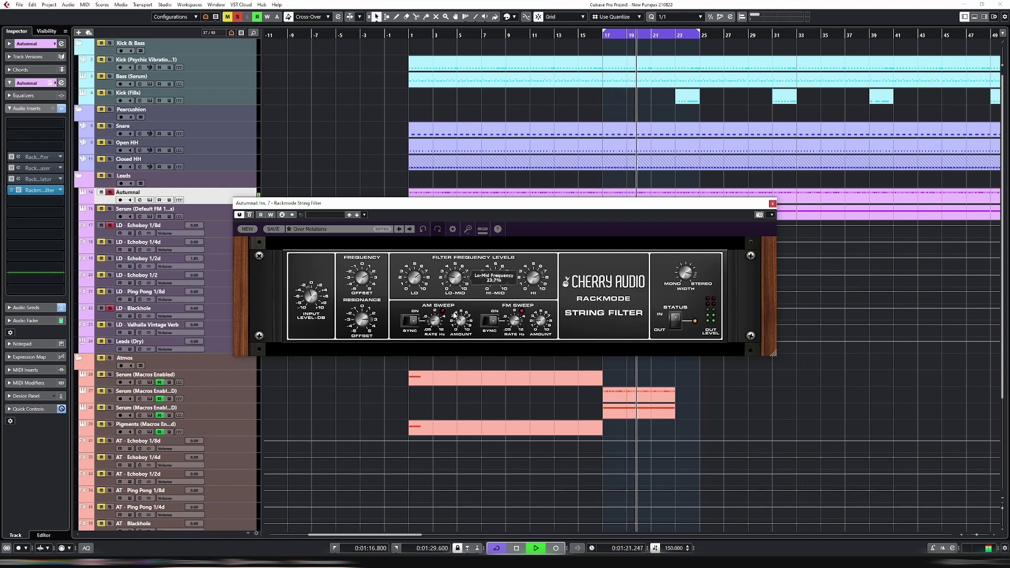
left_click_drag(415, 277, 417, 311)
left_click_drag(455, 278, 455, 274)
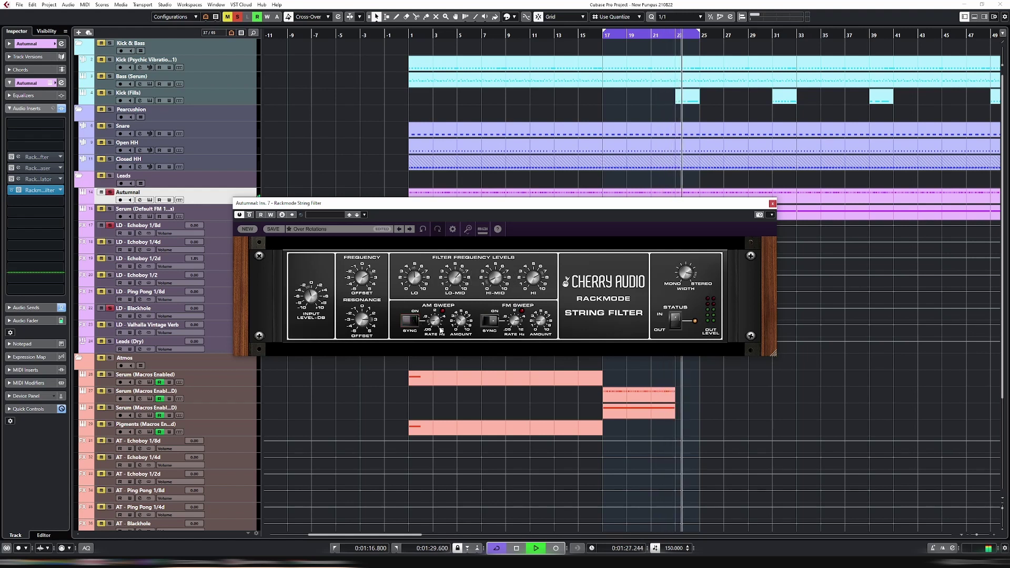
Toggle the String Filter's AM sweep sync and adjust the sweep's rate and amount while Autumnal plays soloed.
mouse_move(436, 321)
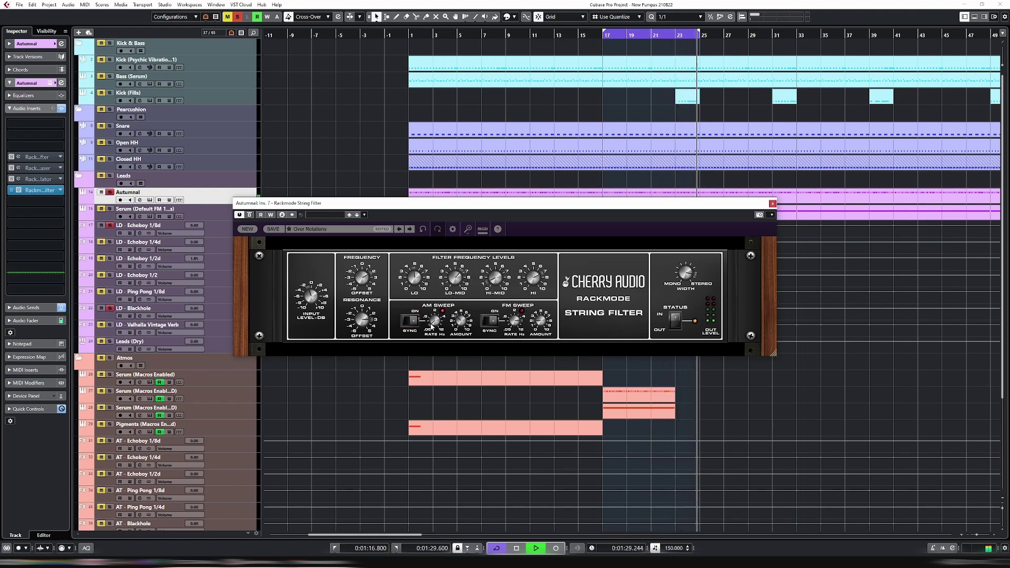
left_click(409, 320)
left_click_drag(436, 322, 450, 270)
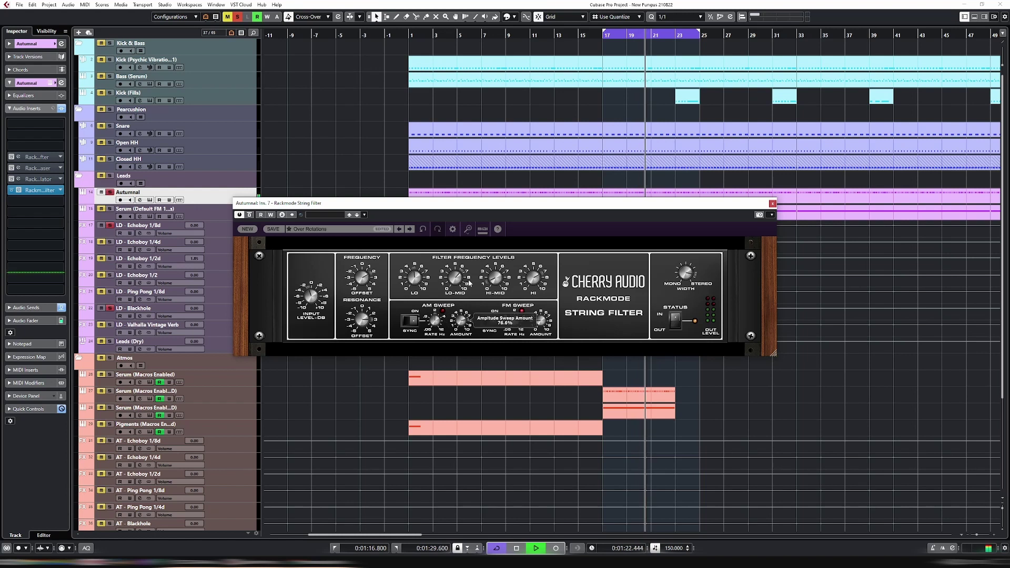
left_click_drag(461, 319, 470, 285)
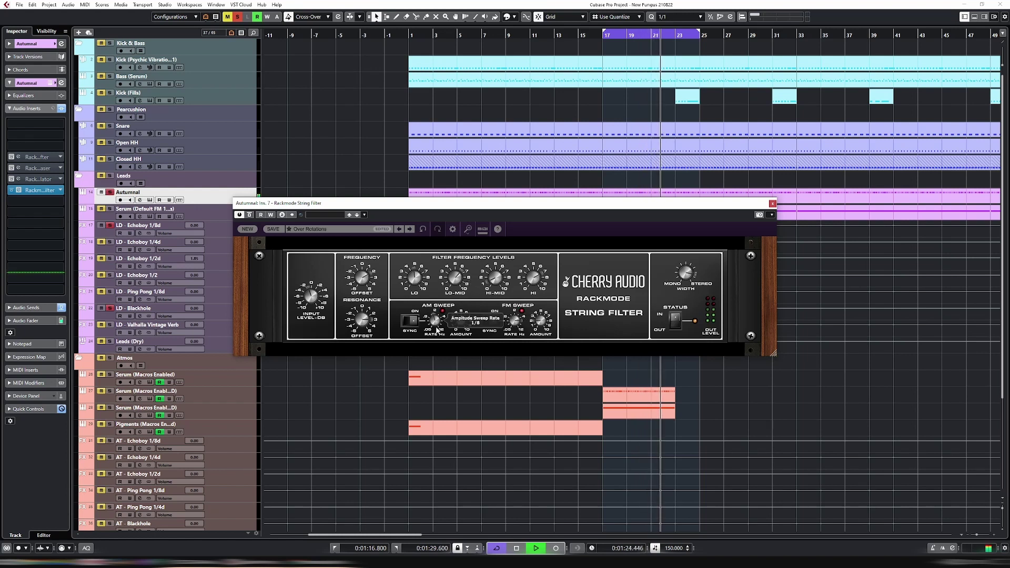
mouse_move(435, 321)
left_mouse_down()
mouse_move(437, 330)
mouse_move(441, 311)
left_mouse_up()
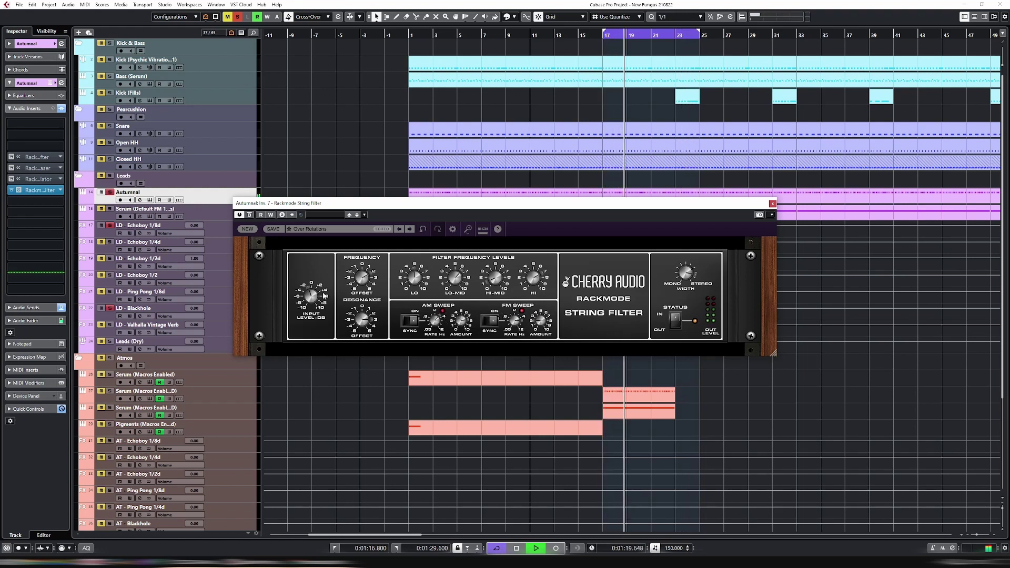
Compare Autumnal with the String Filter in and out of the full mix, ending with playback stopped and the effect bypassed.
mouse_move(310, 305)
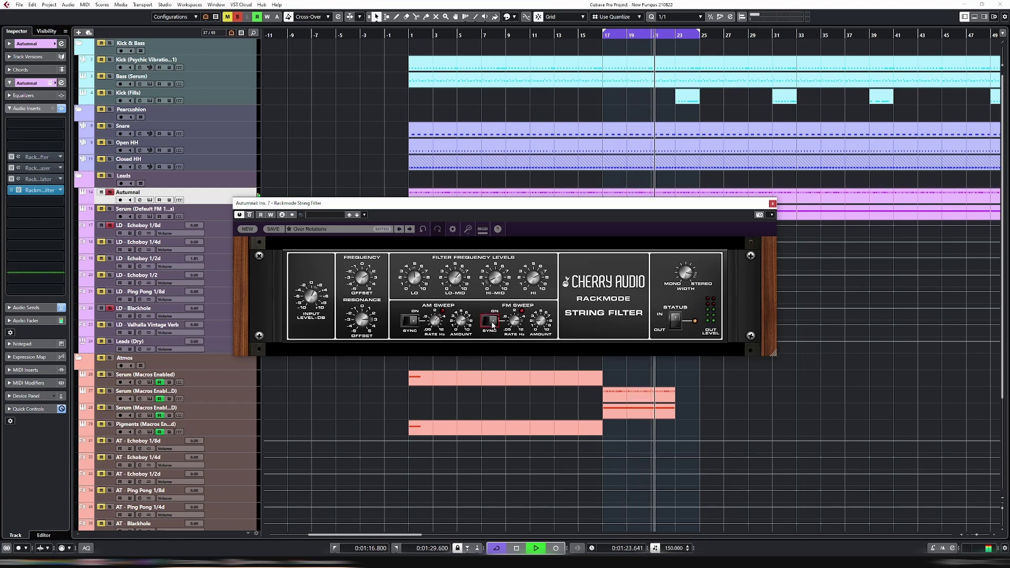
mouse_move(513, 332)
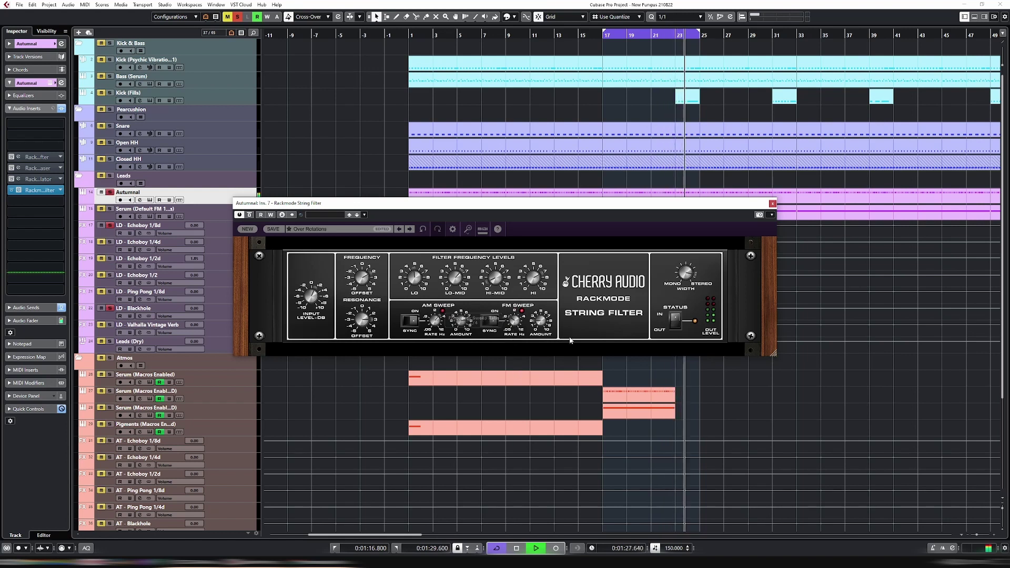
mouse_move(540, 307)
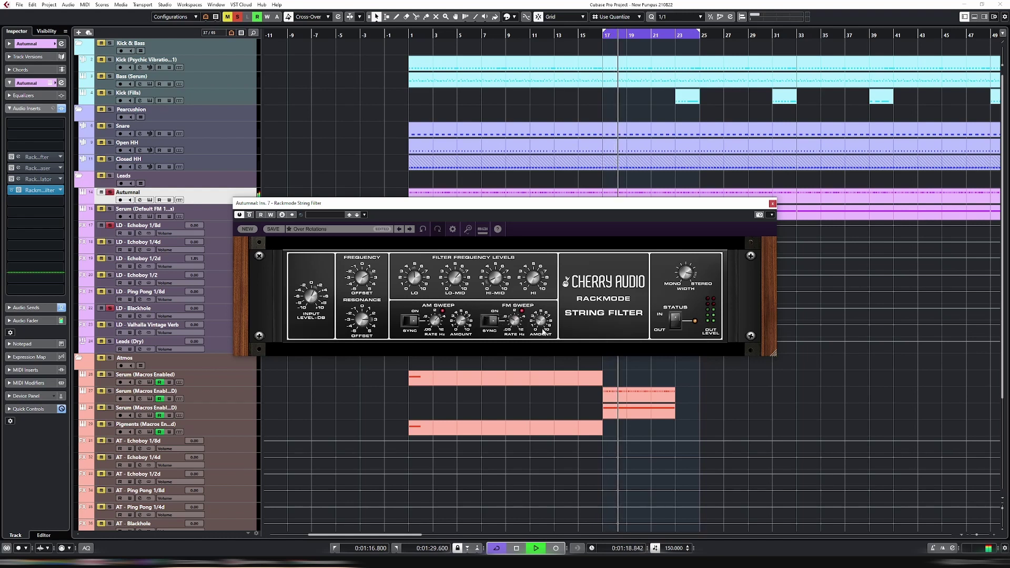
mouse_move(500, 261)
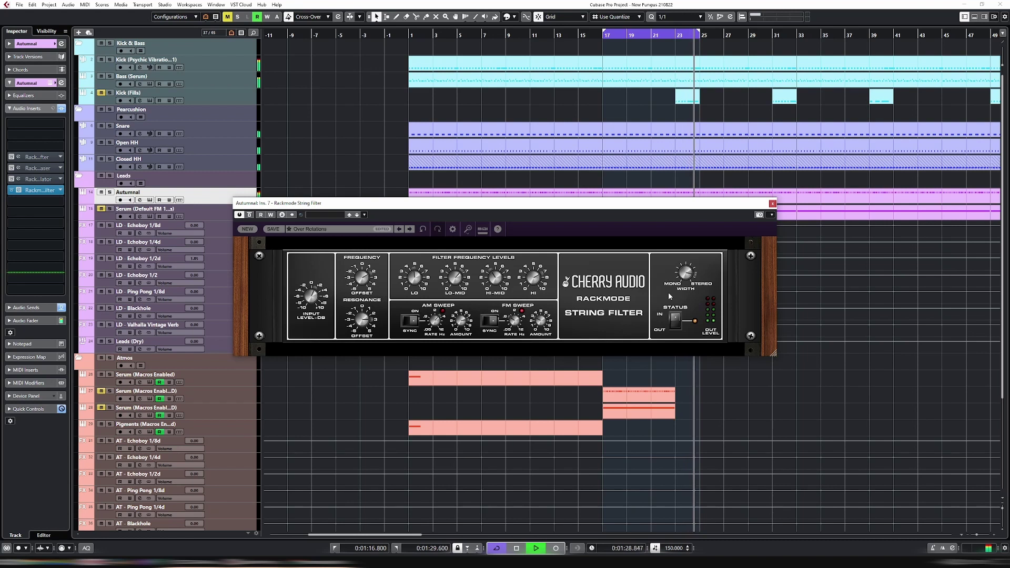
left_click(676, 320)
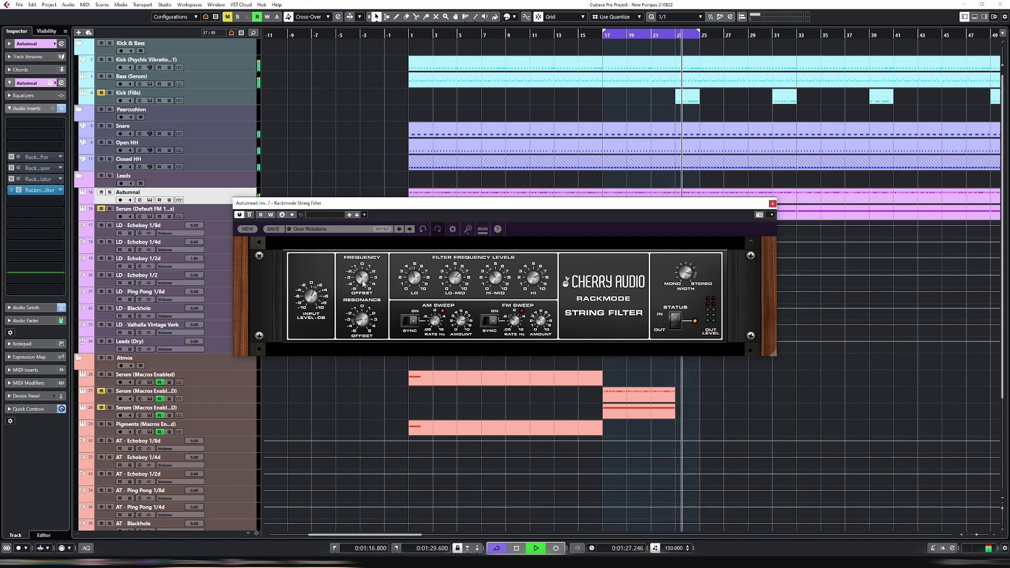
mouse_move(363, 286)
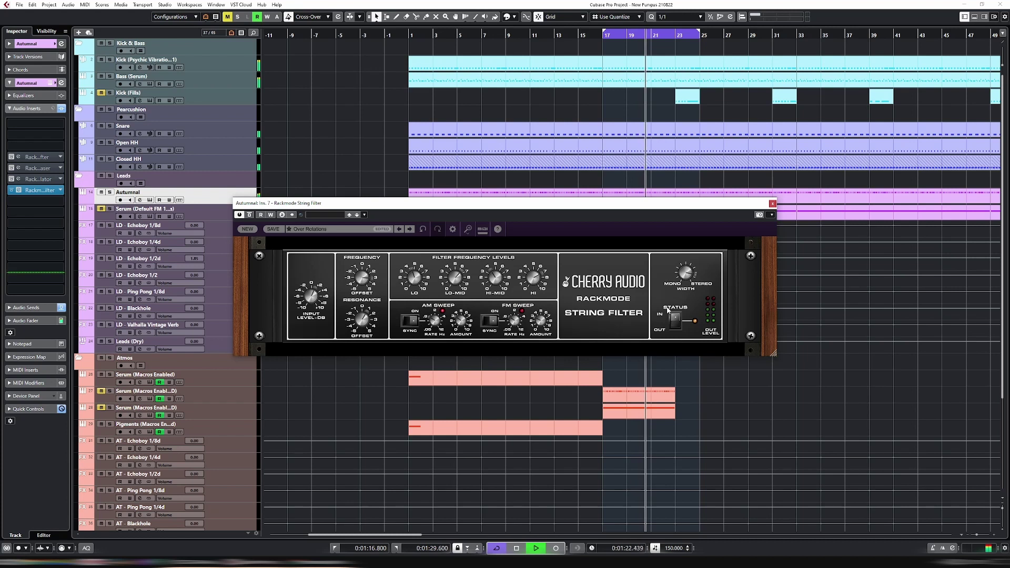
key("space")
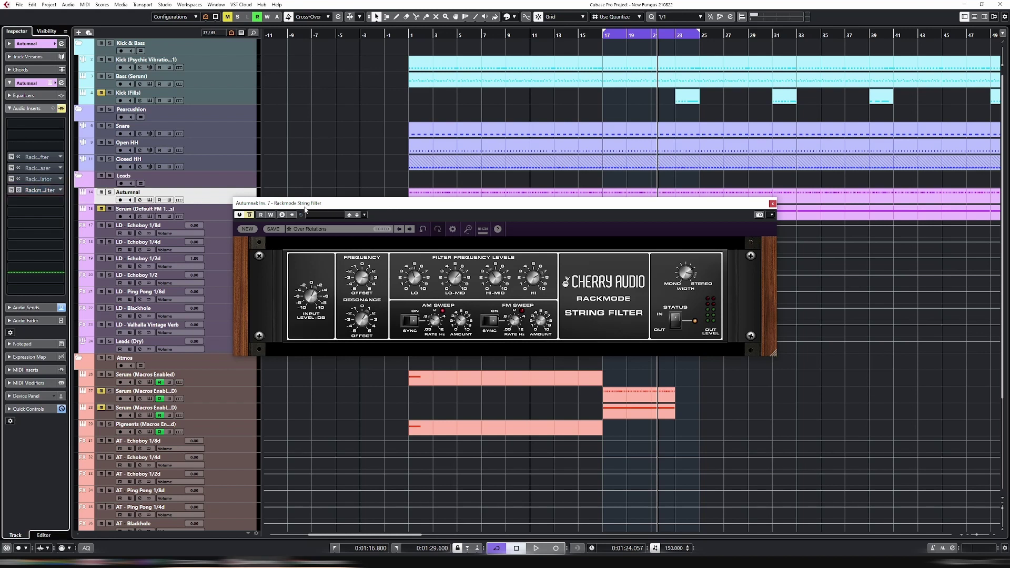
Add the Rackmode VocoderFX in Autumnal's eighth insert slot and arrange the open Frequency Shifter, Phaser, Ring Modulator and String Filter windows across the screen.
left_click(255, 219)
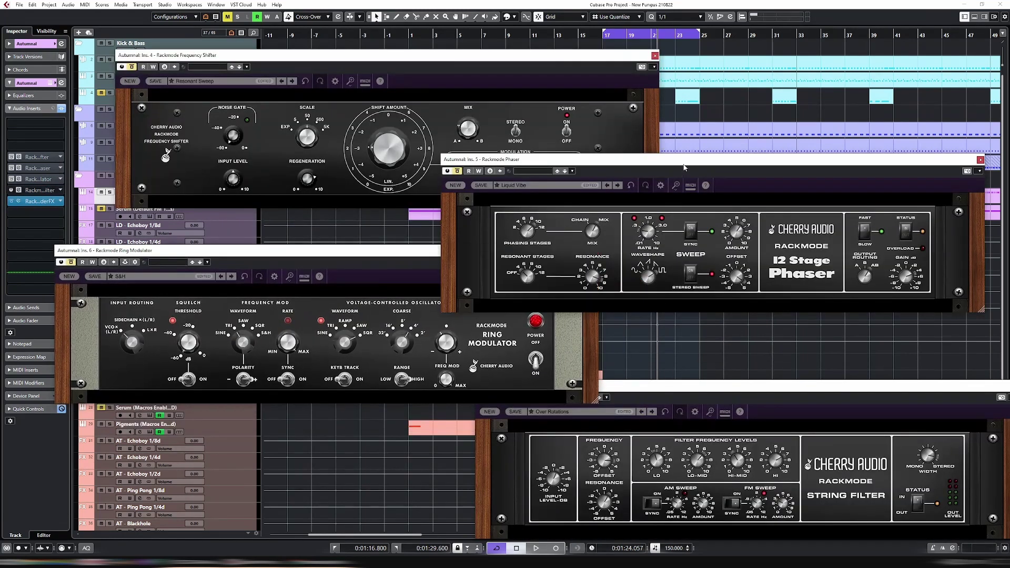
left_click(687, 271)
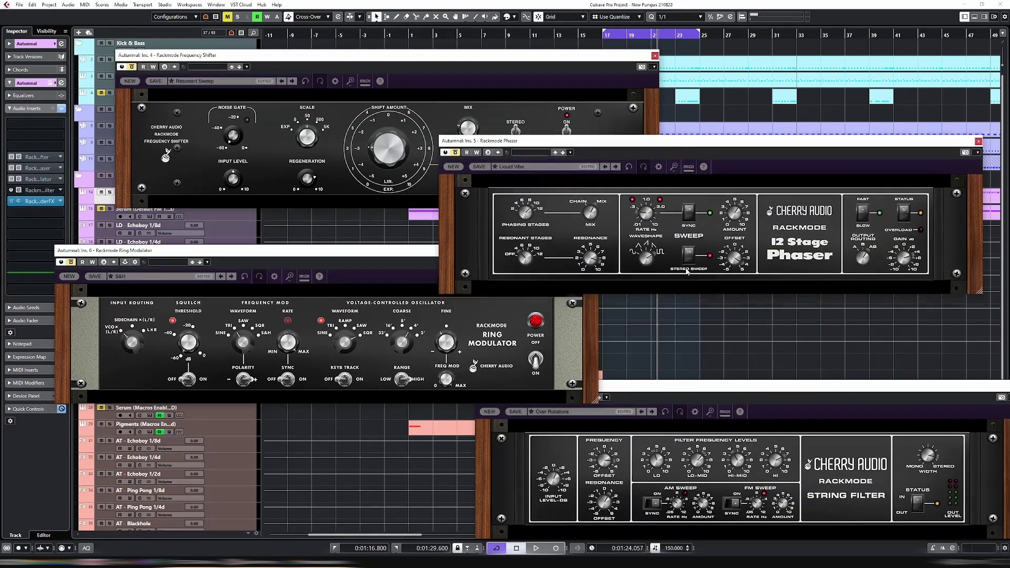
left_click_drag(705, 392, 675, 350)
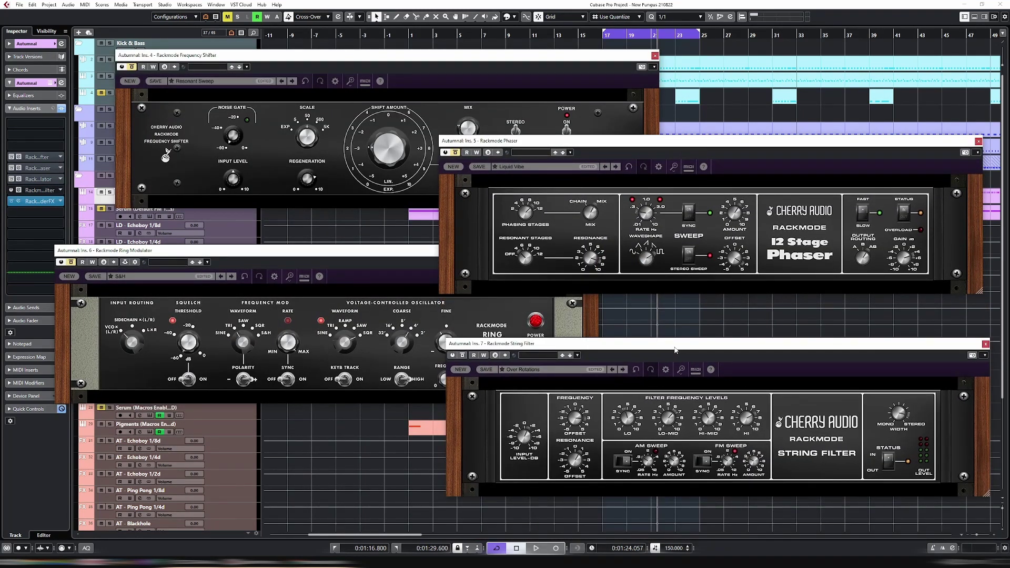
Load the Rackmode Graphic EQ and Rackmode Parametric EQ in Autumnal's ninth and tenth insert slots.
left_click(39, 201)
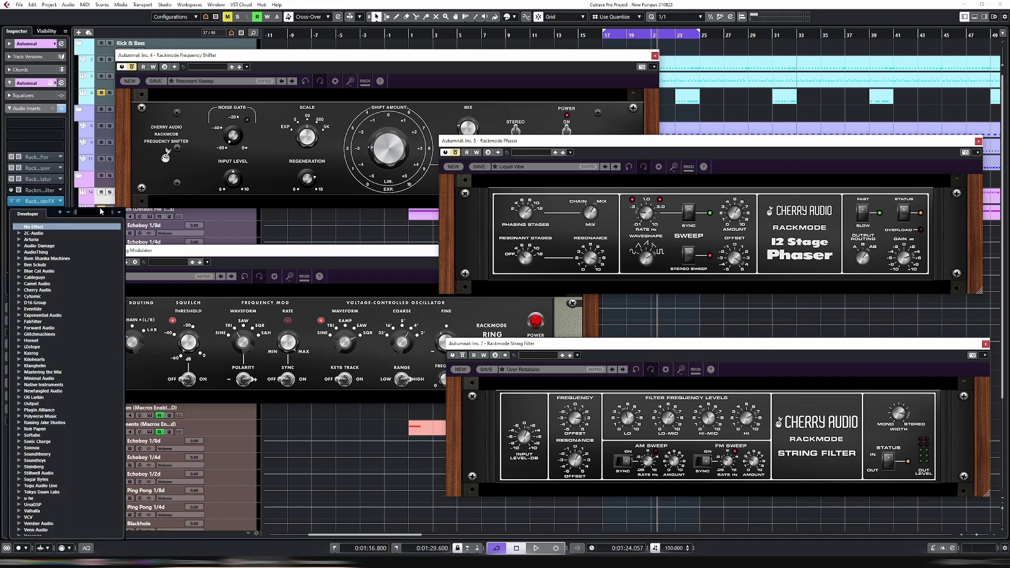
left_click(42, 239)
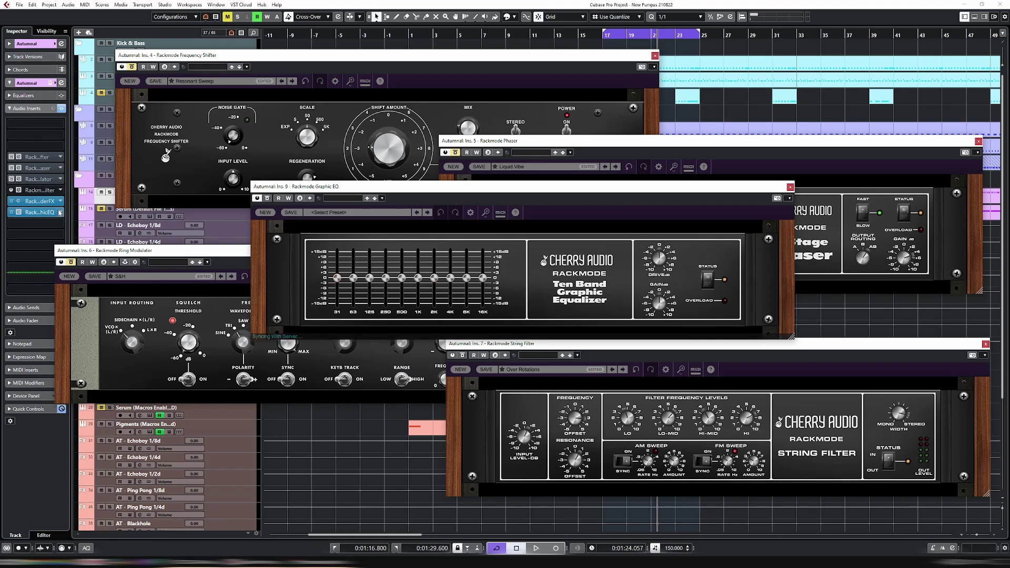
left_click(58, 222)
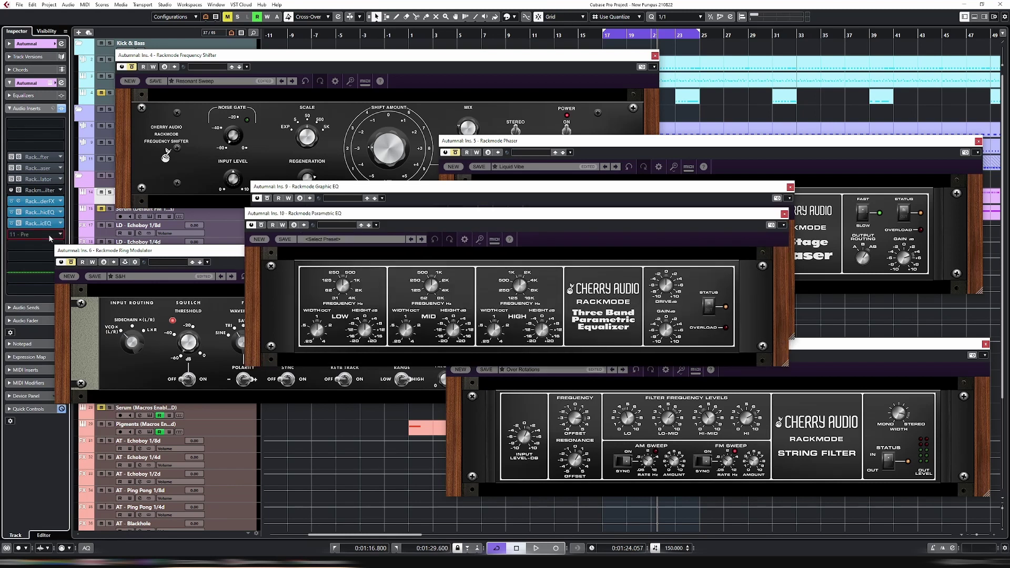
Close the windows of the Parametric EQ, Graphic EQ, String Filter, Phaser and Ring Modulator.
left_click(784, 214)
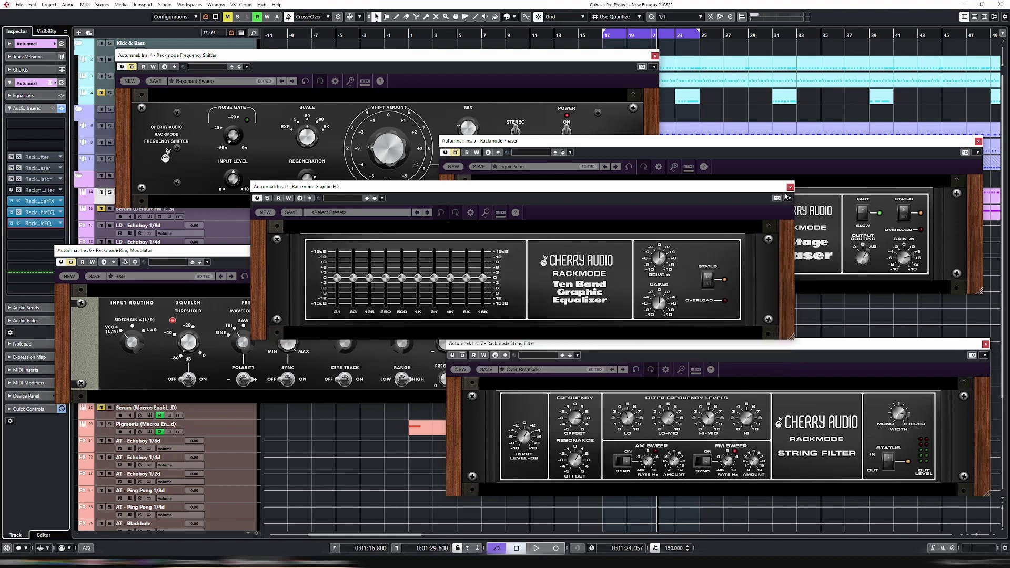
left_click(790, 187)
left_click(985, 344)
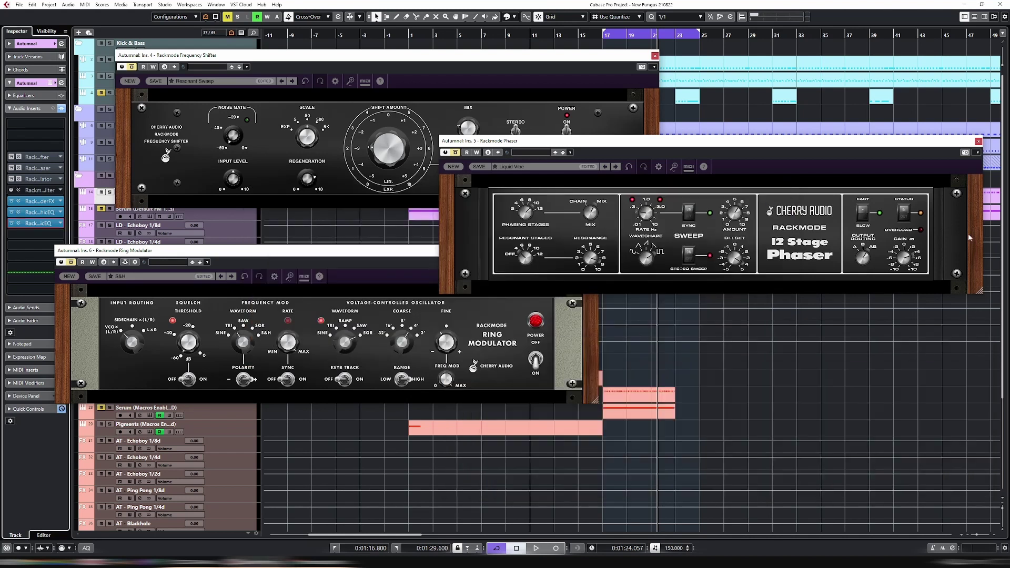
left_click(979, 141)
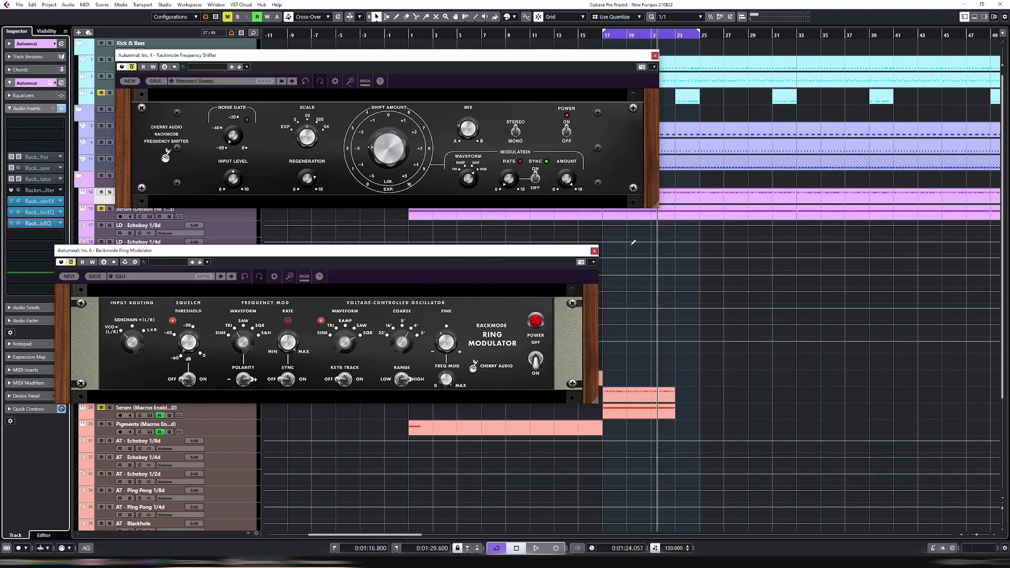
left_click(595, 251)
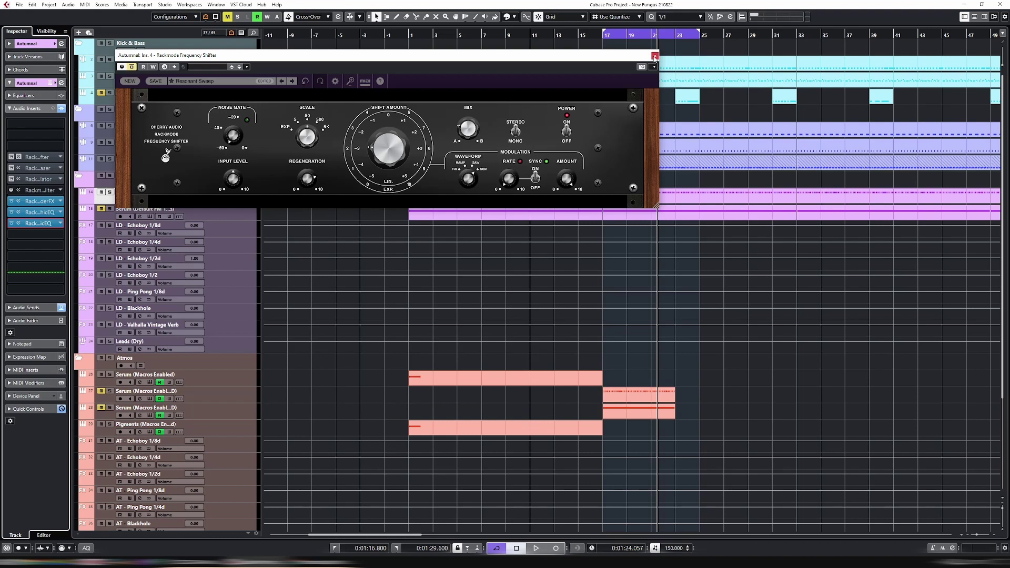